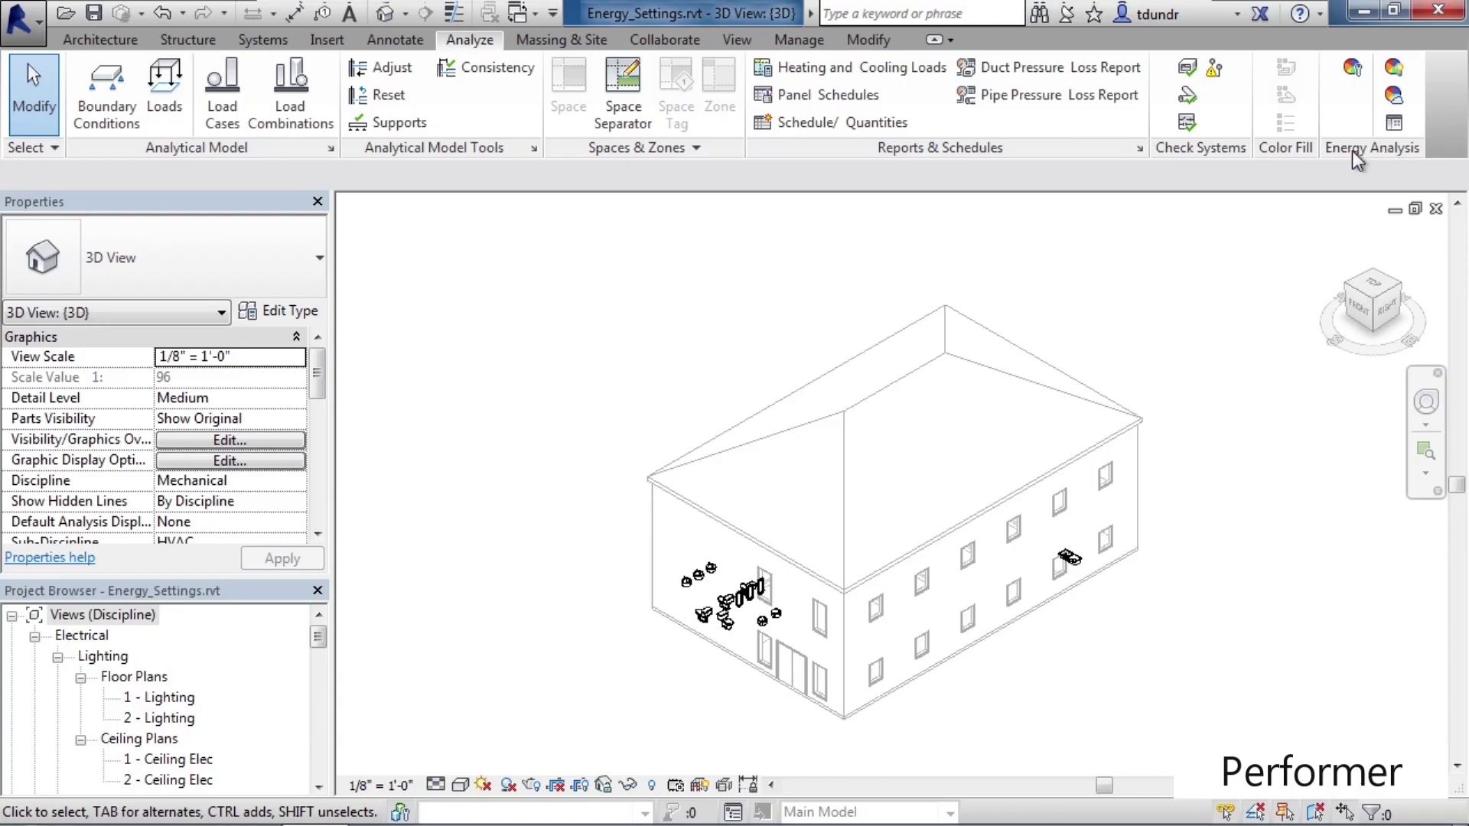
# - Set the energy model's analysis mode to Use Building Elements in the energy settings, review the remaining parameters and accept the settings
pyautogui.click(1352, 68)
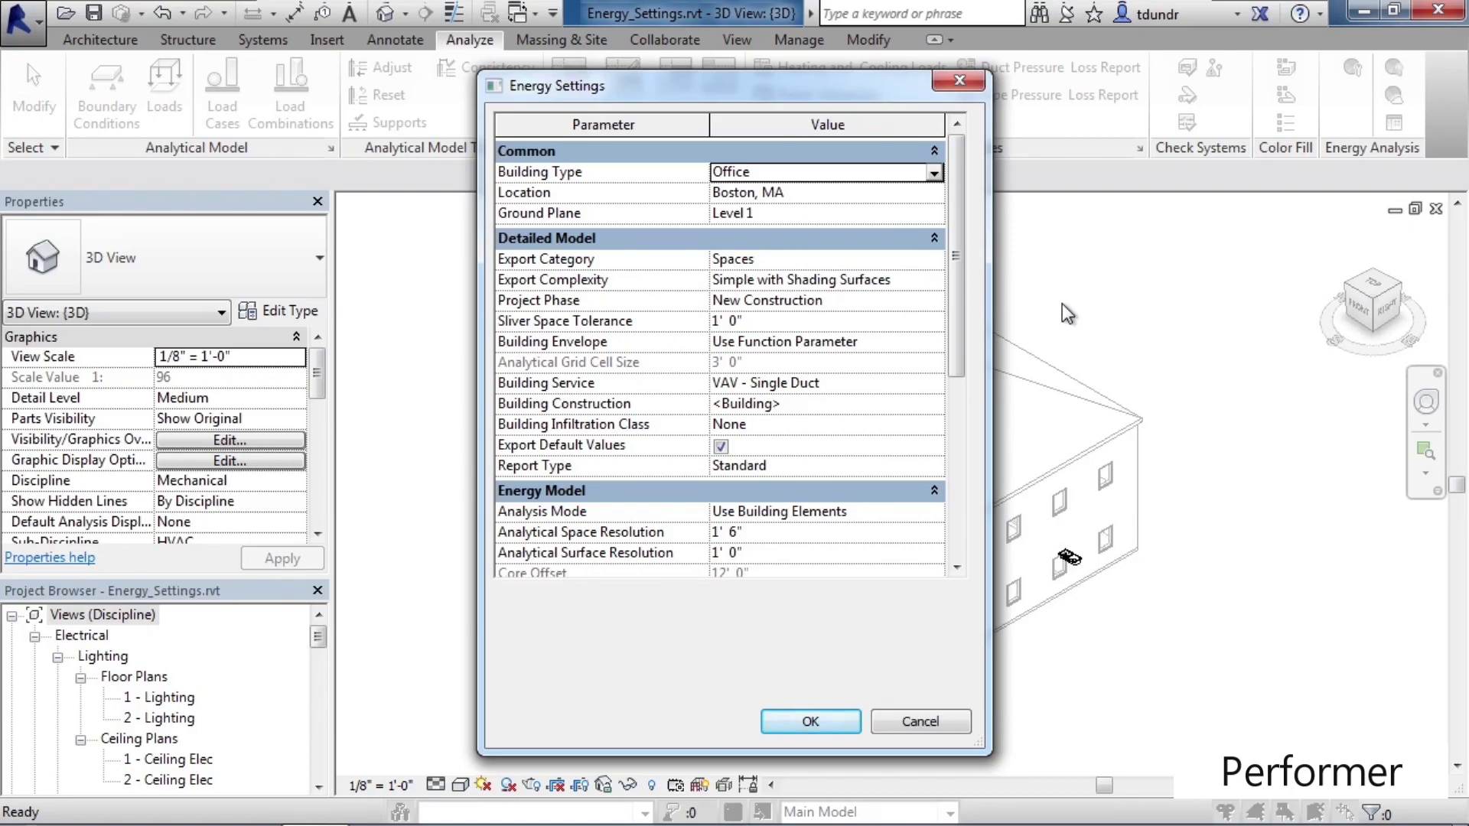
pyautogui.moveTo(961, 322); pyautogui.dragTo(966, 437)
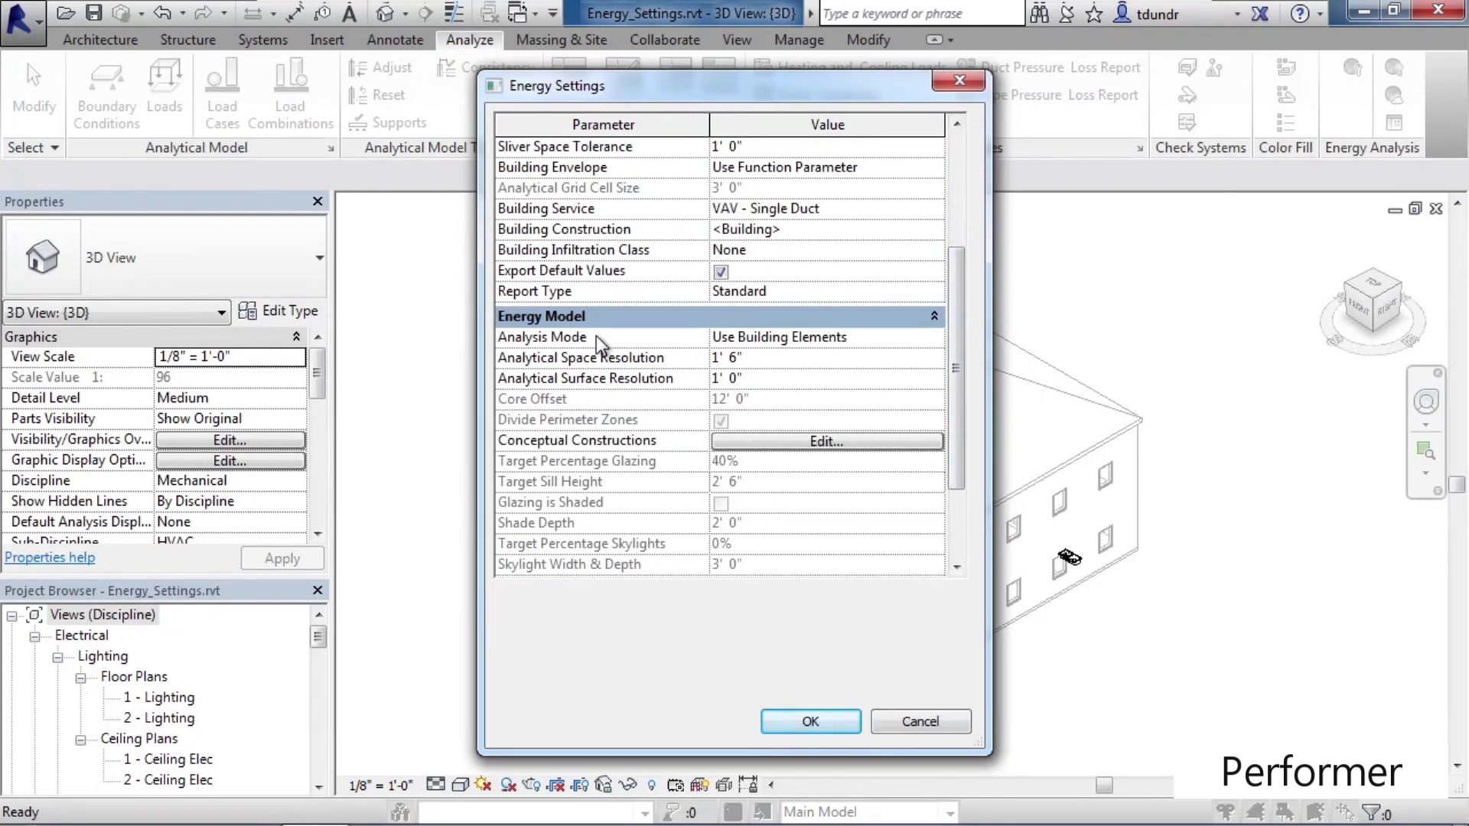
pyautogui.click(932, 337)
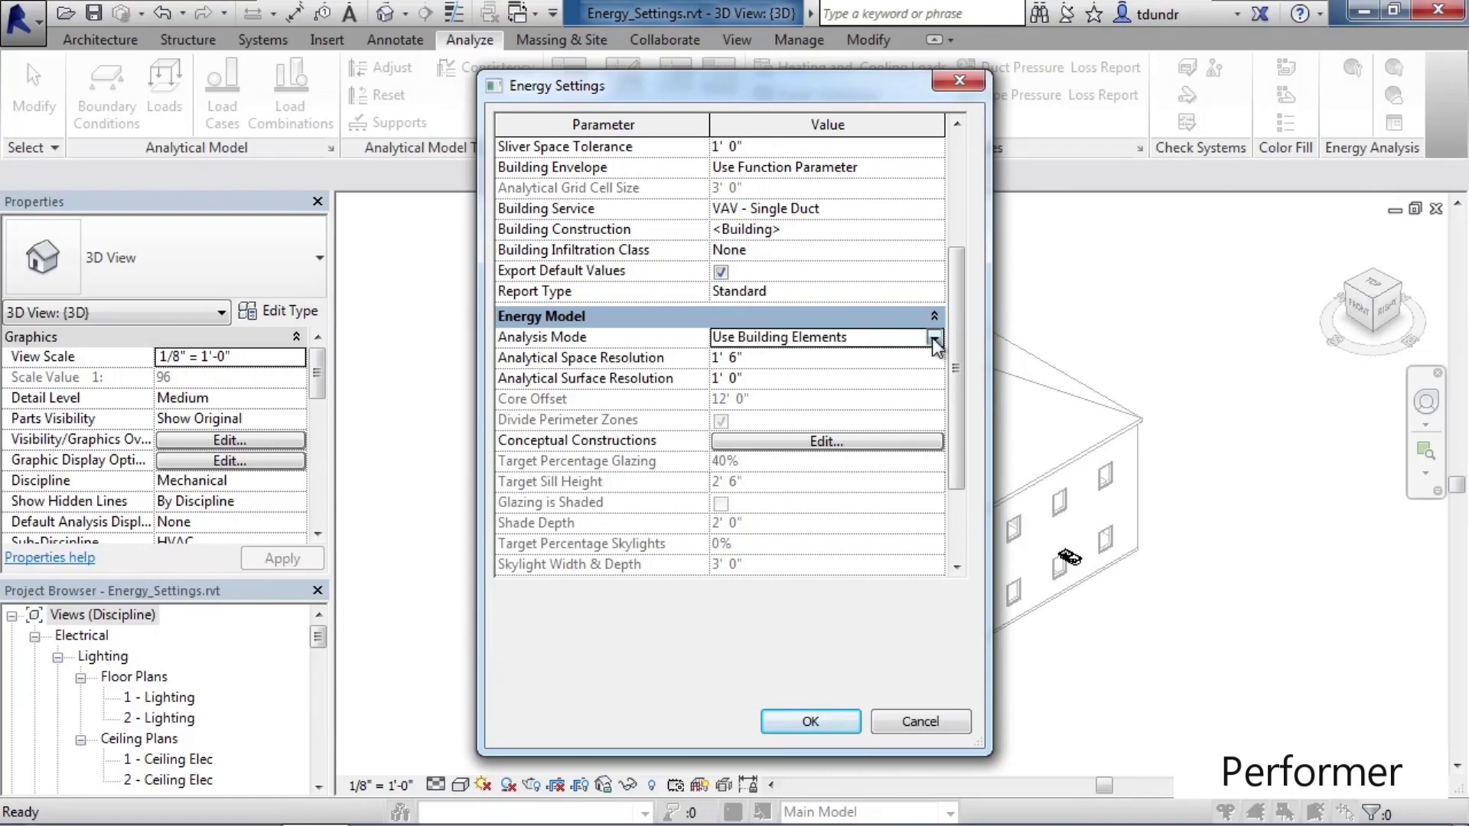
pyautogui.click(934, 338)
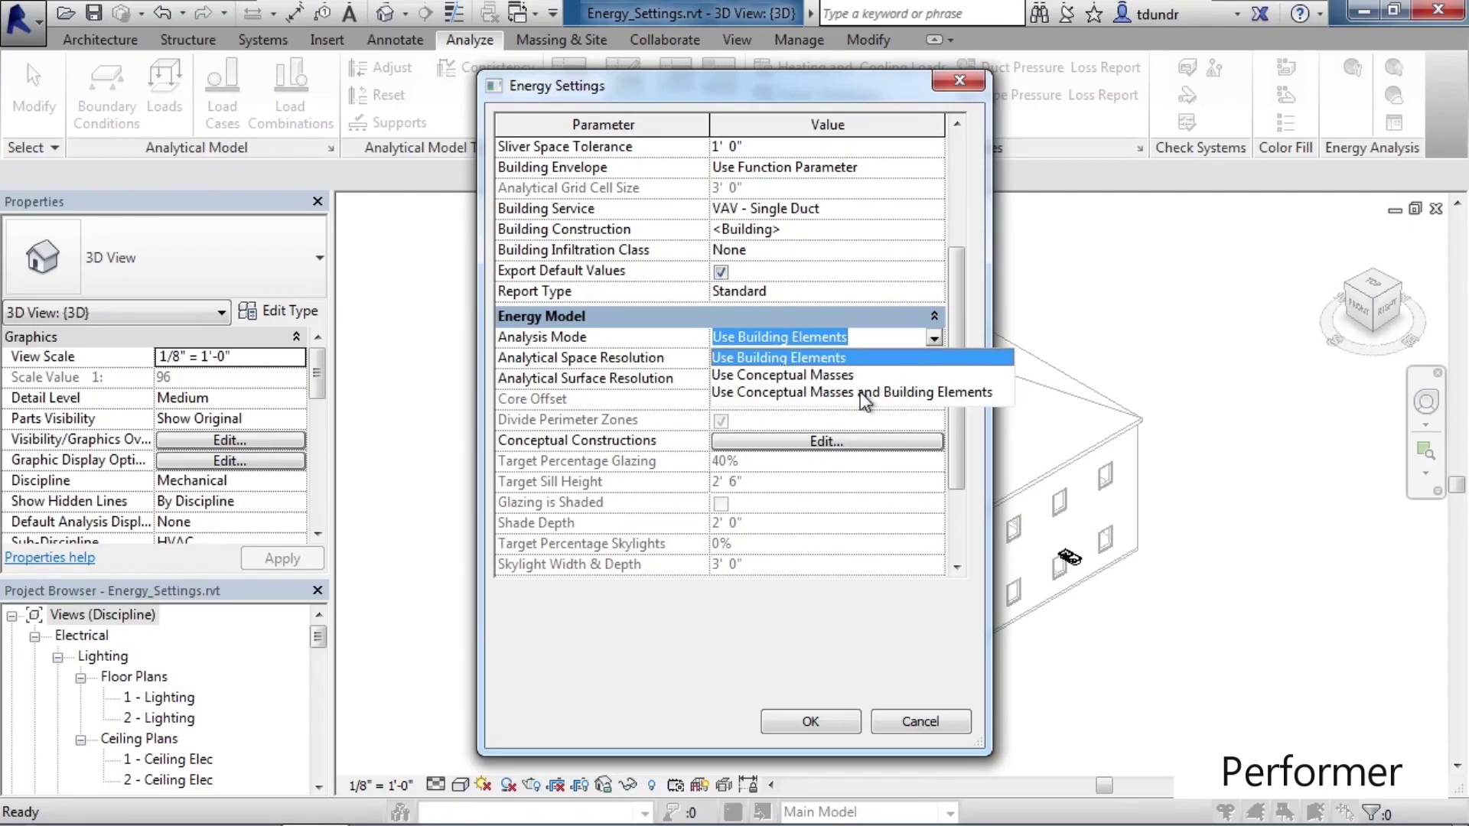
pyautogui.click(773, 360)
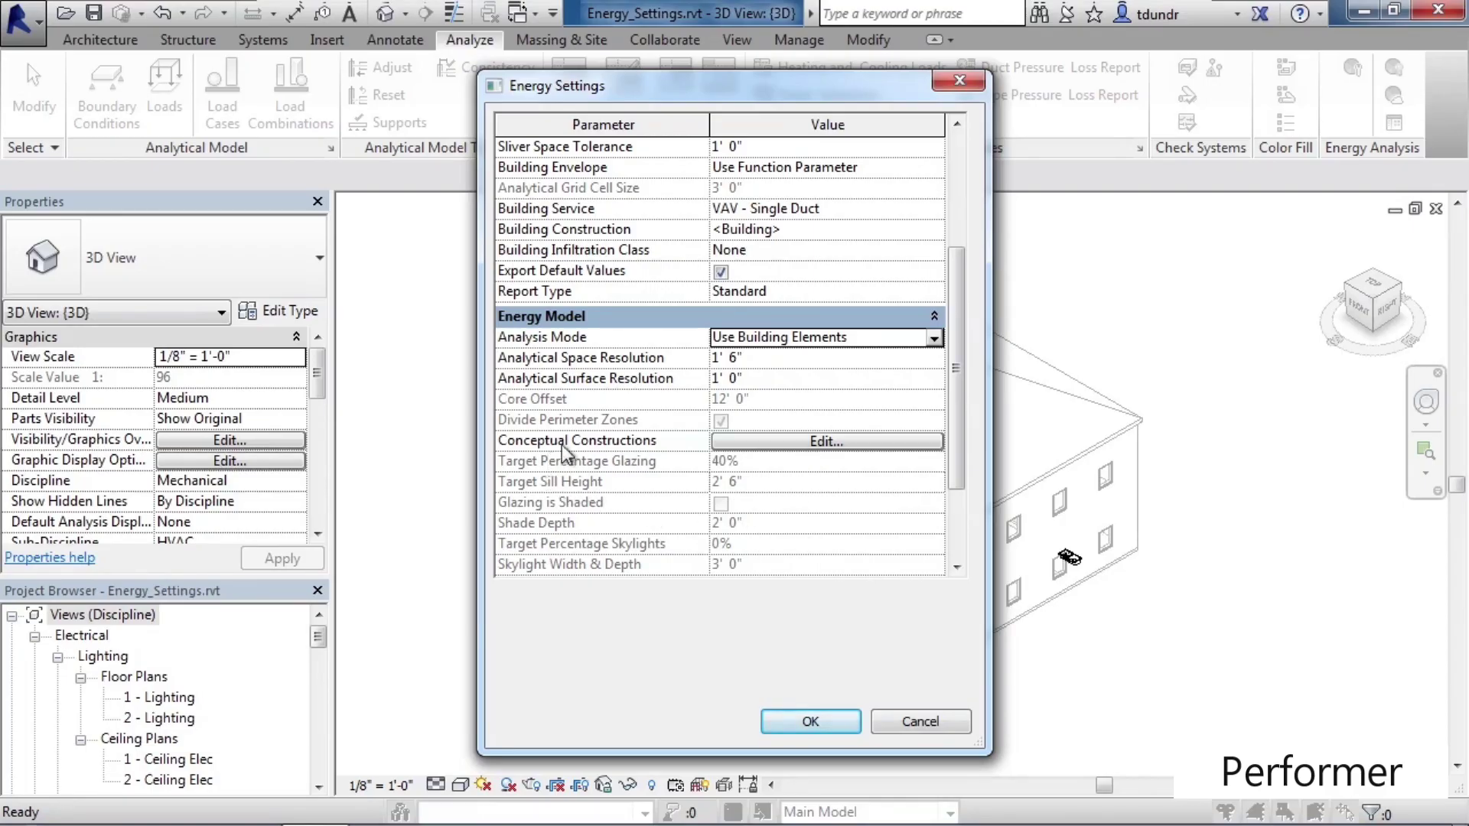
pyautogui.moveTo(957, 450); pyautogui.dragTo(962, 516)
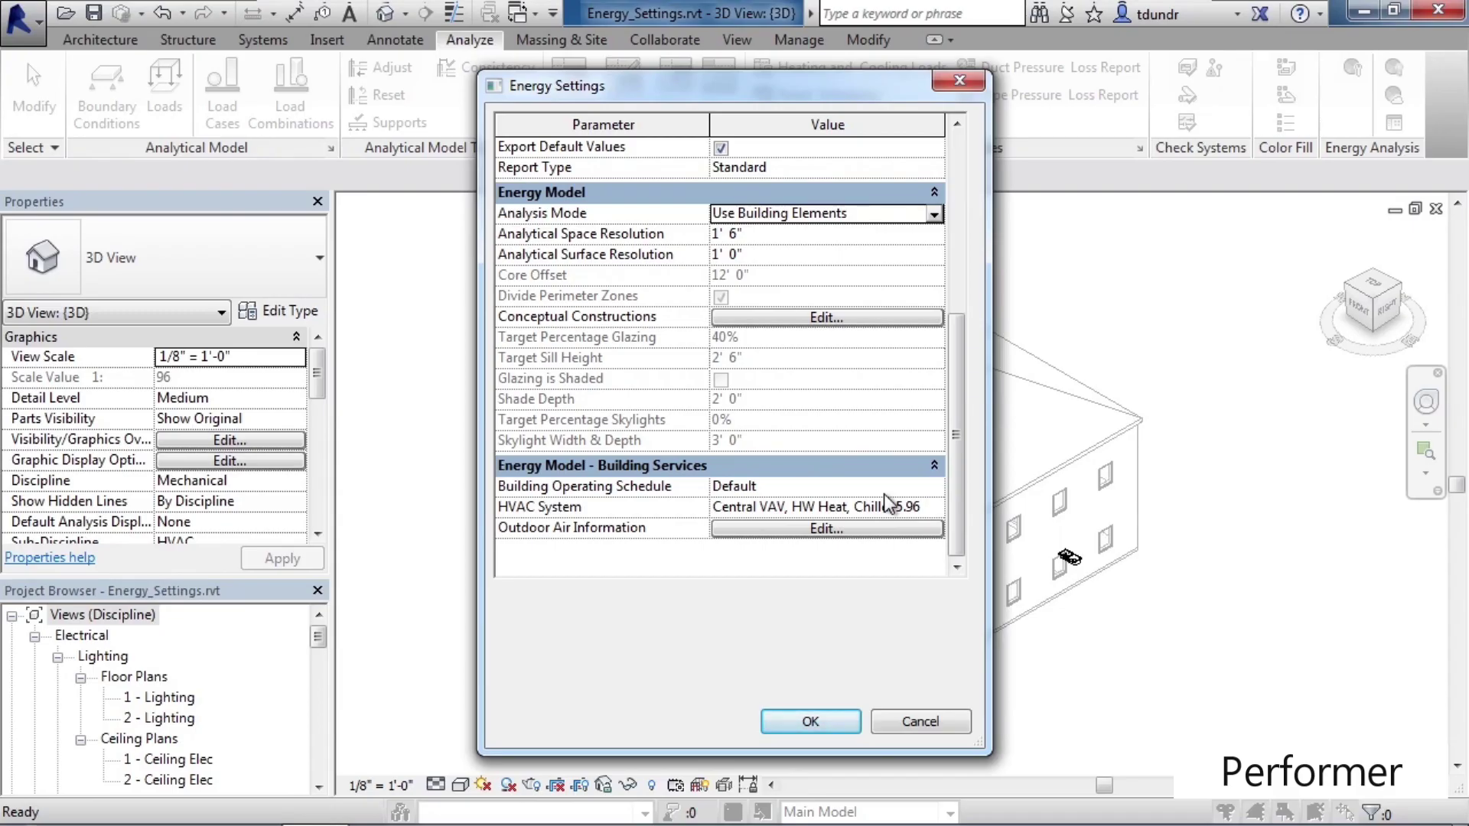
pyautogui.moveTo(956, 468); pyautogui.dragTo(951, 306)
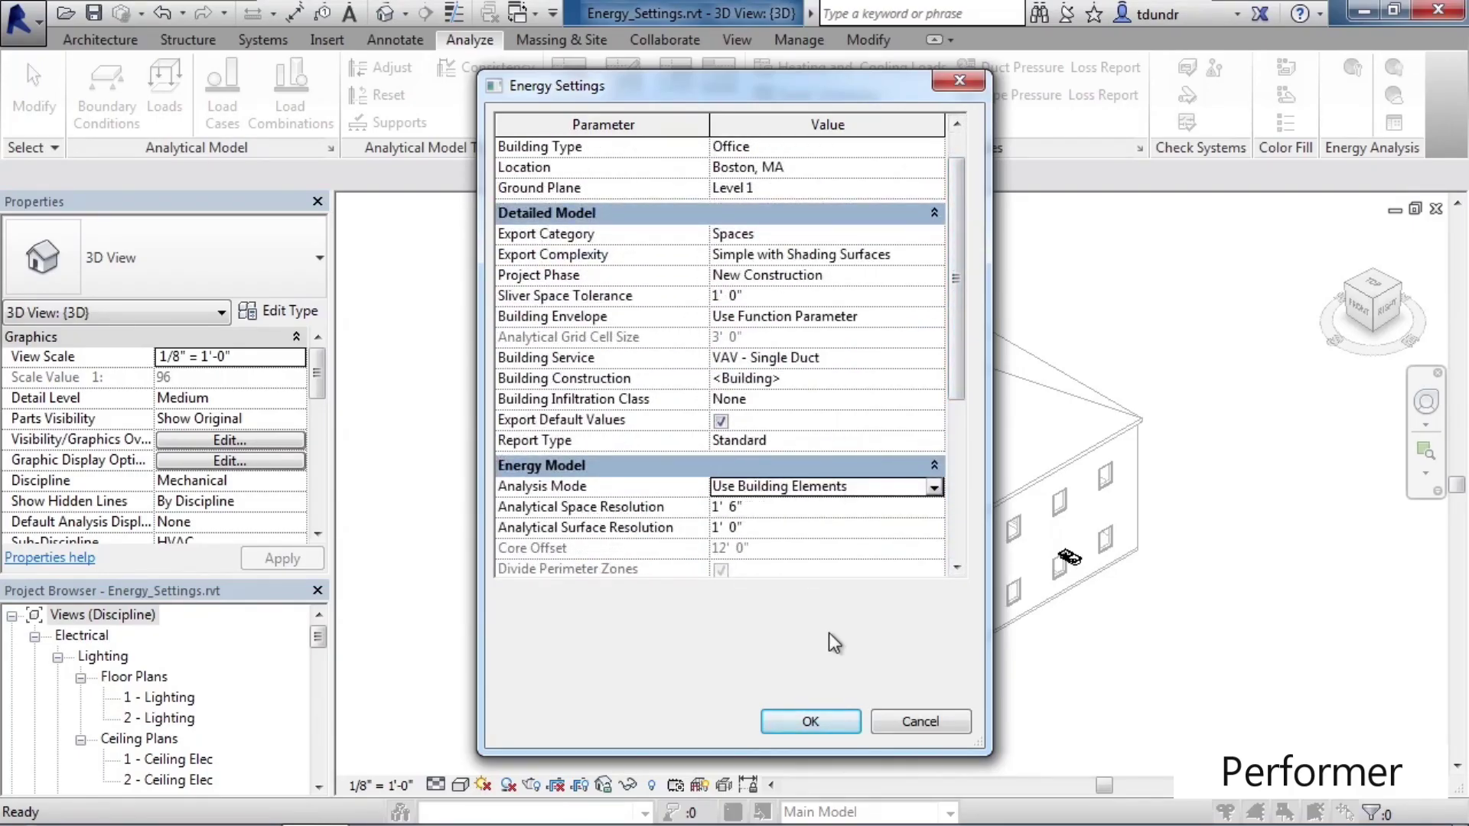
pyautogui.click(811, 723)
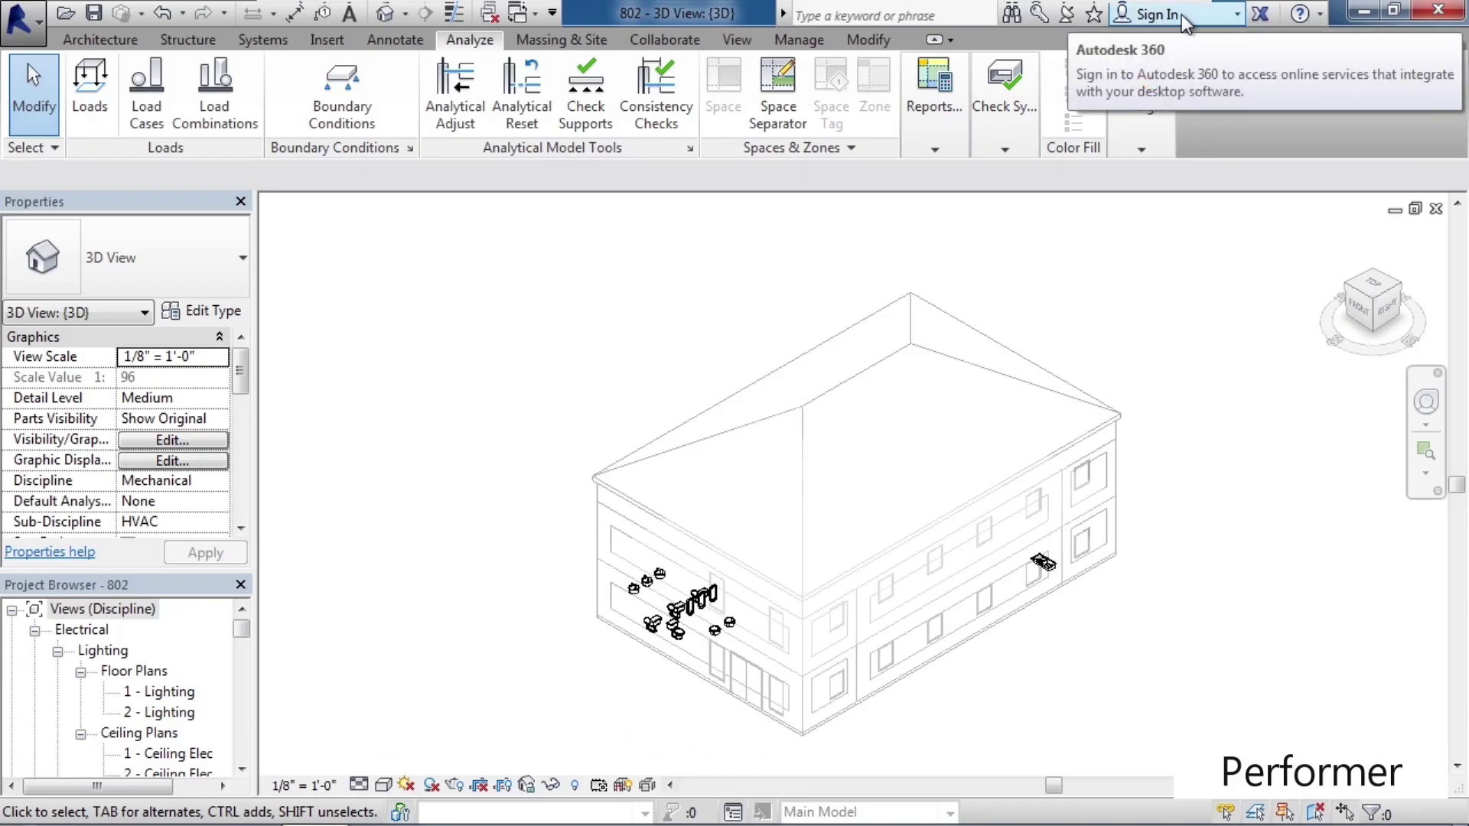
# - View the Autodesk 360 sign-in form and close it without signing in
pyautogui.click(1224, 16)
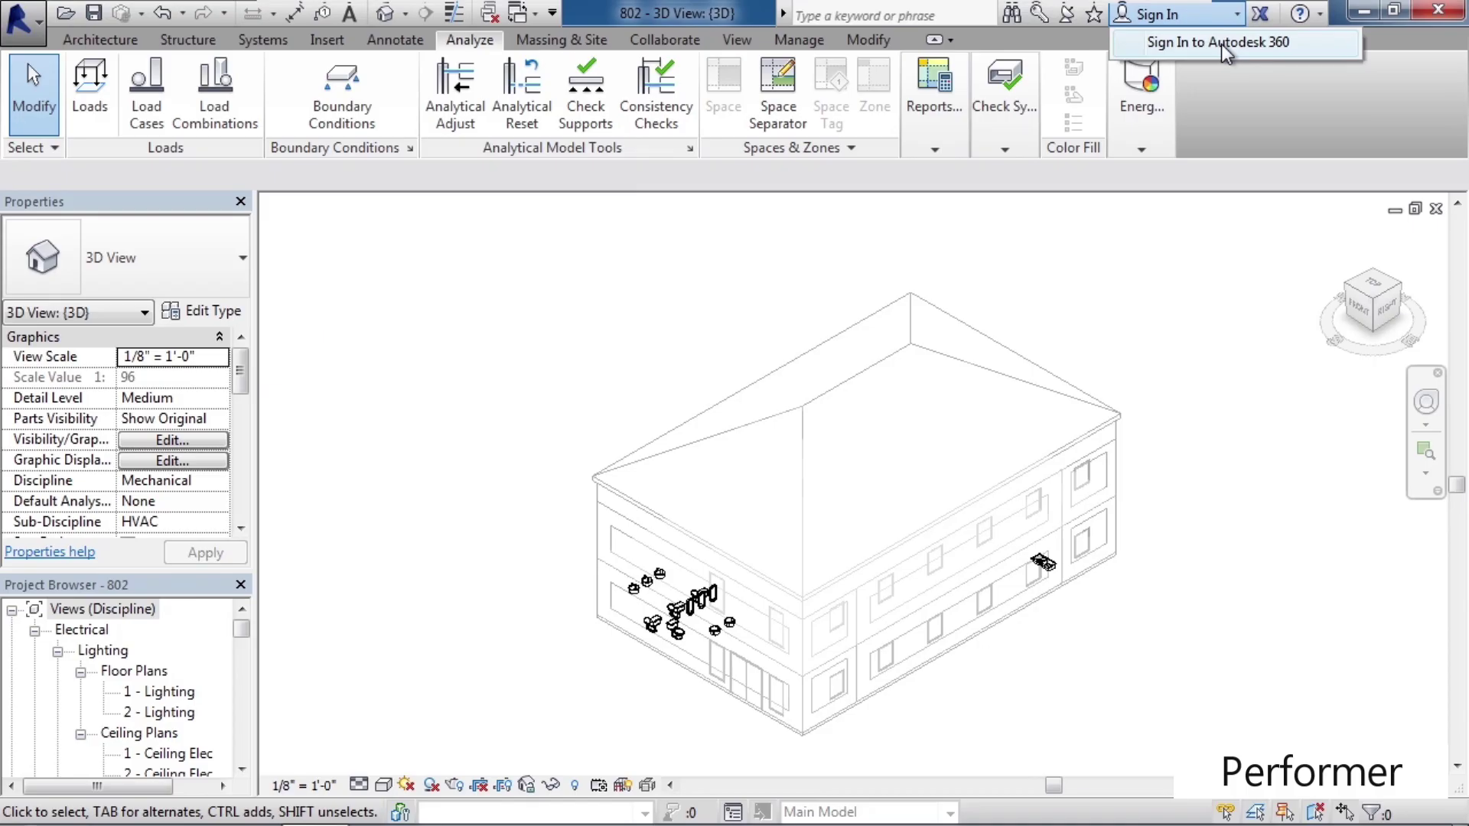
pyautogui.click(1221, 44)
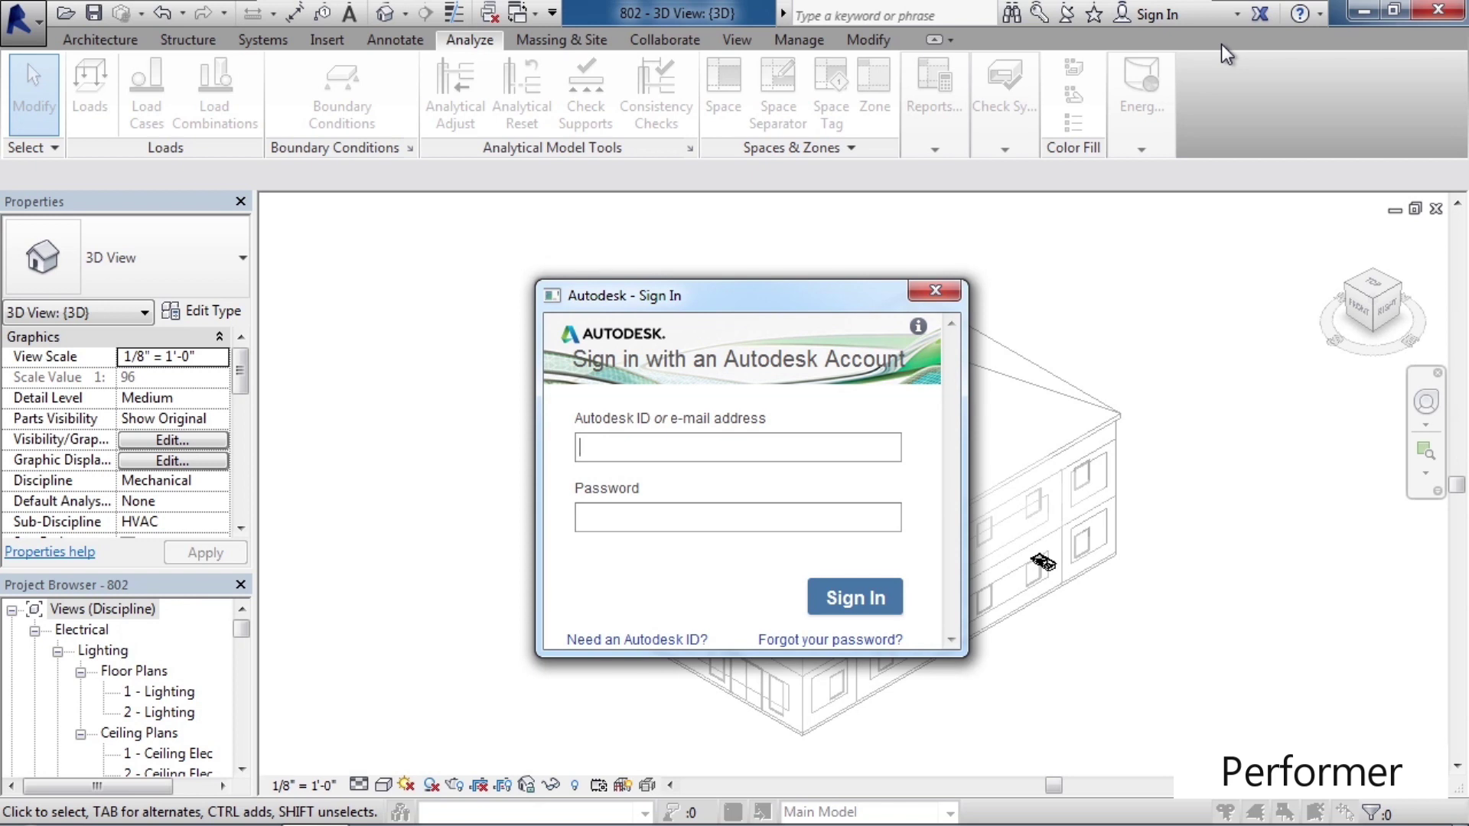
pyautogui.click(963, 292)
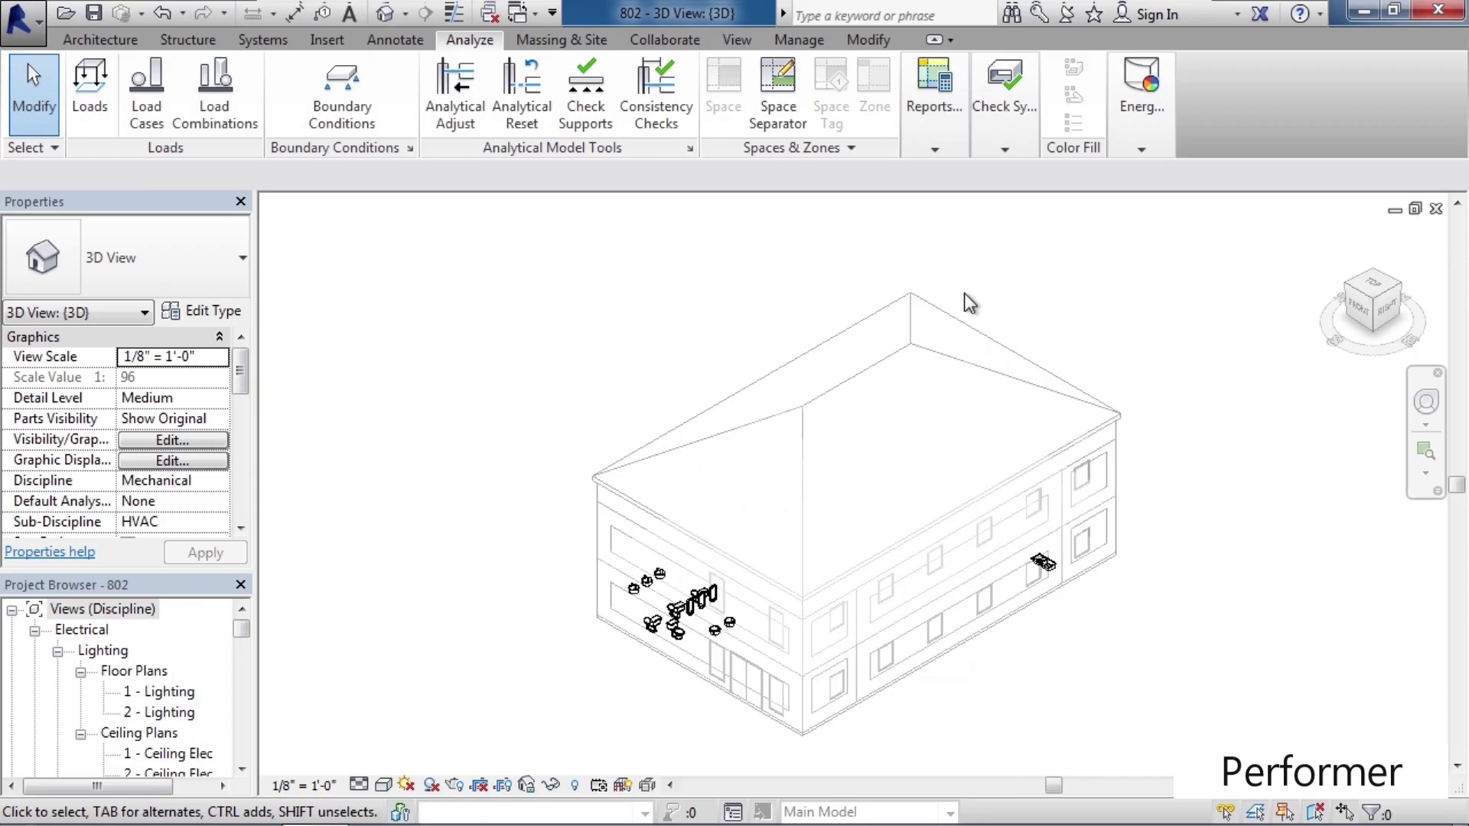
# - Open the energy settings, browse the available building types and set the building type to Office
pyautogui.click(1145, 143)
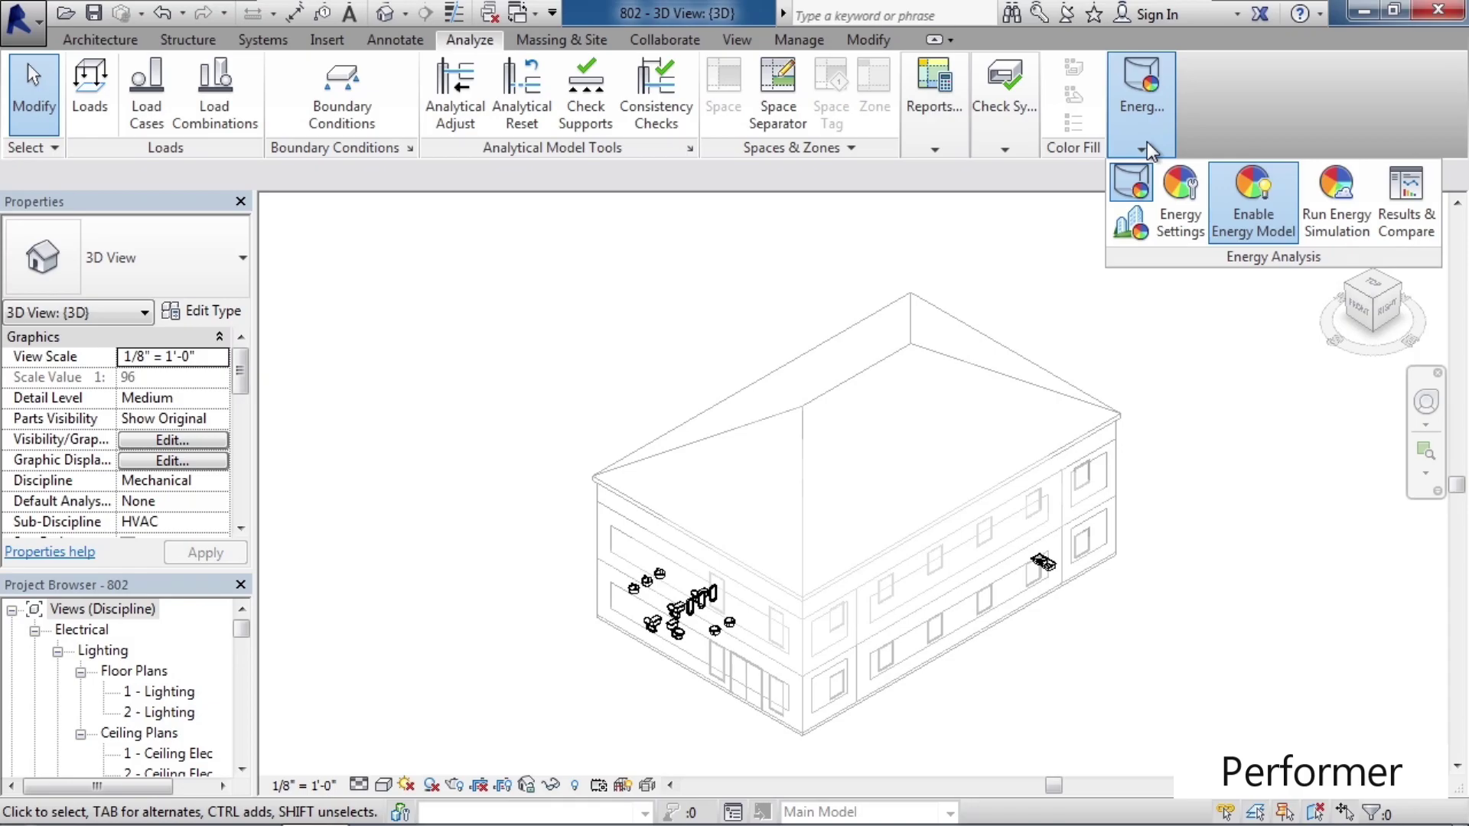
pyautogui.click(1187, 208)
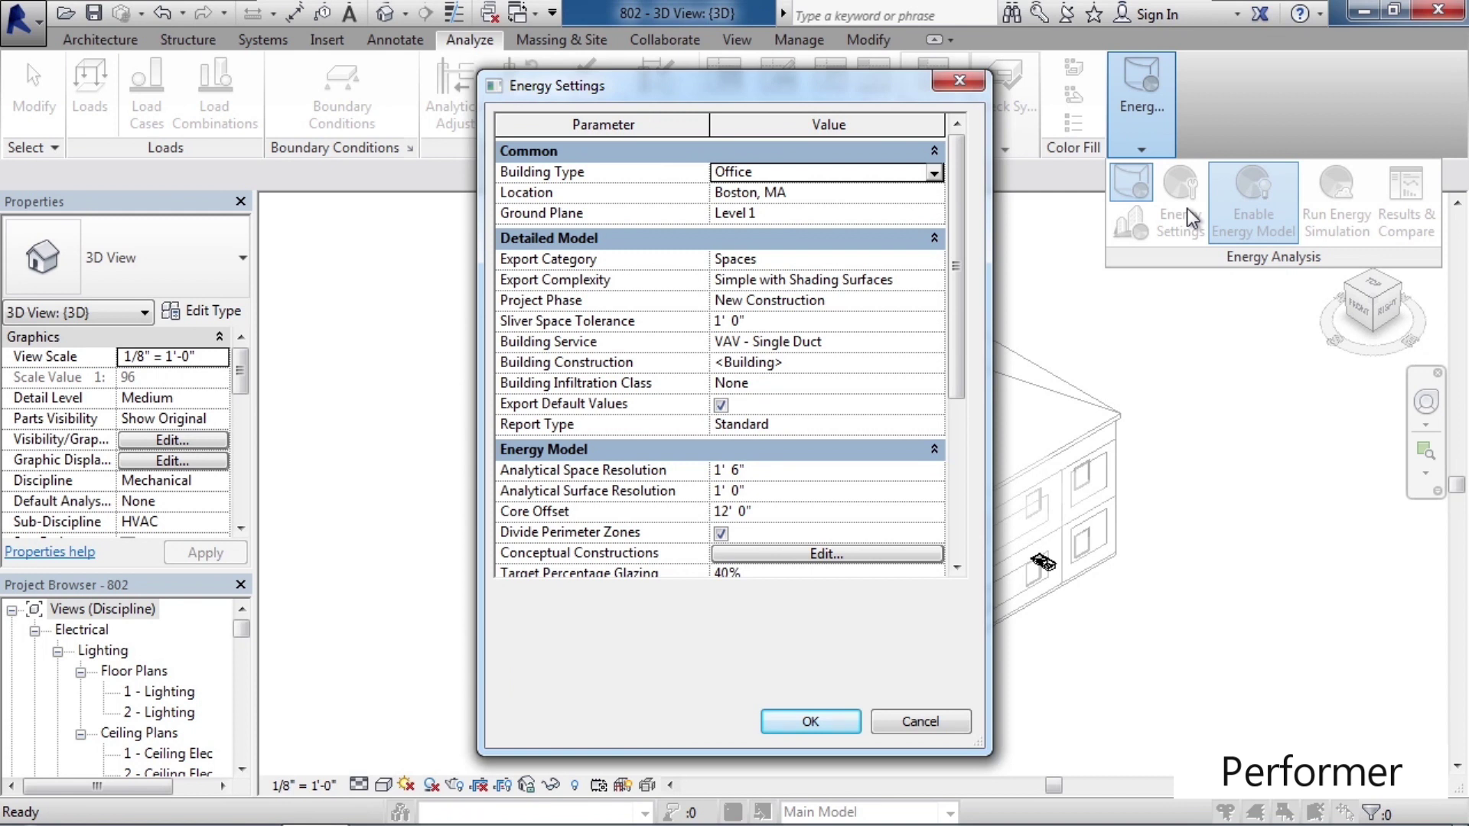
pyautogui.click(941, 175)
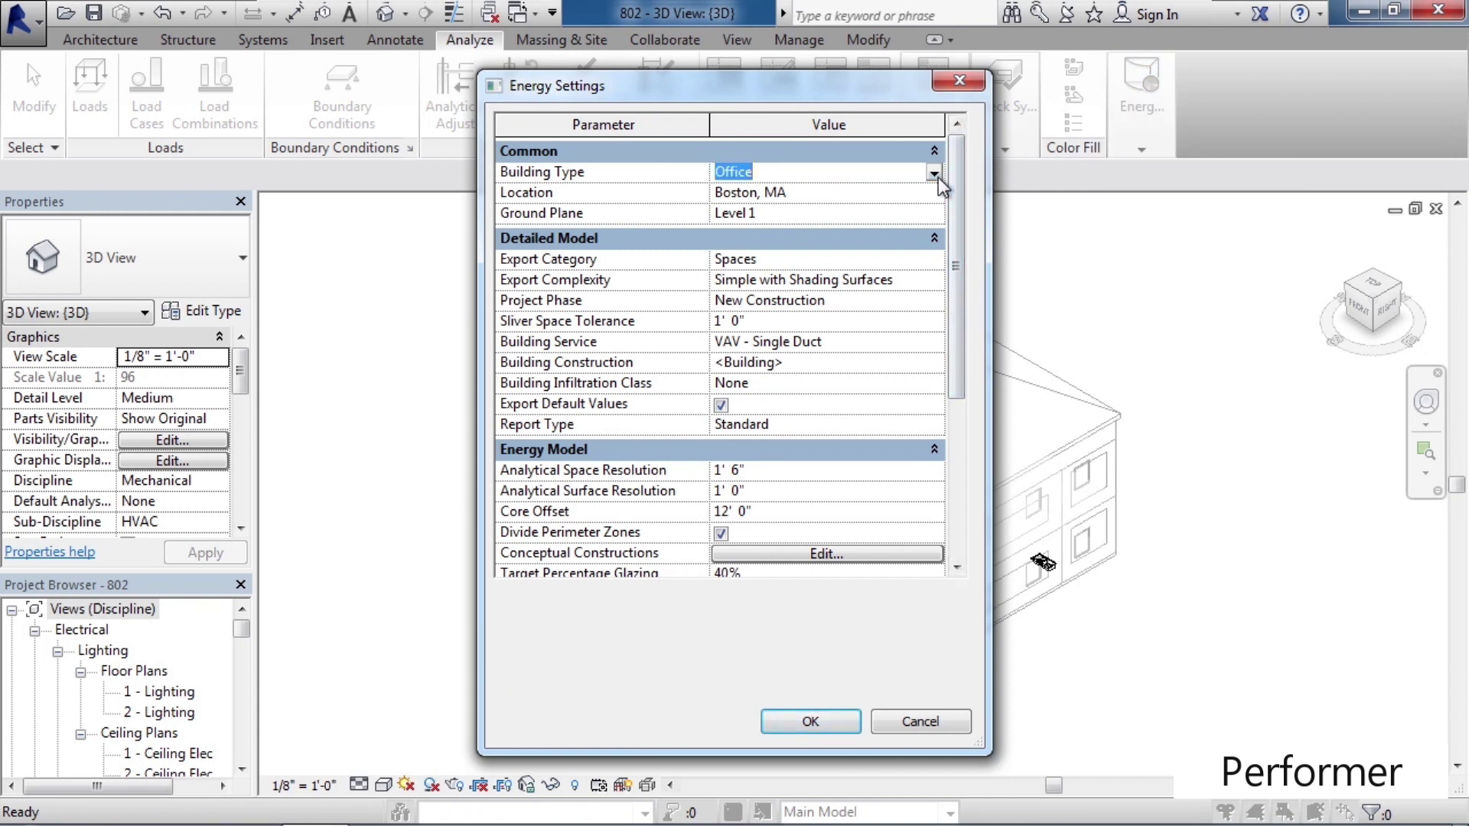
pyautogui.click(882, 181)
pyautogui.click(934, 173)
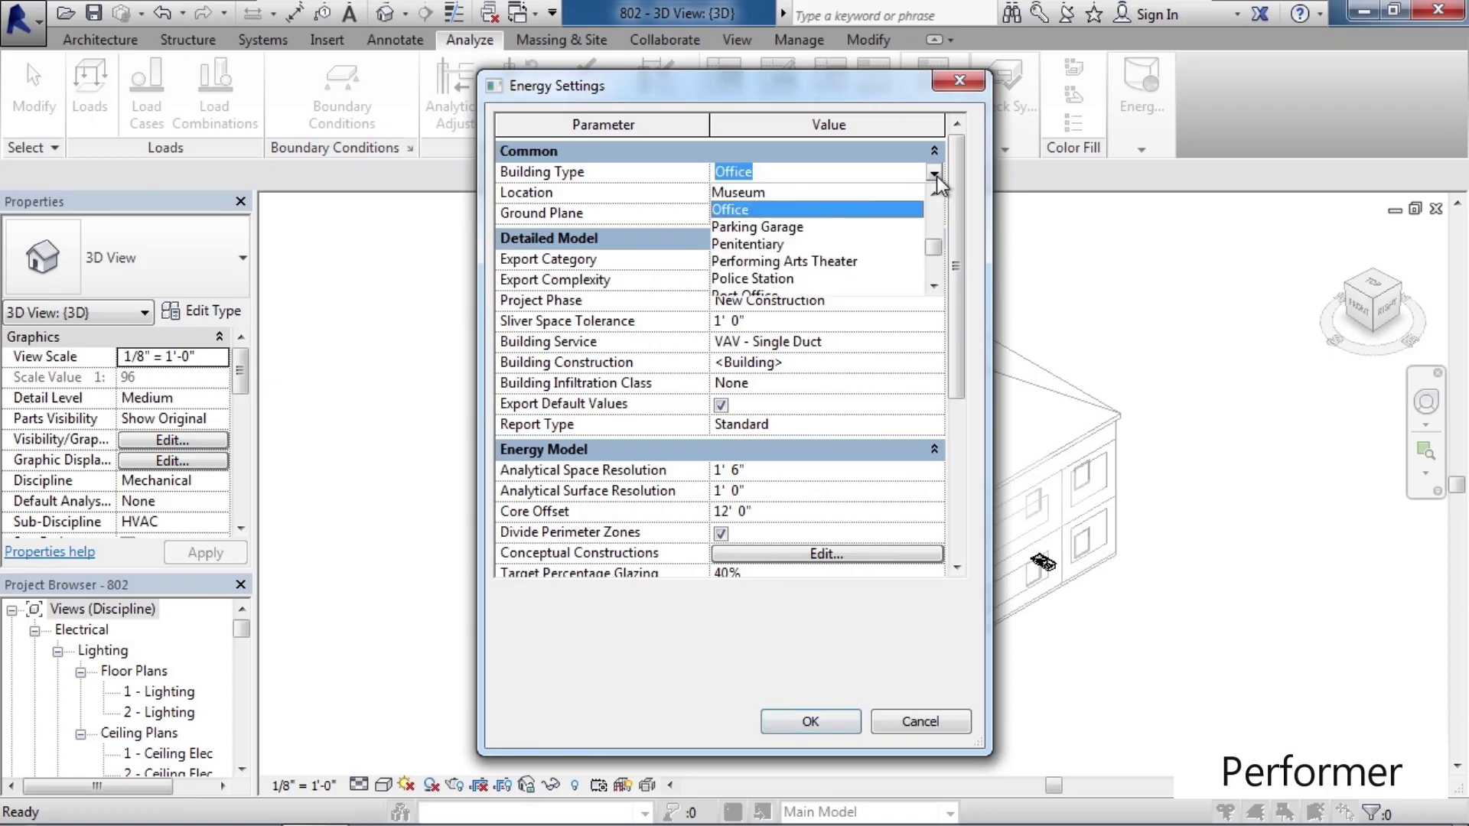
pyautogui.moveTo(935, 246)
pyautogui.mouseDown()
pyautogui.moveTo(943, 209)
pyautogui.moveTo(946, 259)
pyautogui.moveTo(951, 245)
pyautogui.mouseUp()
pyautogui.click(833, 242)
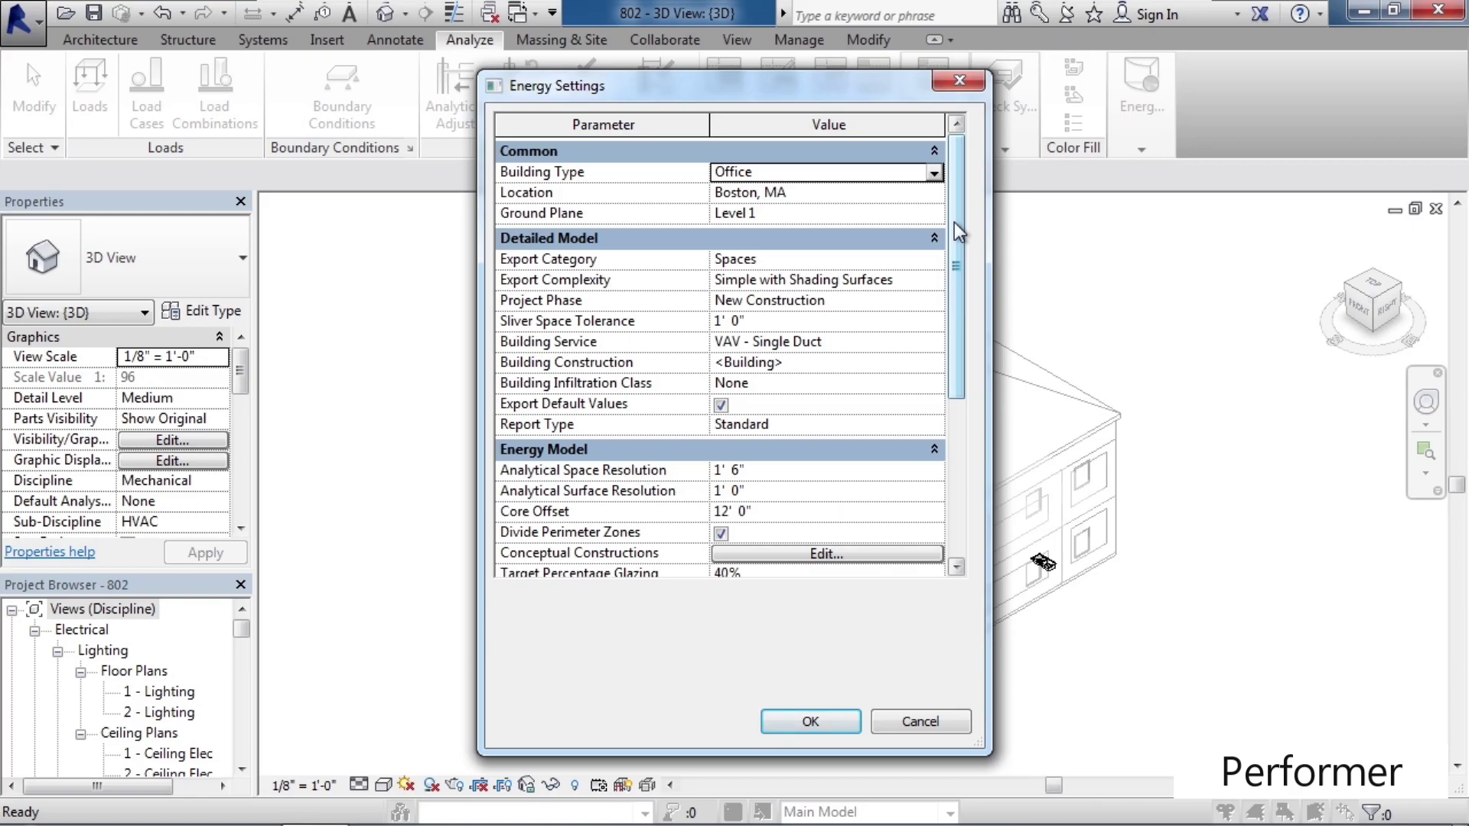
# - View the project's location, weather and site settings from the energy settings and close them without changes
pyautogui.click(920, 200)
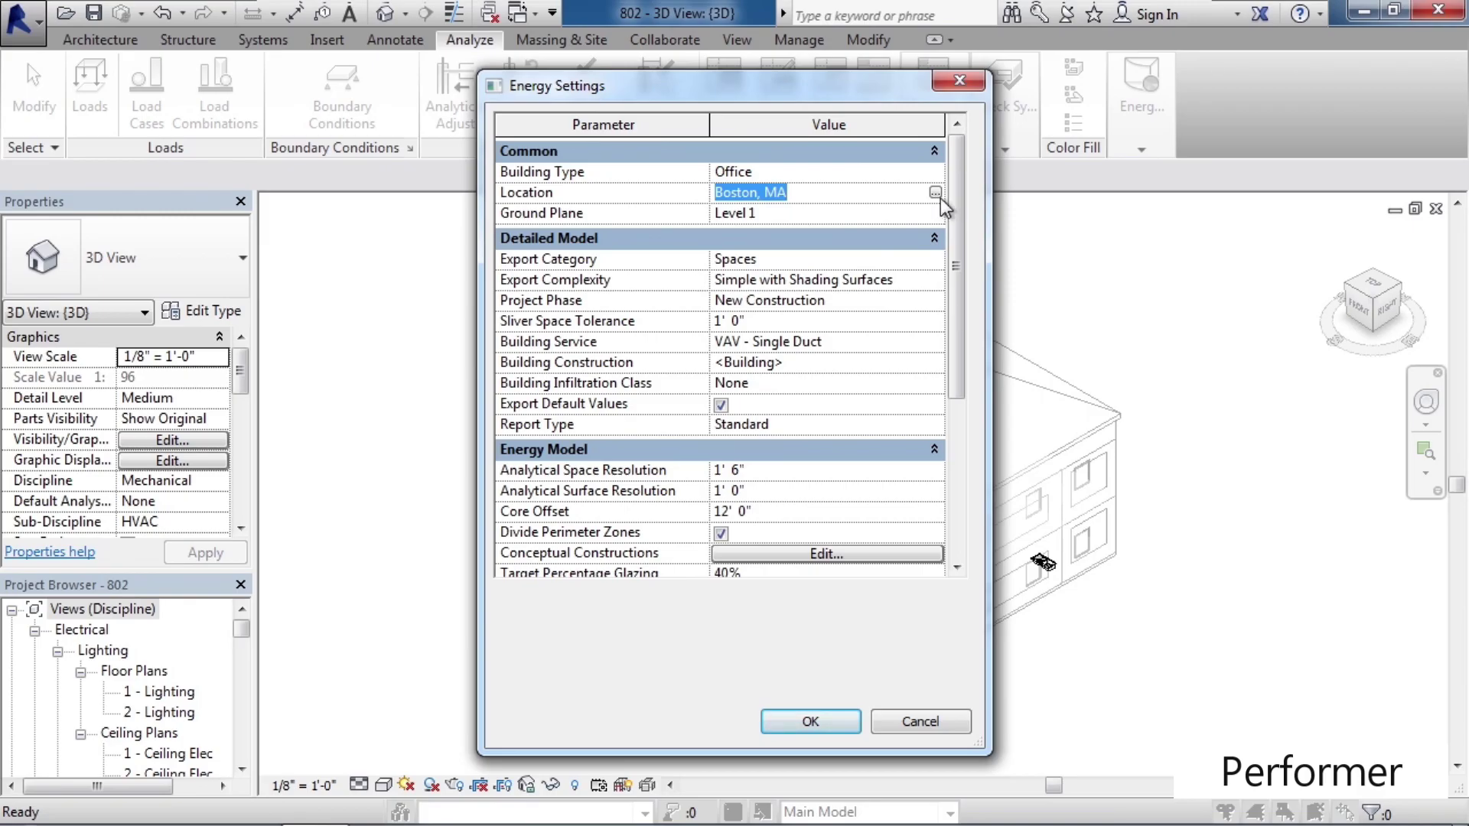
pyautogui.click(936, 193)
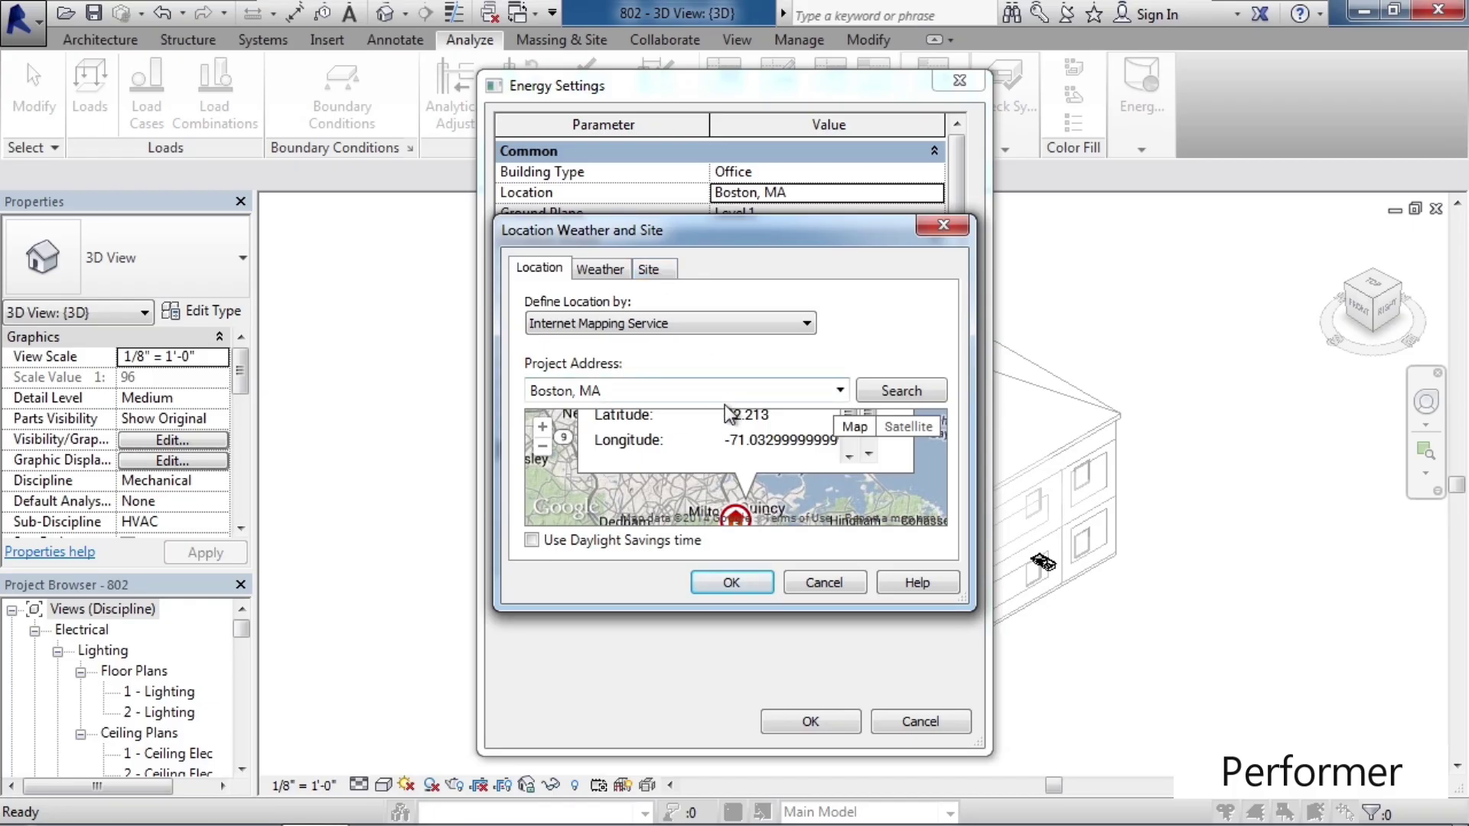
pyautogui.click(820, 586)
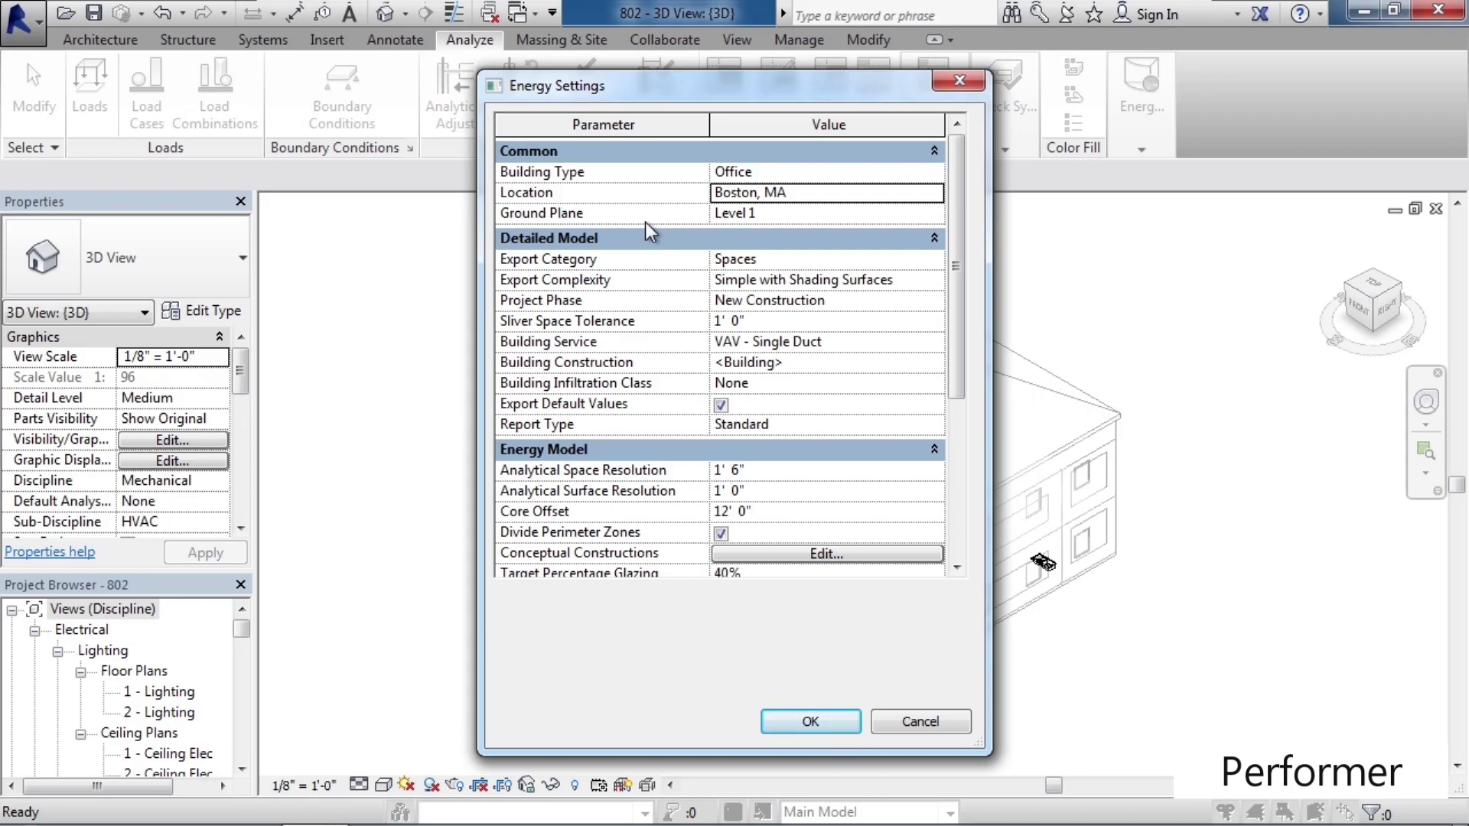
# - Set the detailed model's export category to Spaces
pyautogui.click(909, 261)
pyautogui.click(934, 260)
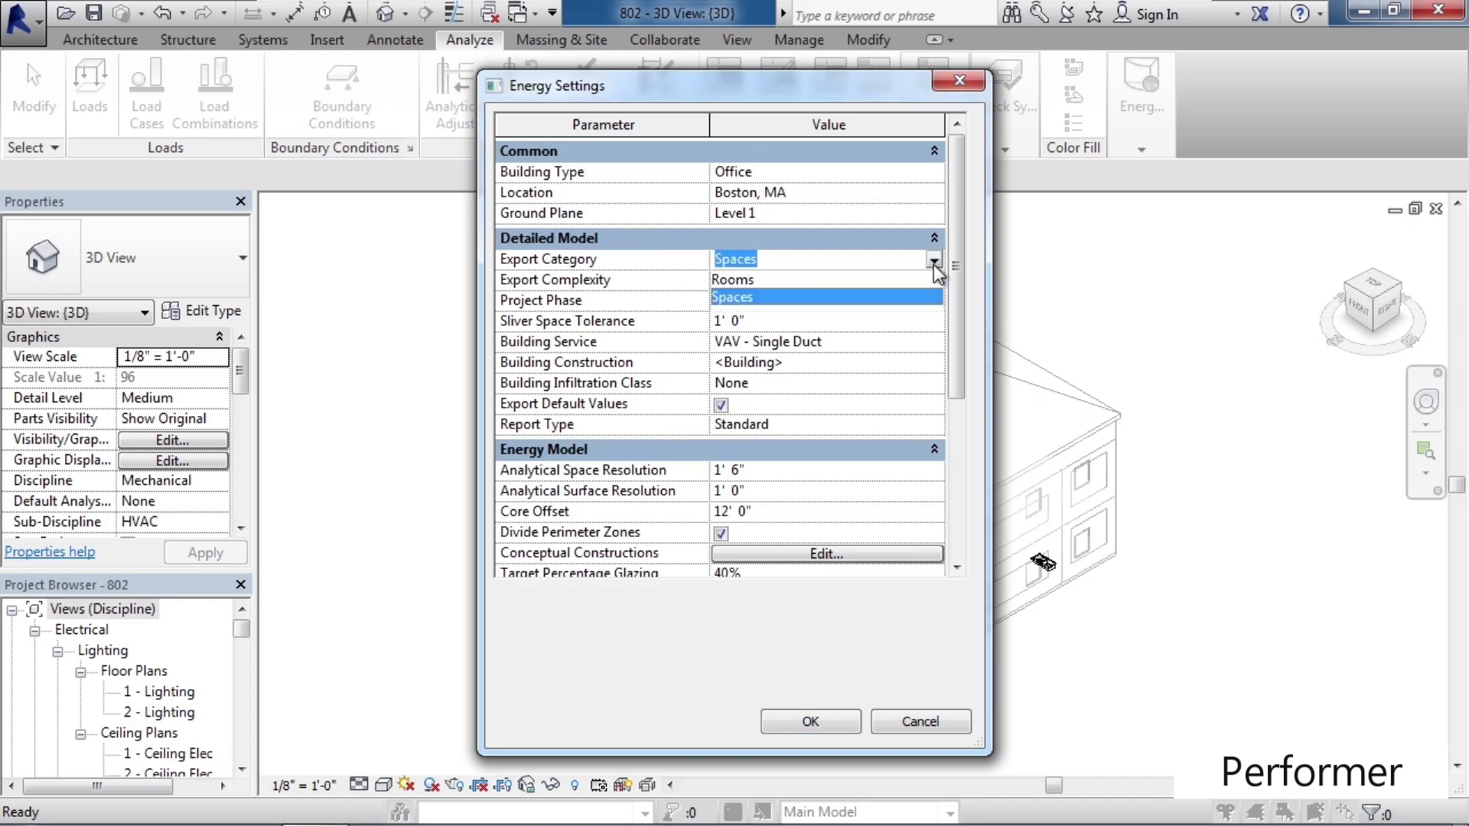
pyautogui.click(732, 299)
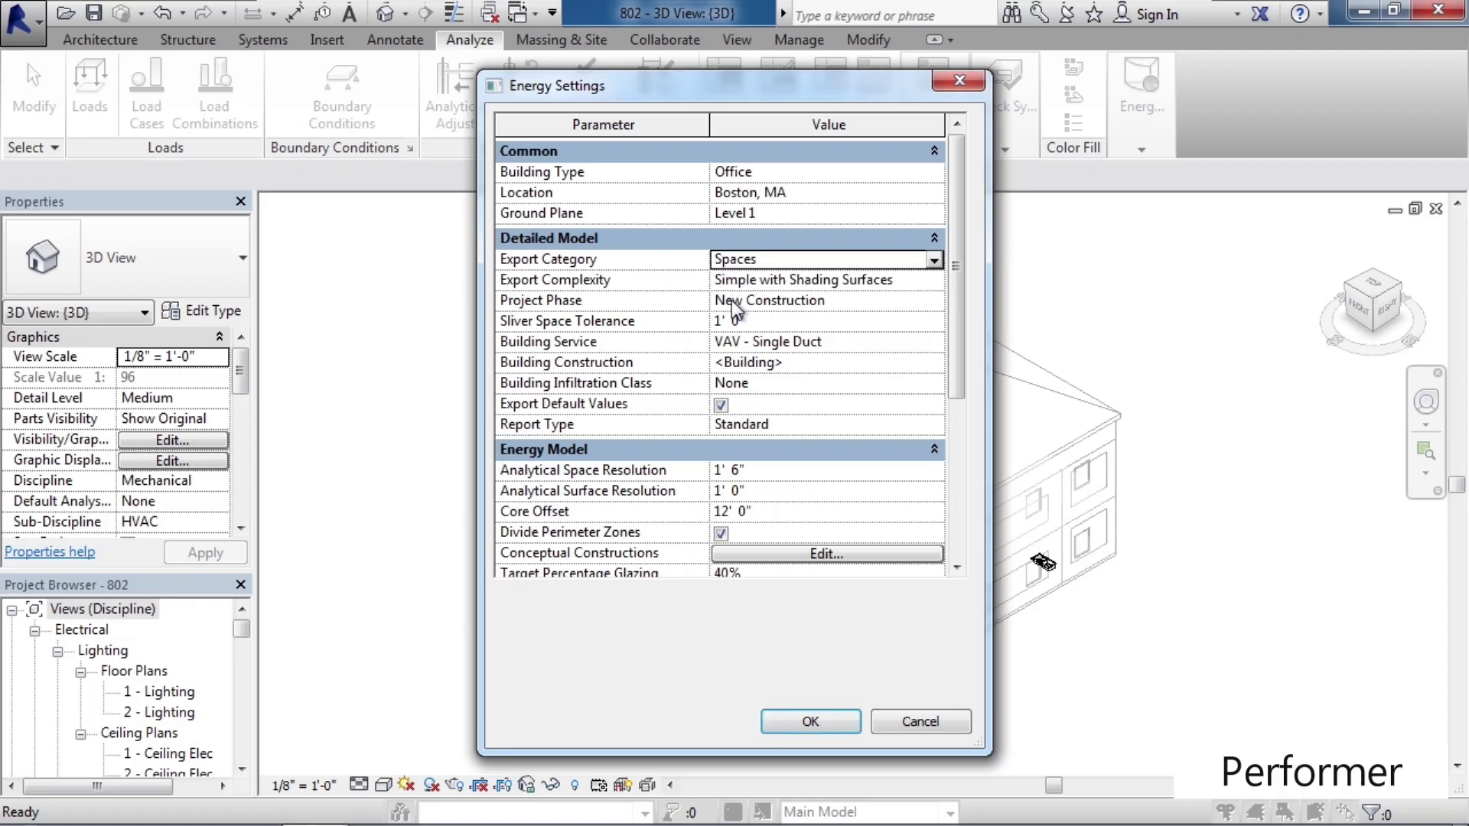
# - Examine the export complexity options and the building service setting of the detailed model
pyautogui.click(918, 280)
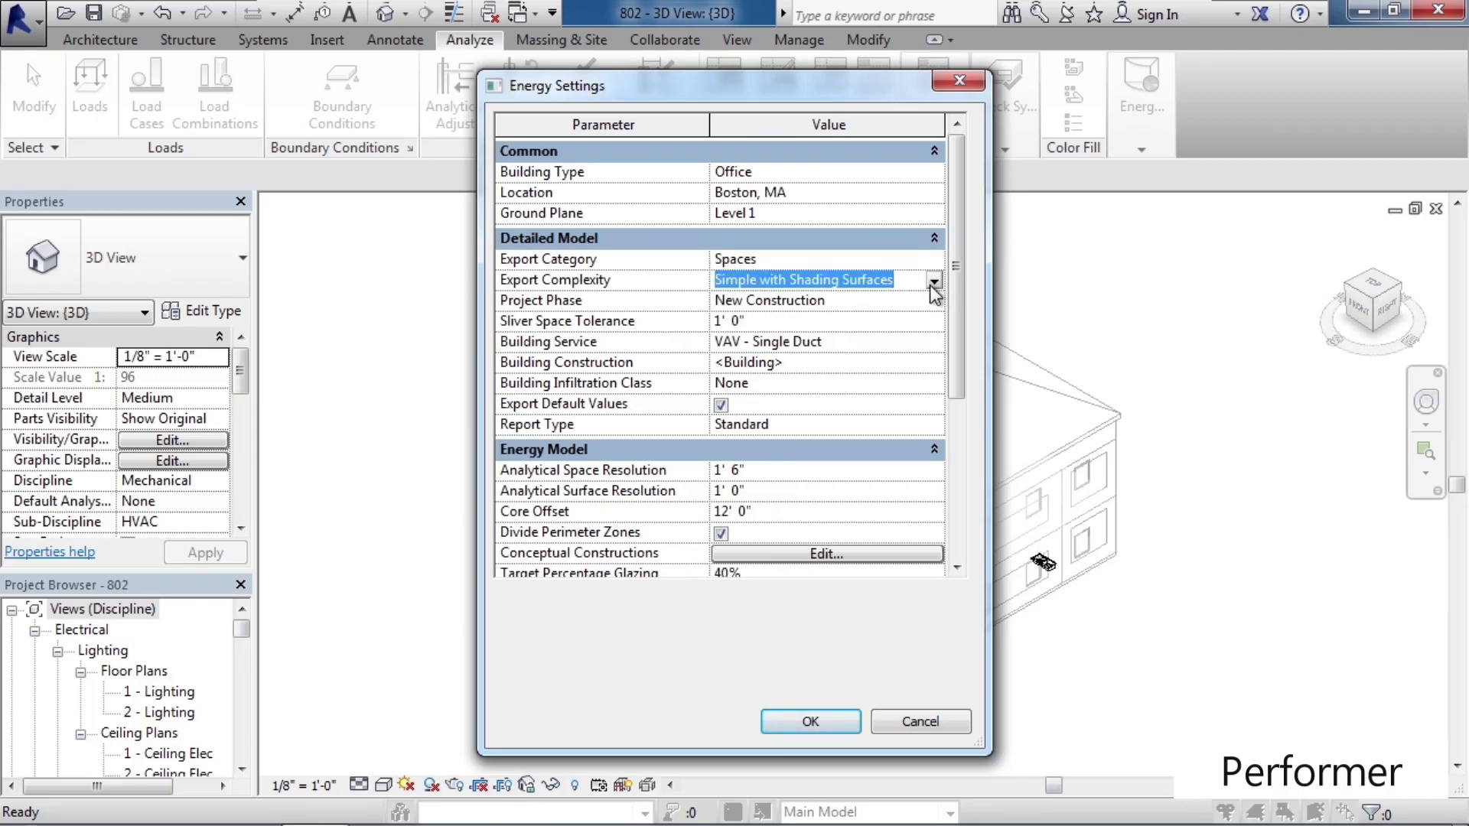
pyautogui.click(937, 283)
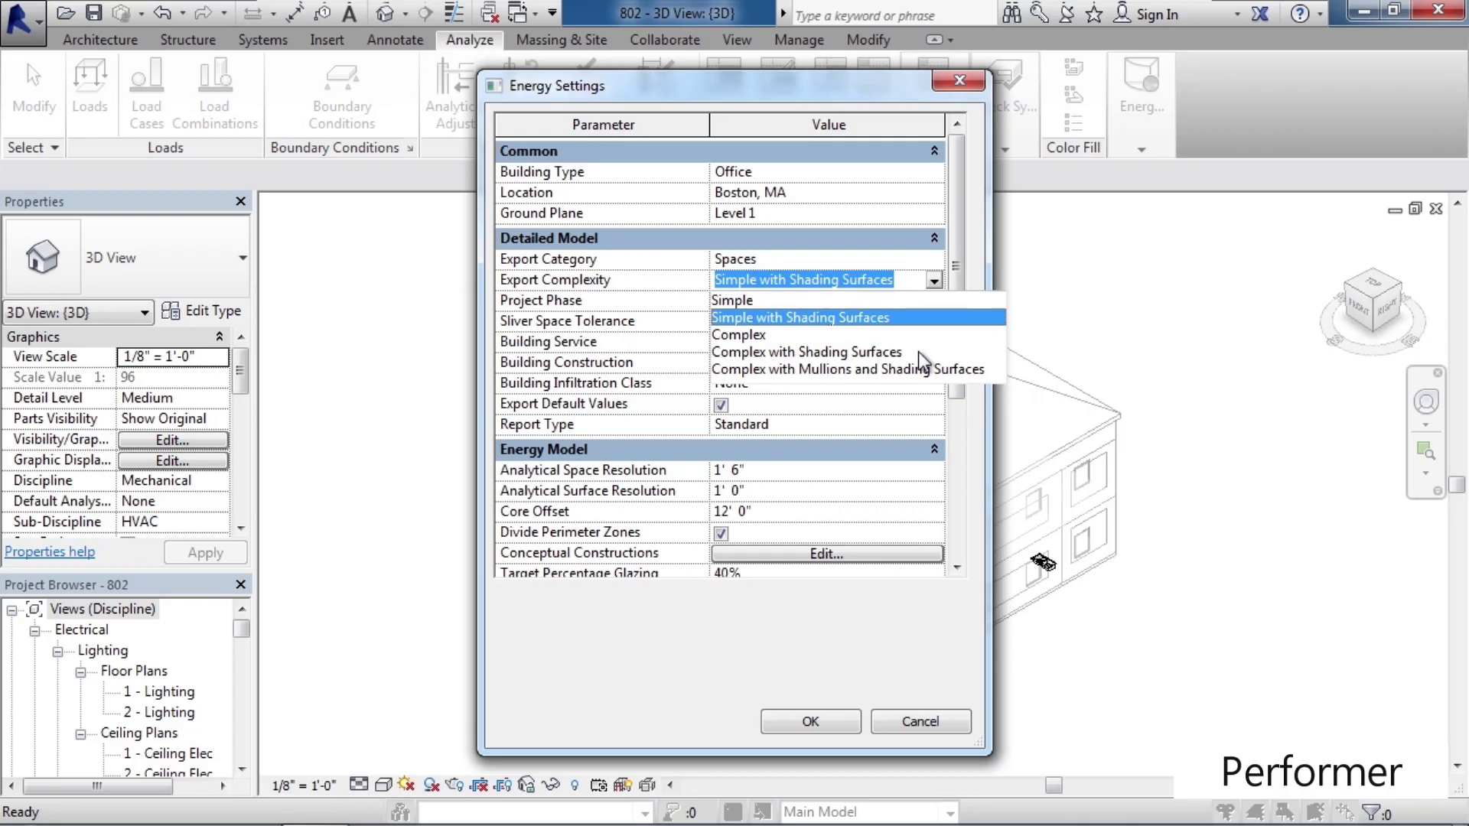
pyautogui.click(907, 283)
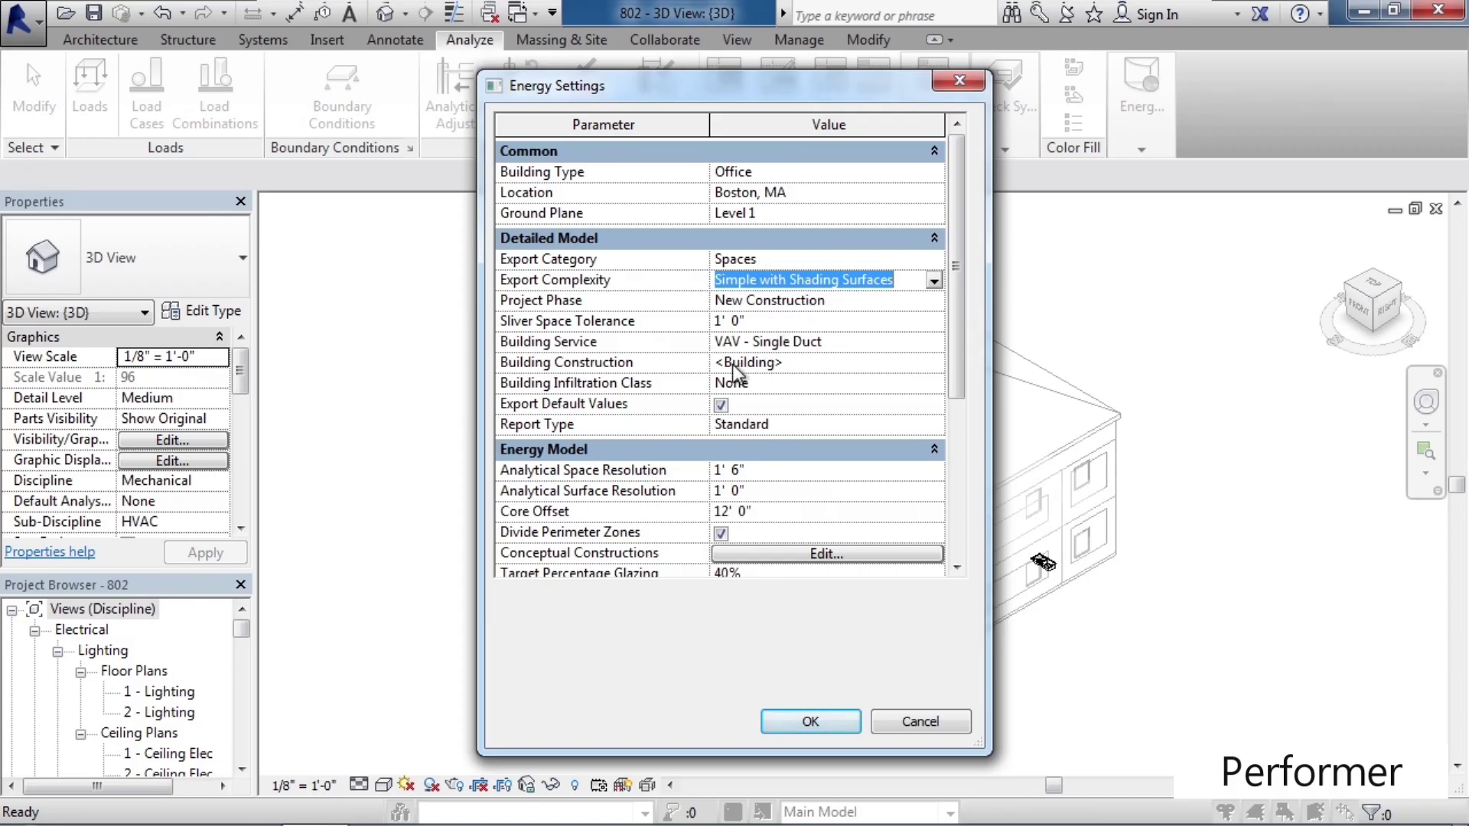
pyautogui.click(841, 345)
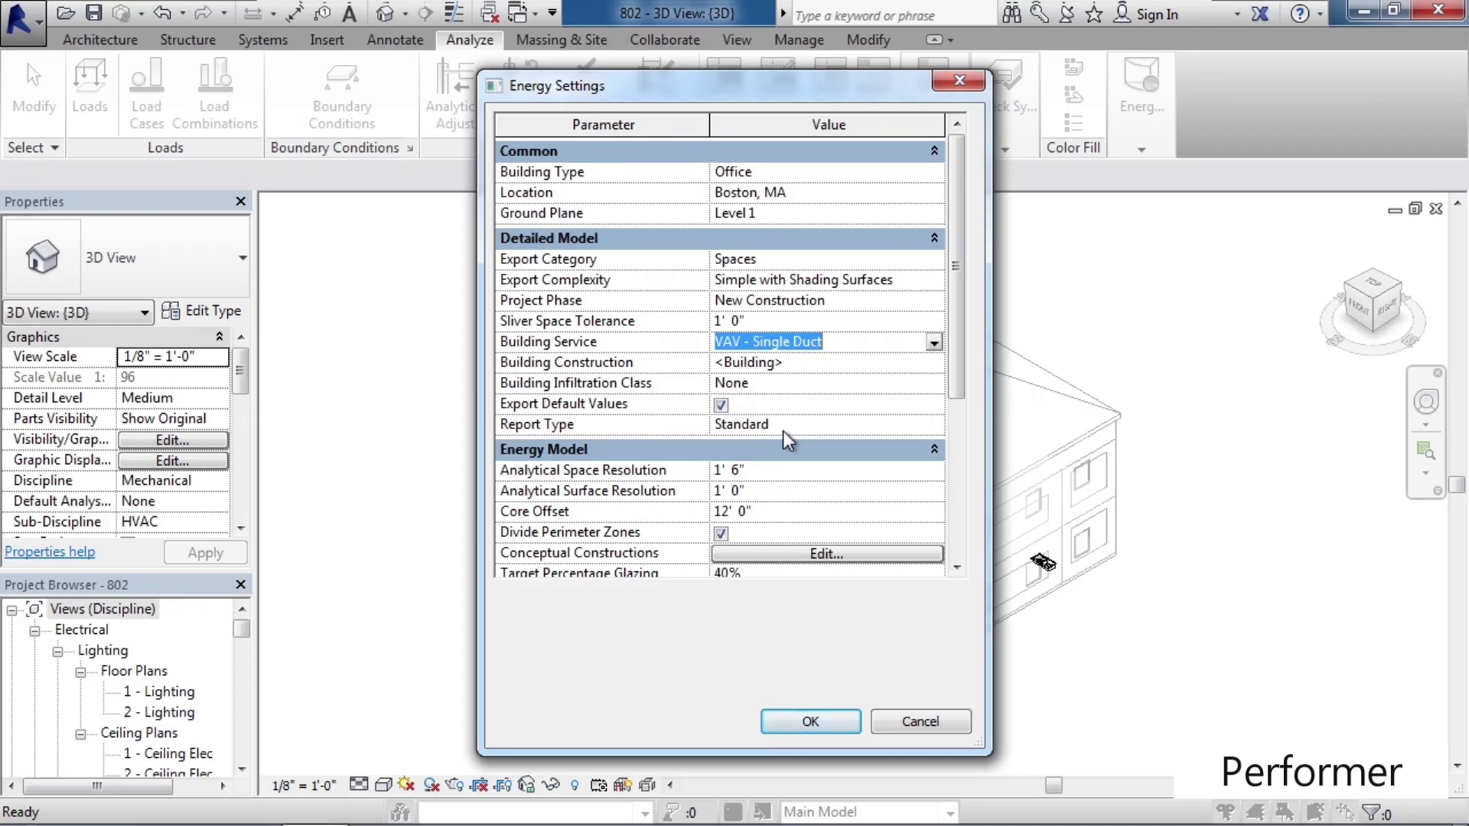
# - Examine the constructions assigned to the mass model elements in the conceptual constructions, then close them
pyautogui.moveTo(958, 355); pyautogui.dragTo(965, 486)
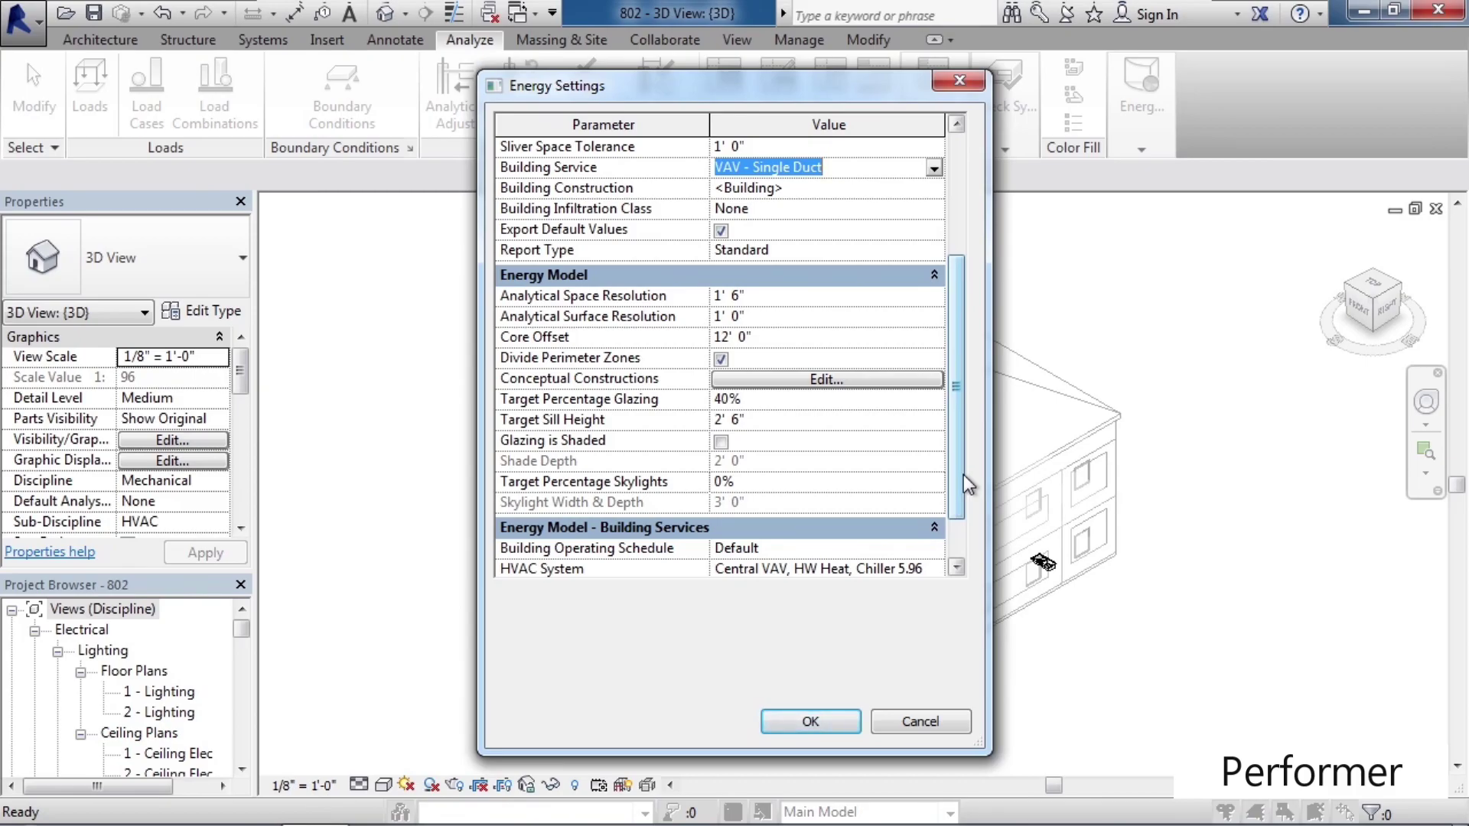
pyautogui.click(814, 380)
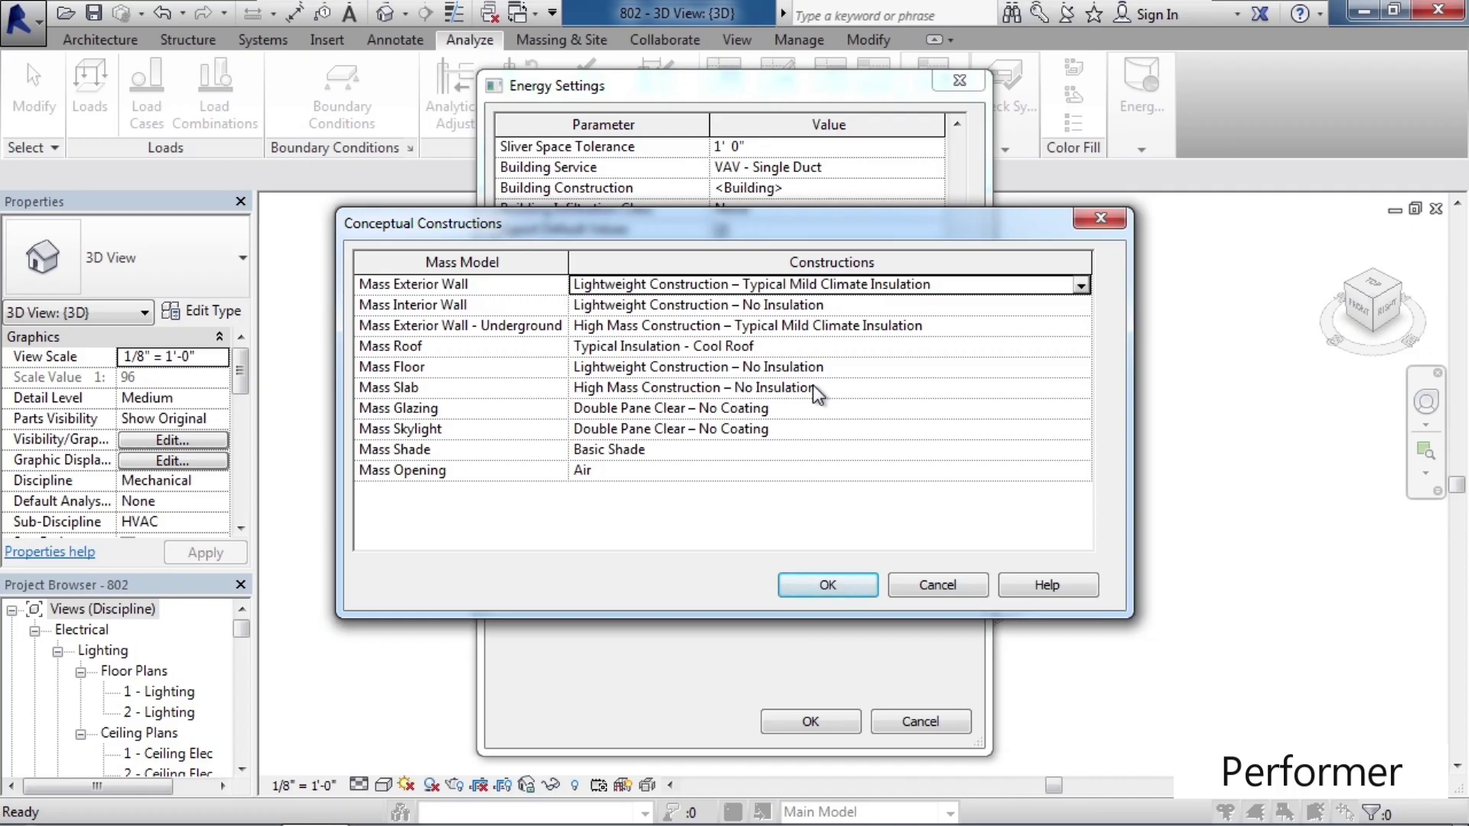
pyautogui.click(829, 587)
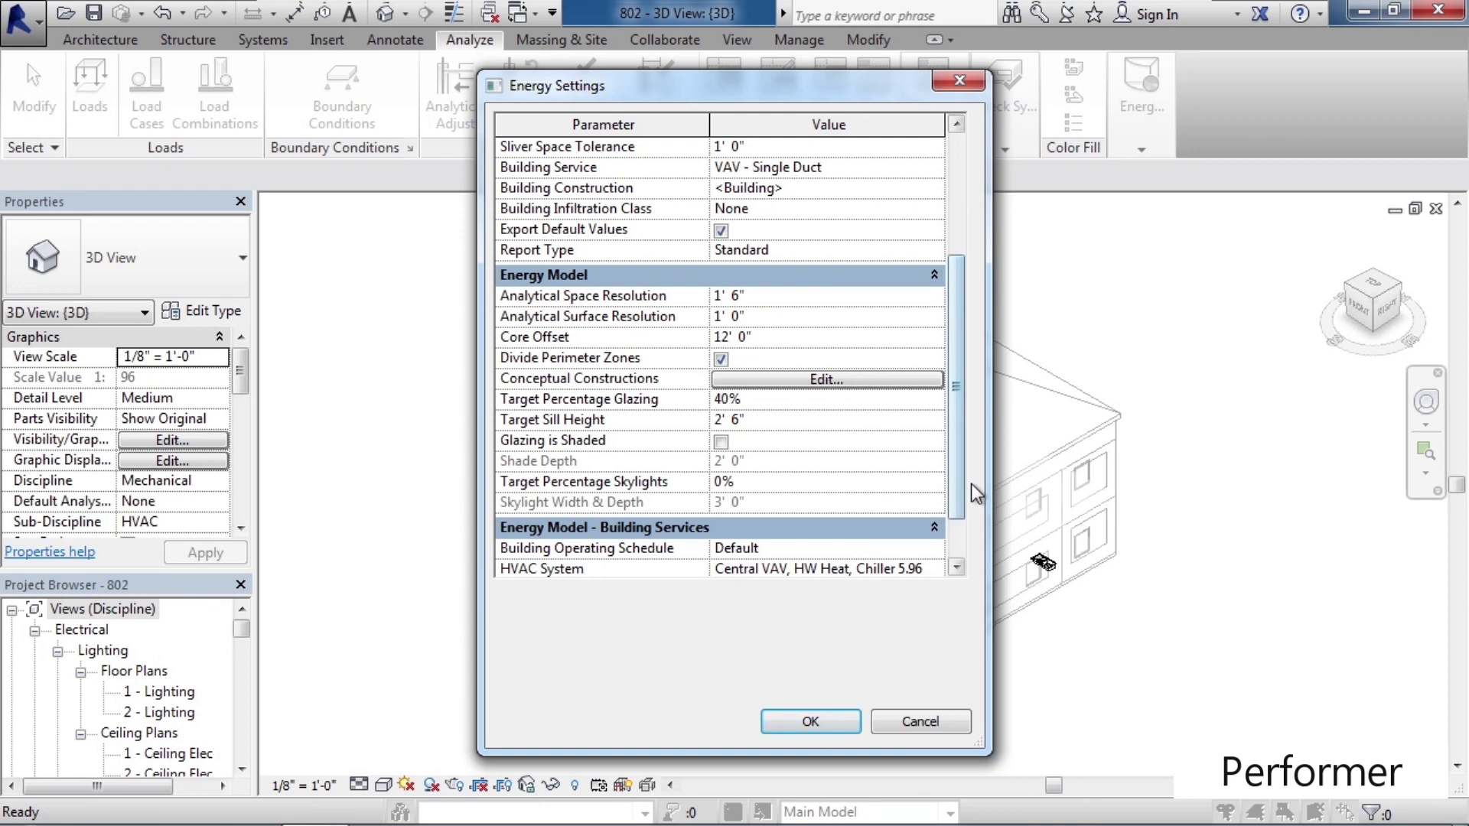
# - Set the building operating schedule to Default and the HVAC system to Central VAV, HW Heat, Chiller 5.96 COP, Boilers 84.5 eff
pyautogui.moveTo(958, 493); pyautogui.dragTo(961, 527)
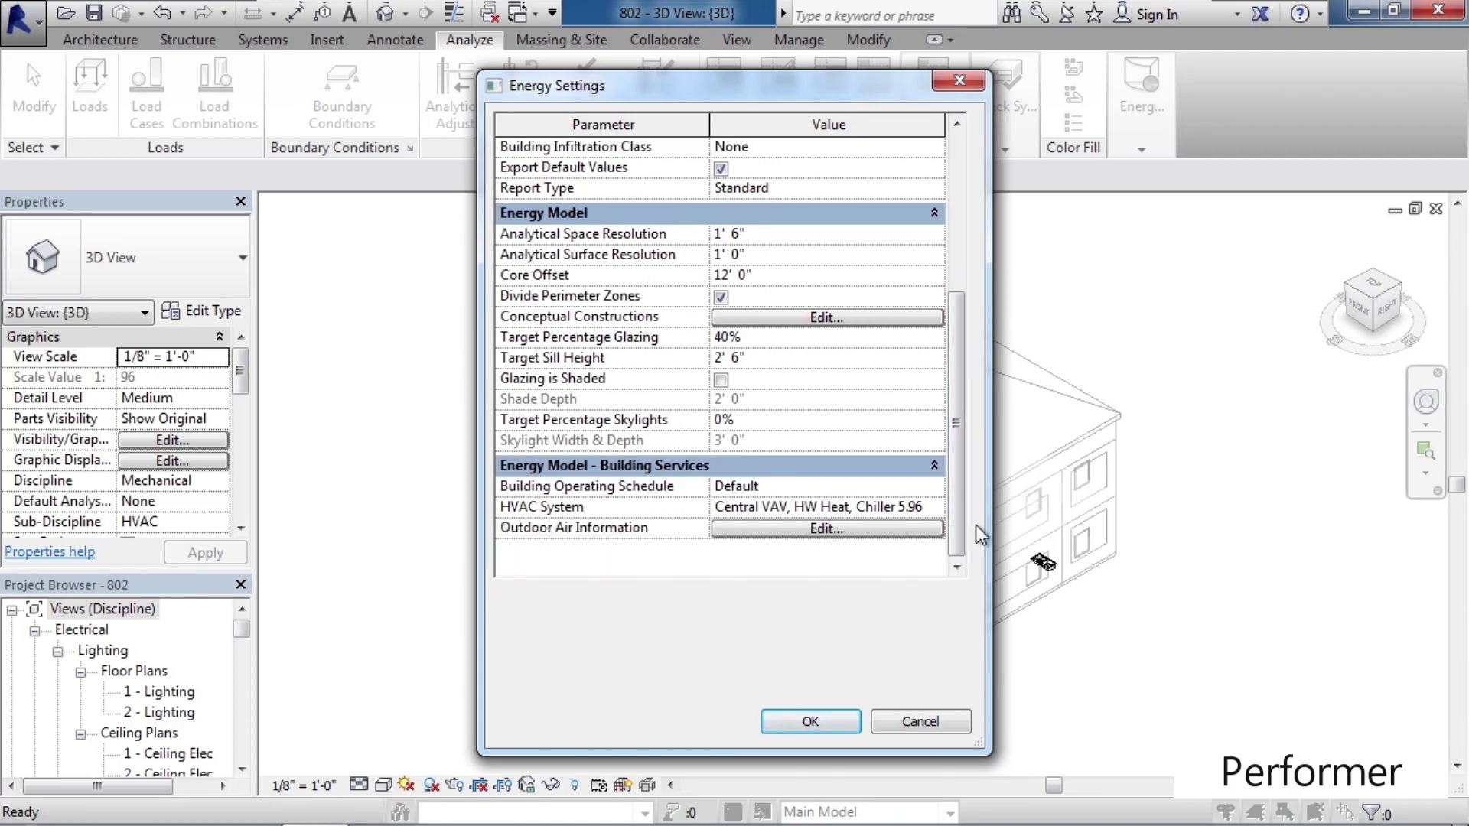
pyautogui.click(936, 489)
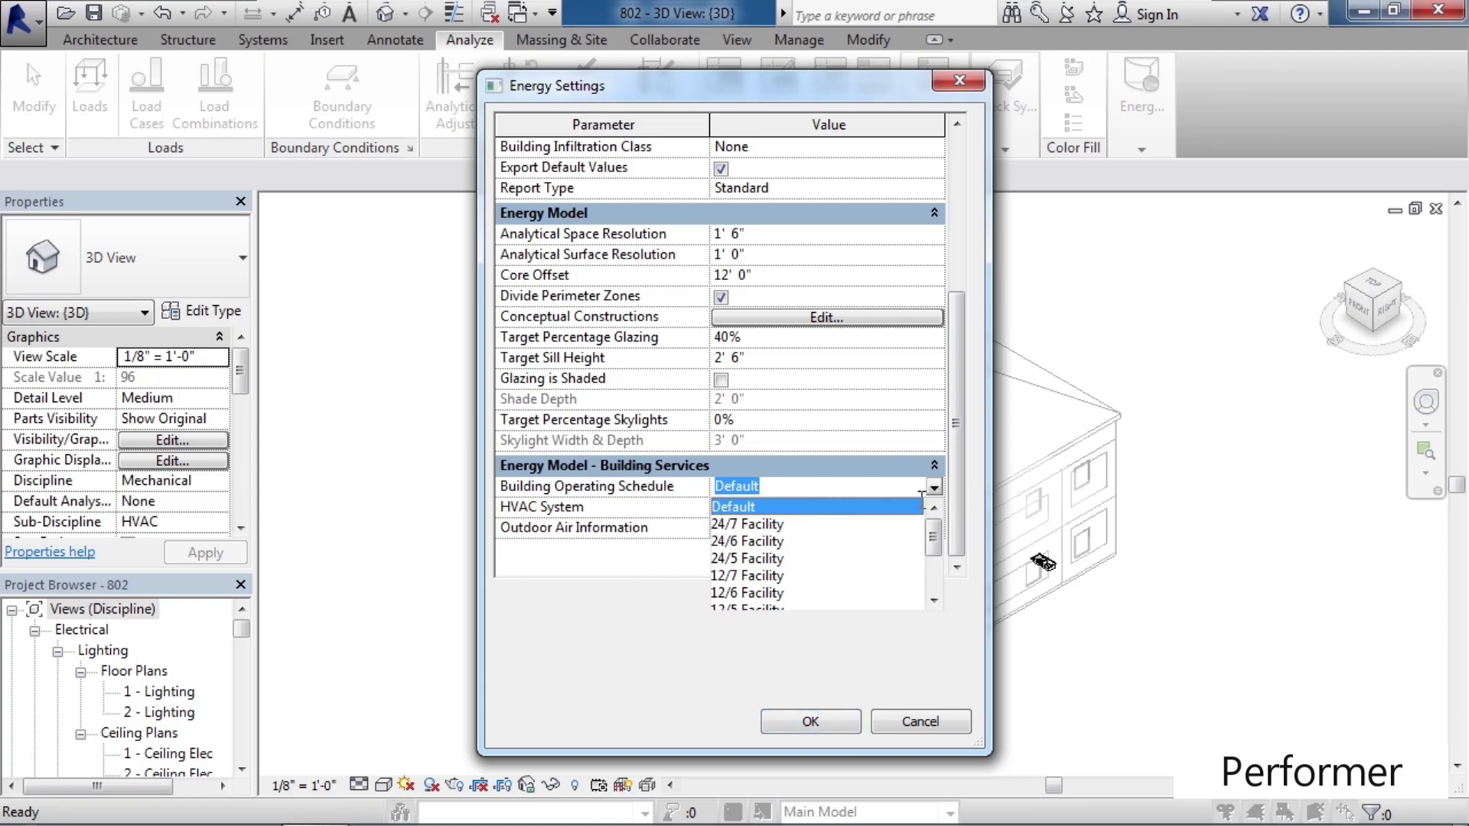
pyautogui.click(893, 507)
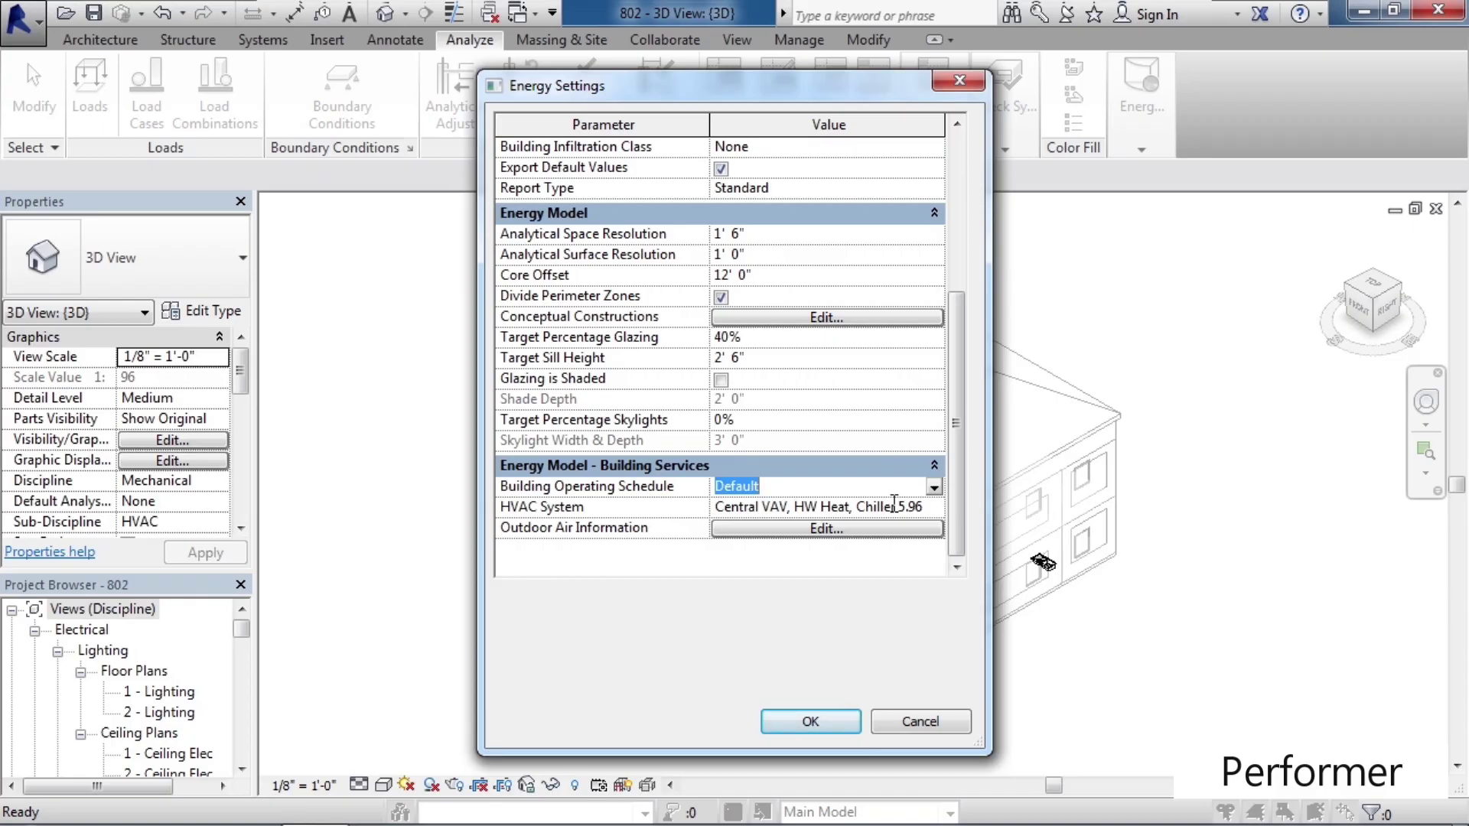
pyautogui.click(869, 513)
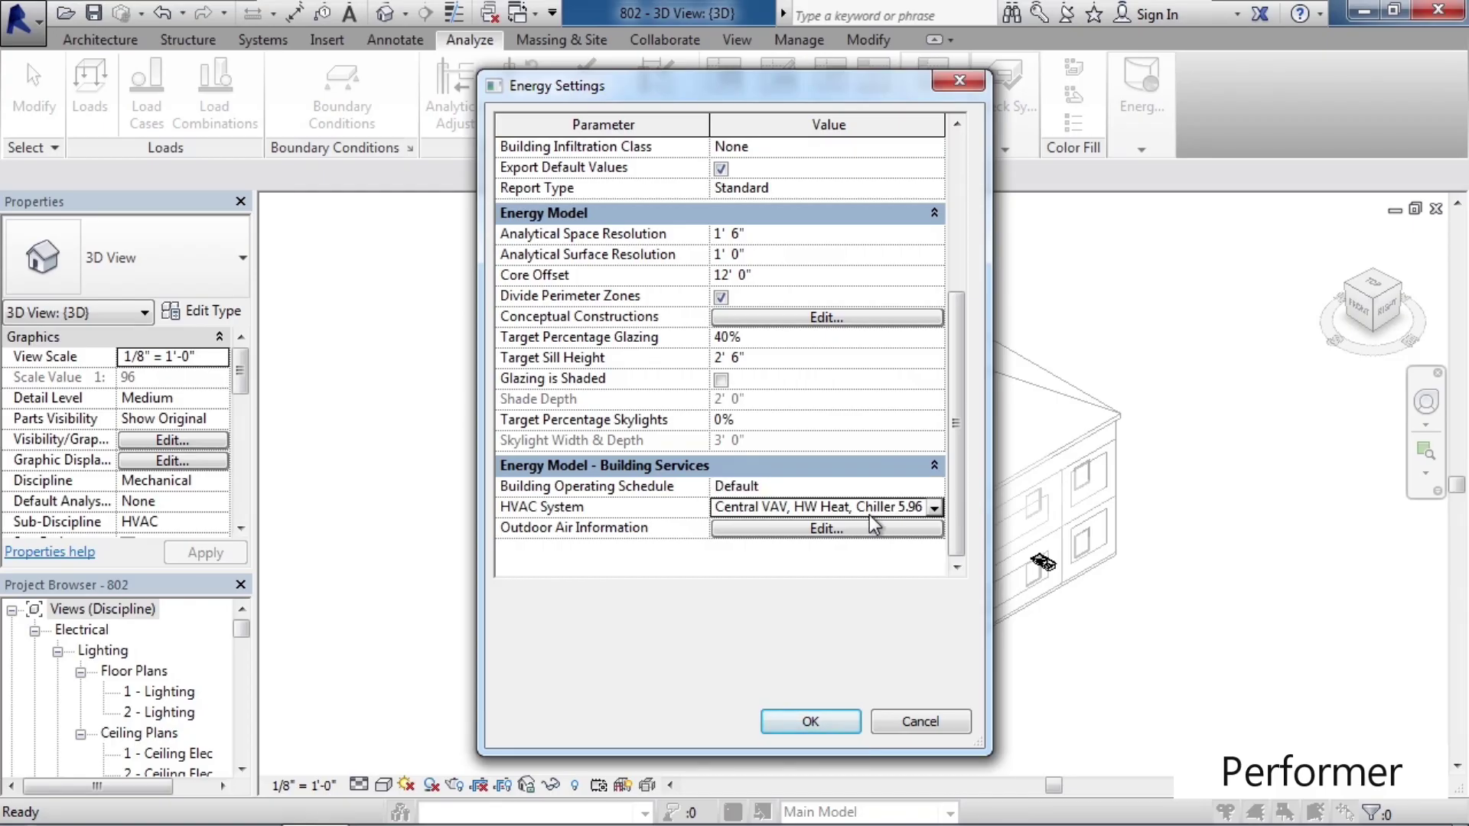
pyautogui.click(934, 508)
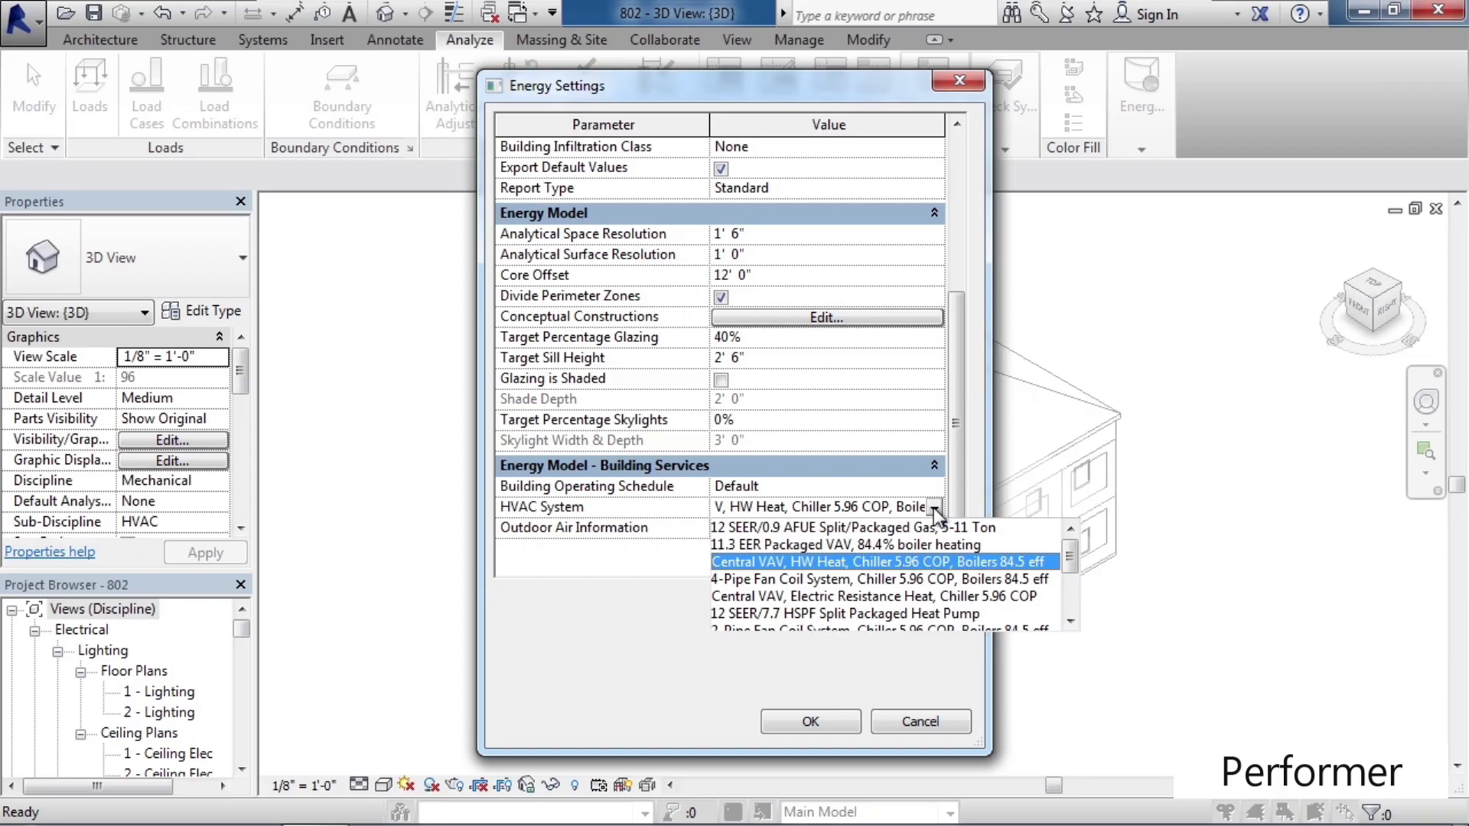
pyautogui.click(1042, 562)
# - View the outdoor air information for the building services and close it without changes
pyautogui.click(875, 529)
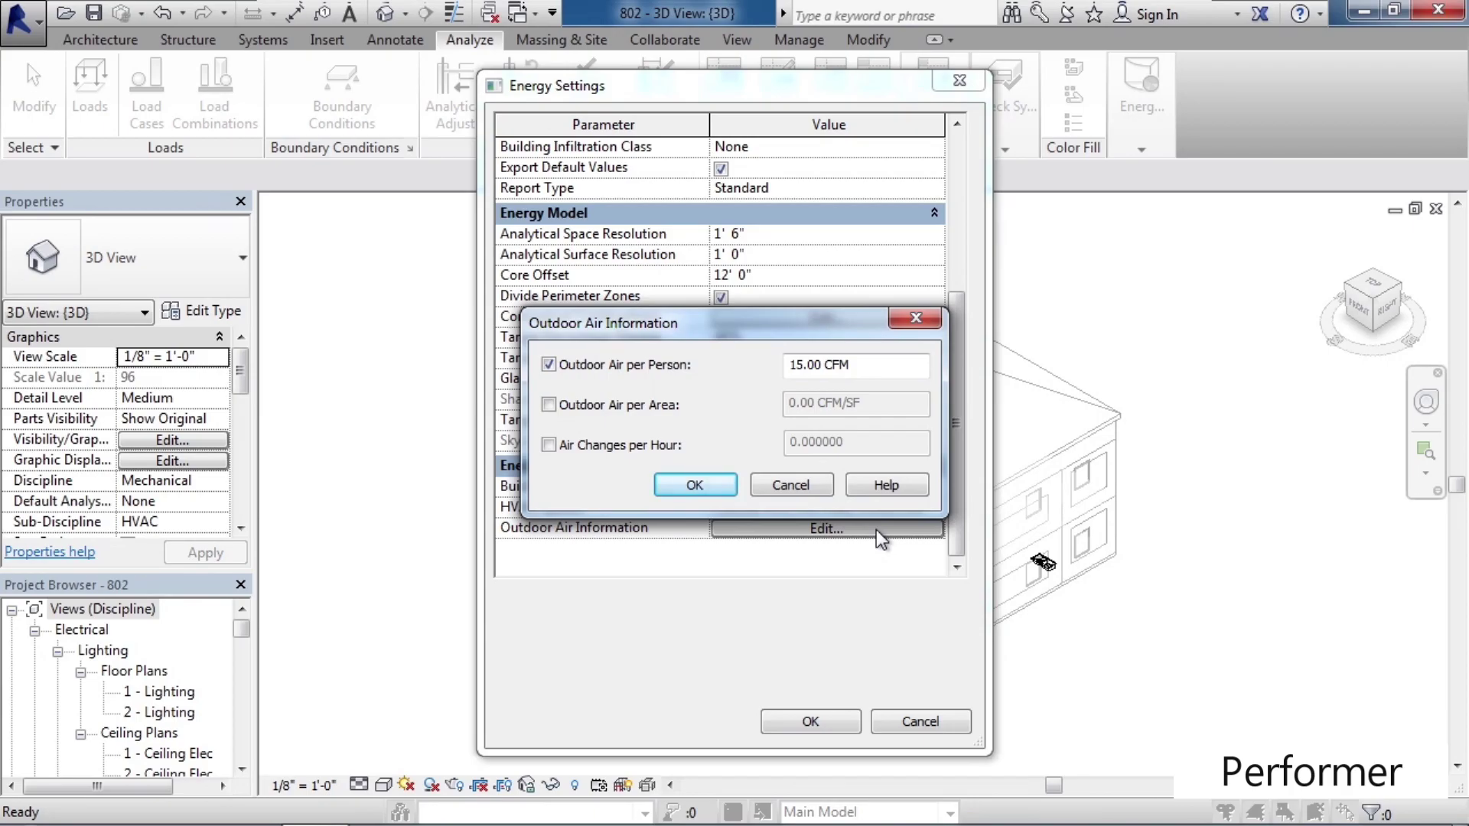
pyautogui.click(811, 489)
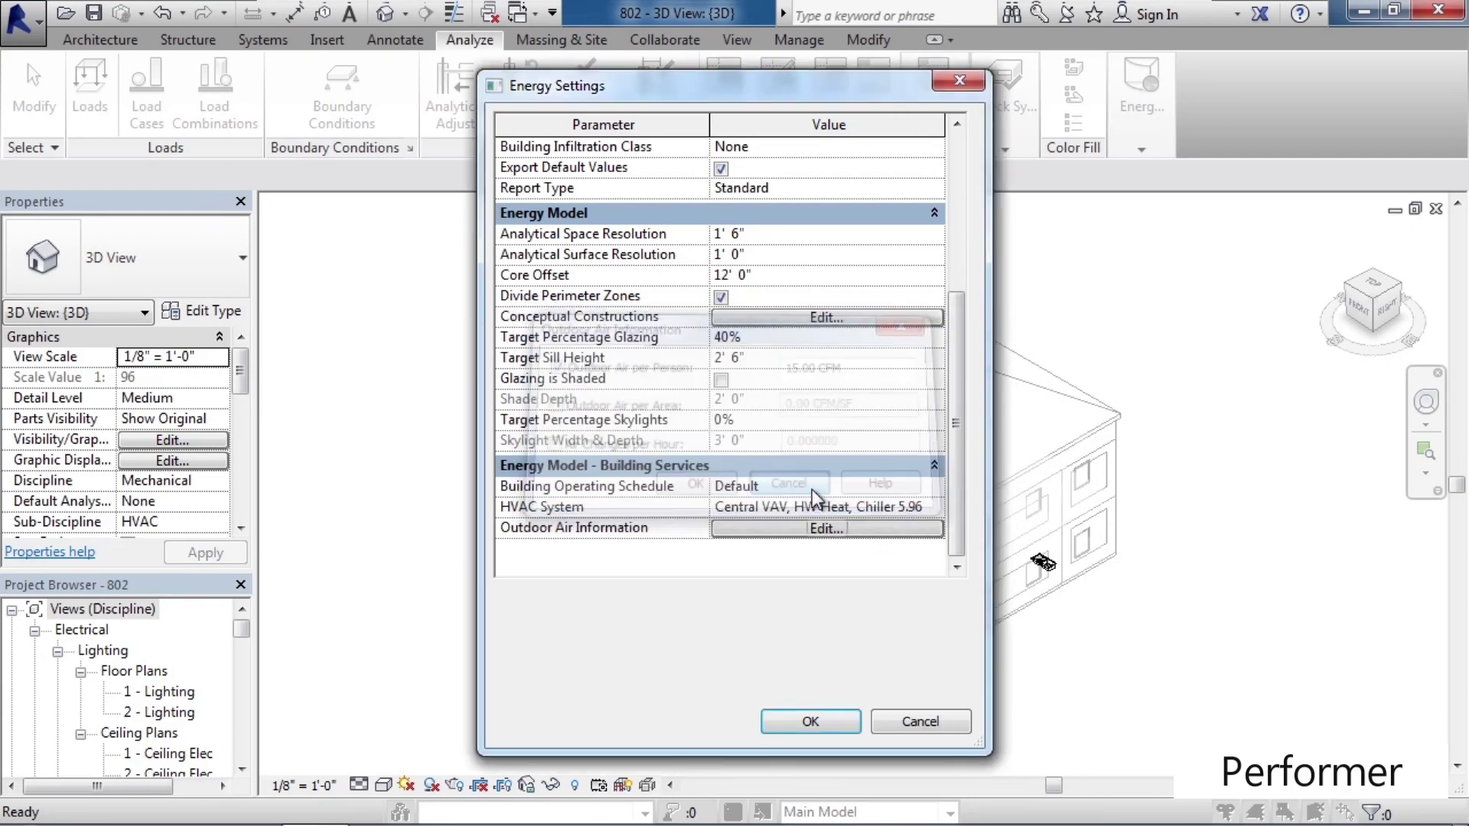
# - Accept the energy settings of the building model and close them
pyautogui.moveTo(951, 461); pyautogui.dragTo(970, 269)
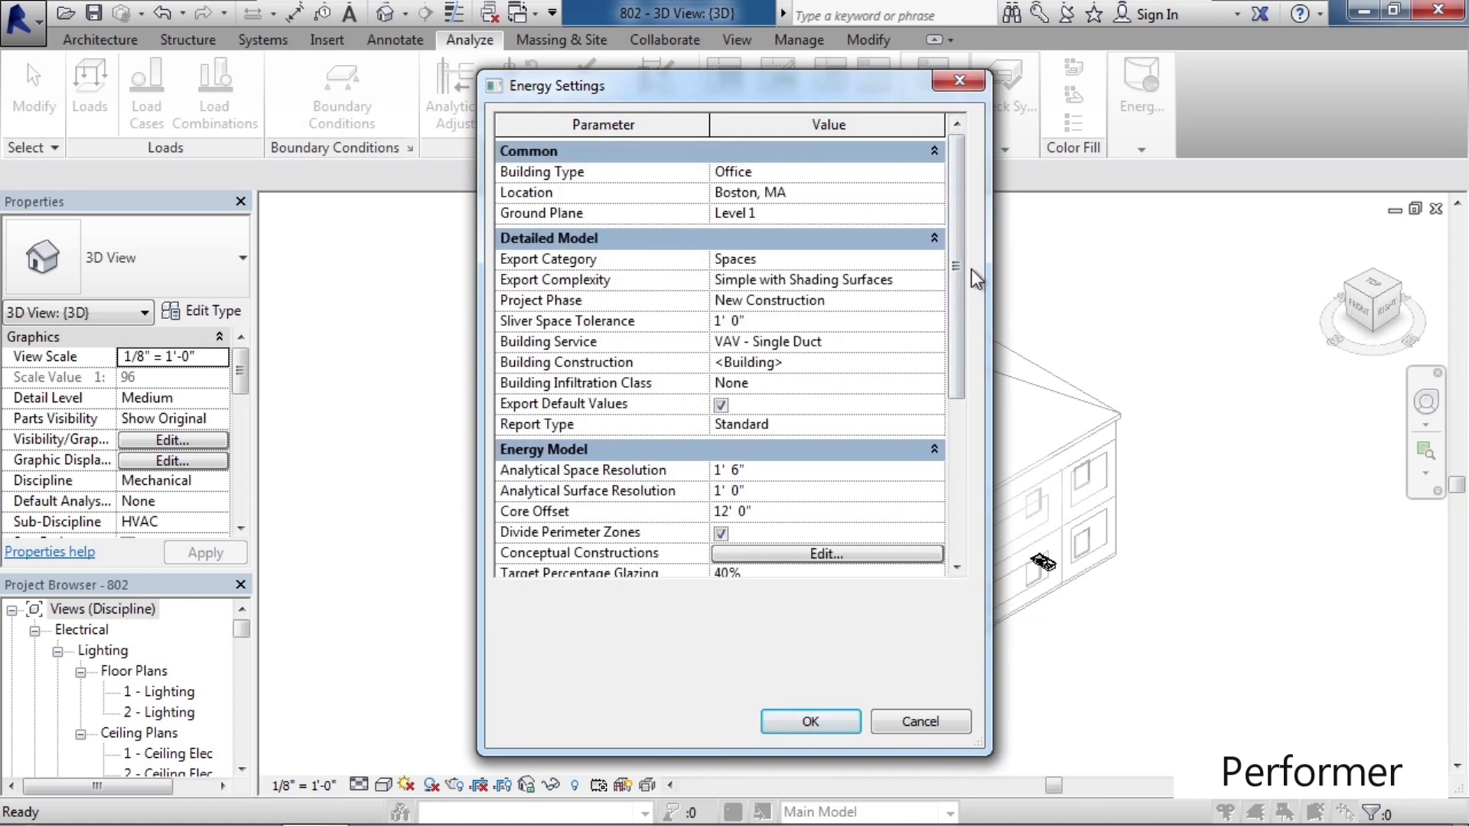
pyautogui.click(811, 723)
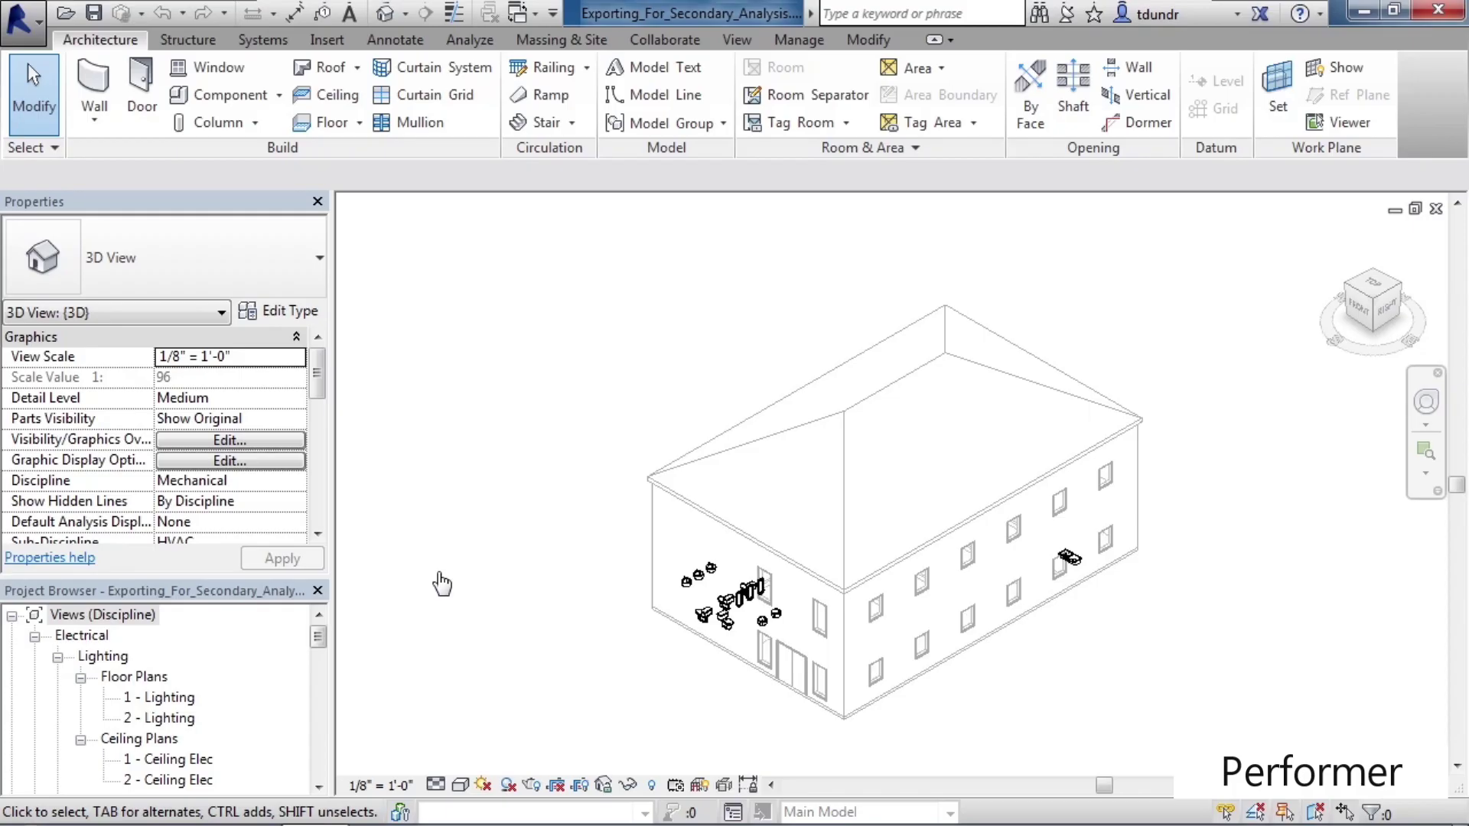
# - Open the energy settings and examine the export category and export complexity options, keeping Spaces and Simple with Shading Surfaces
pyautogui.click(470, 39)
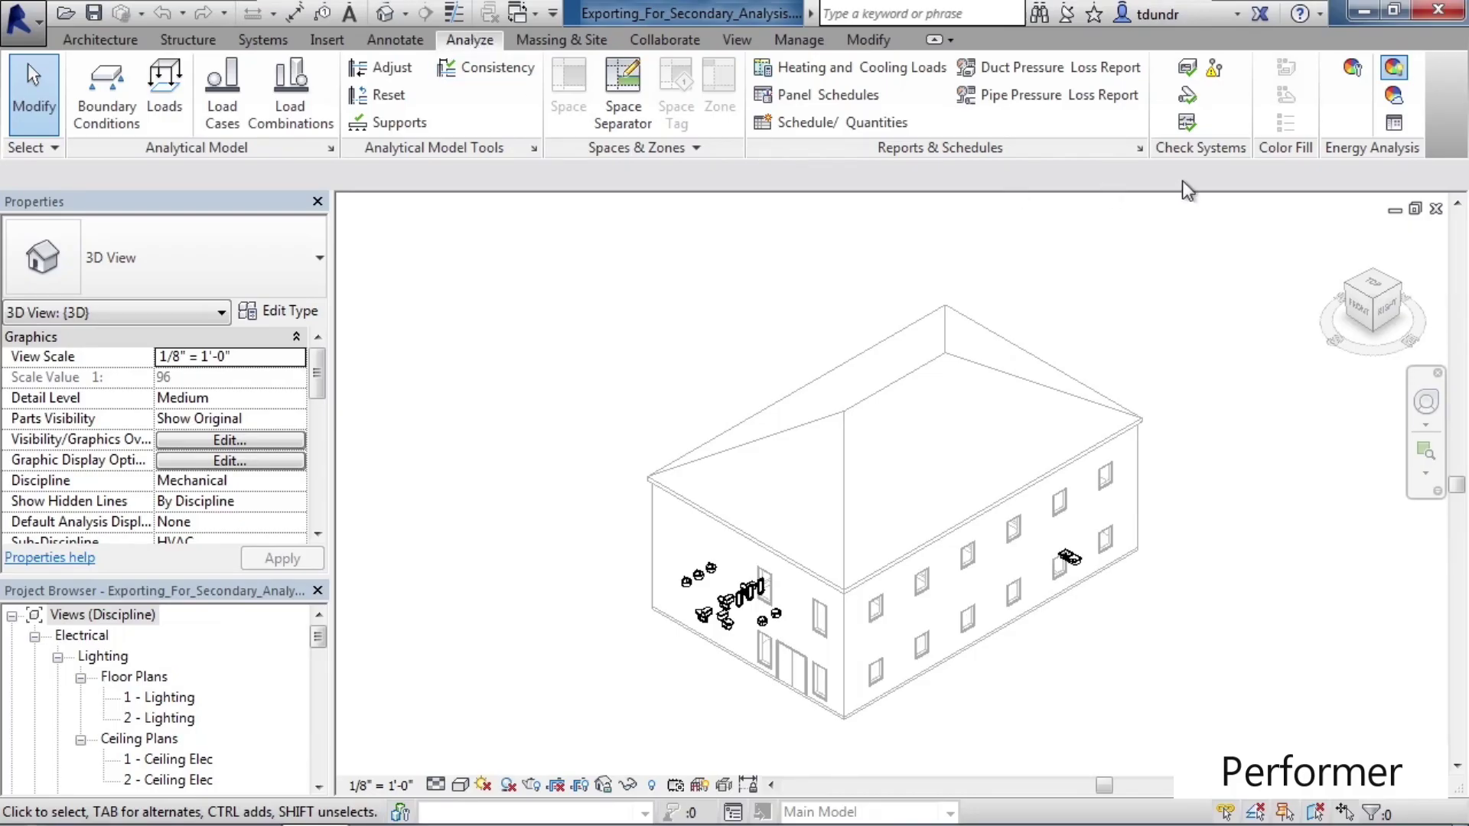
pyautogui.click(1352, 70)
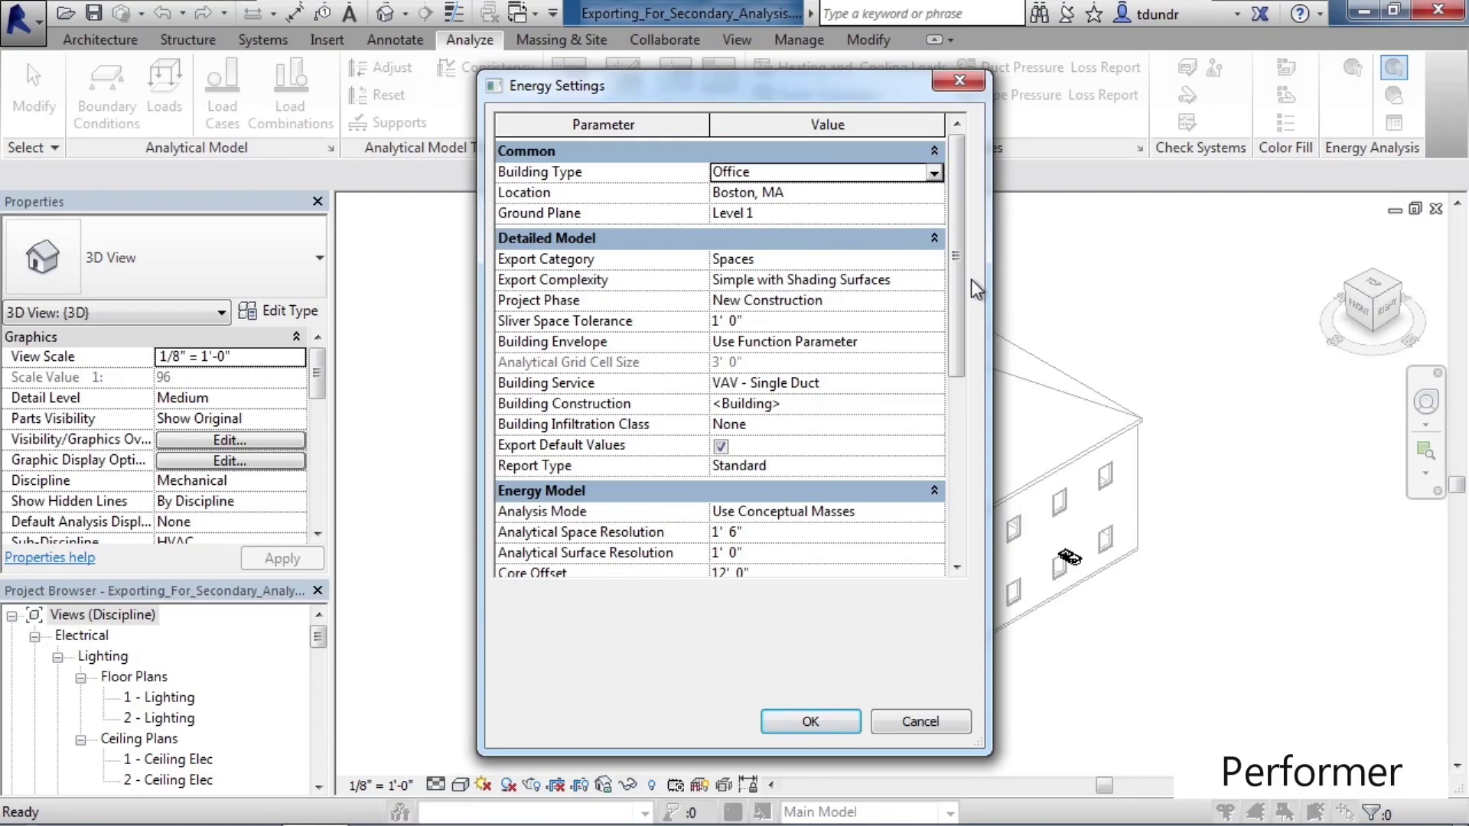
pyautogui.click(916, 262)
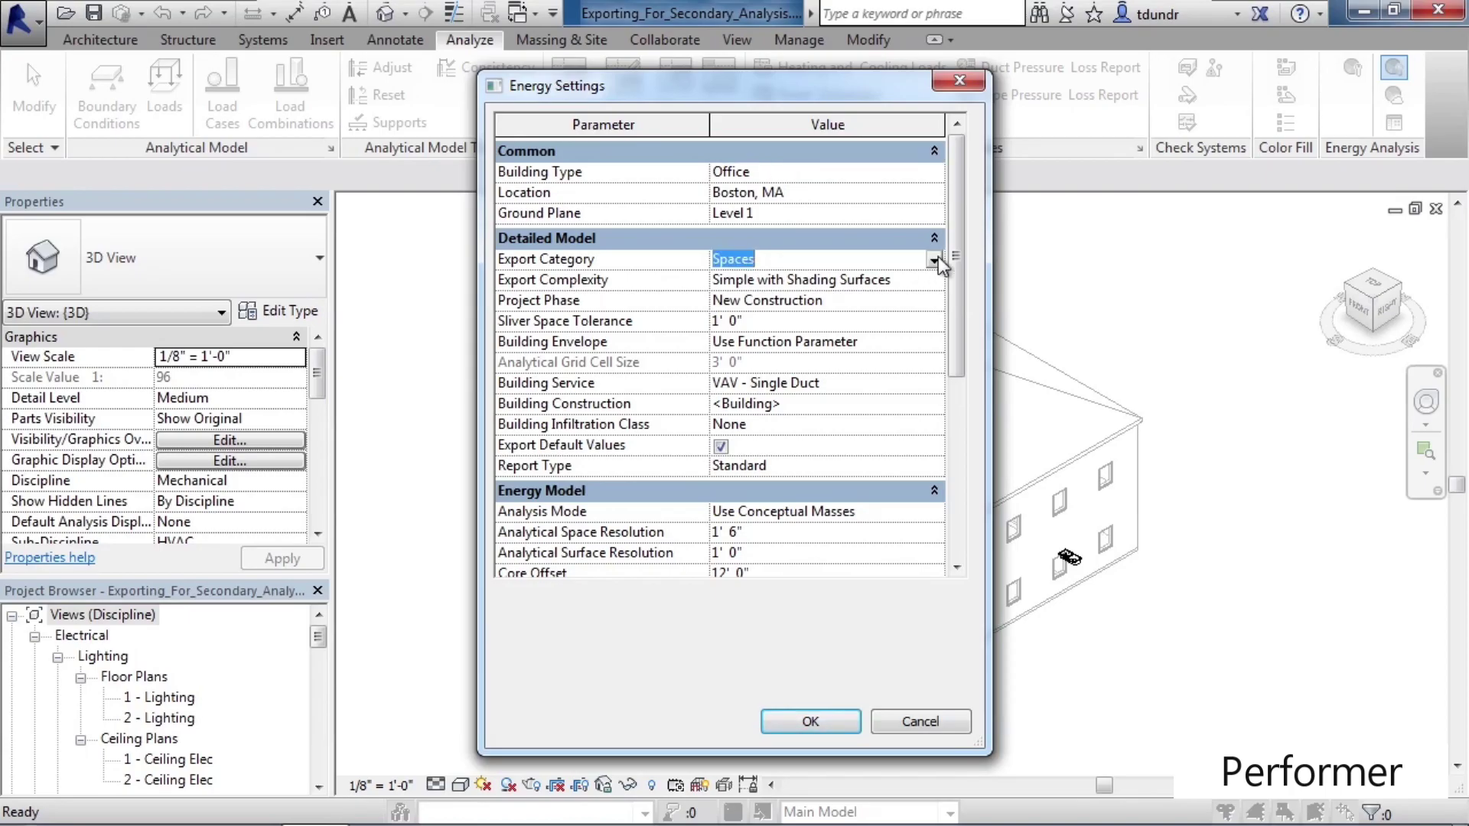
pyautogui.click(934, 261)
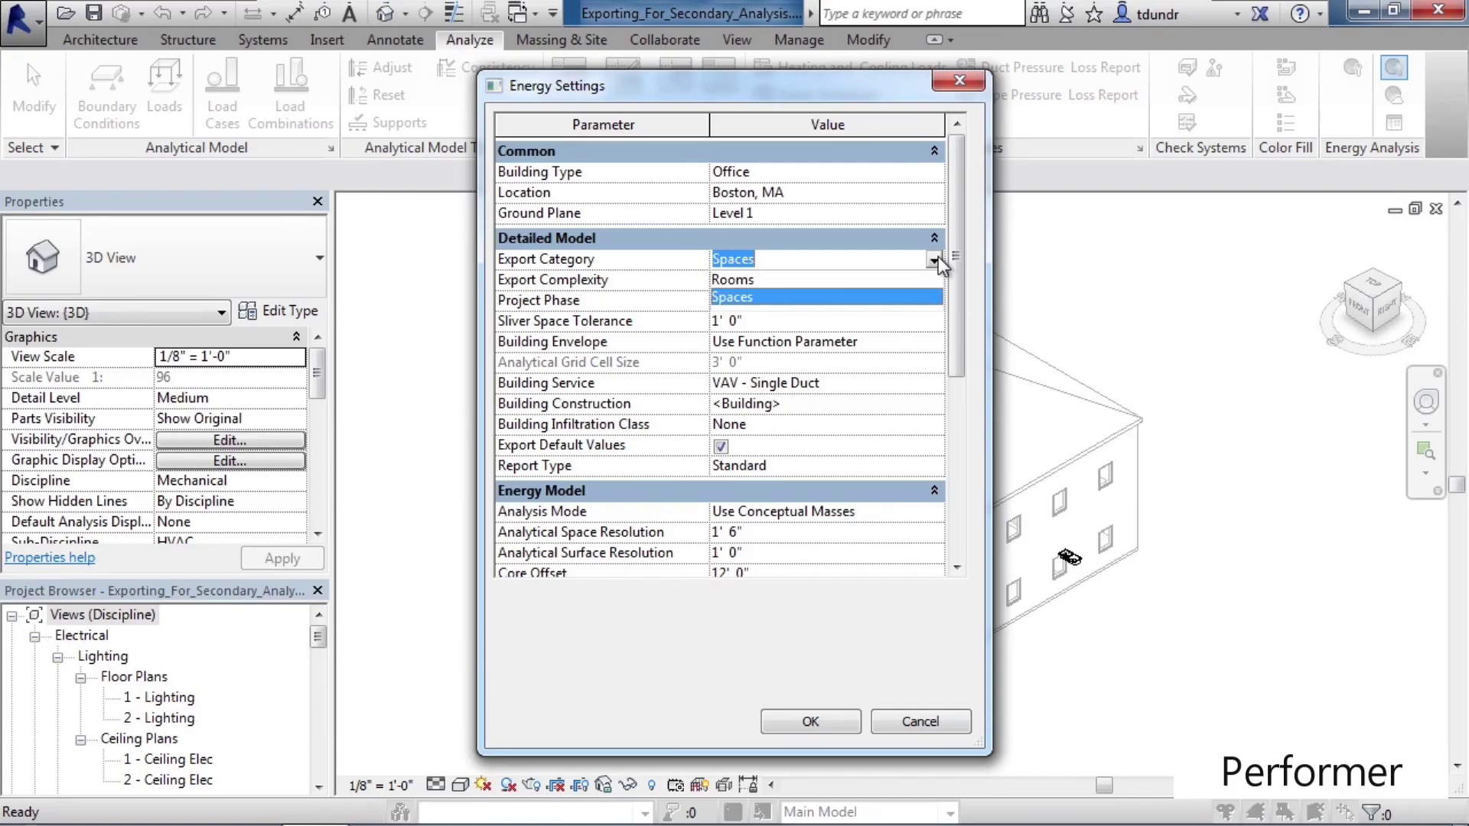
pyautogui.click(938, 257)
pyautogui.click(930, 280)
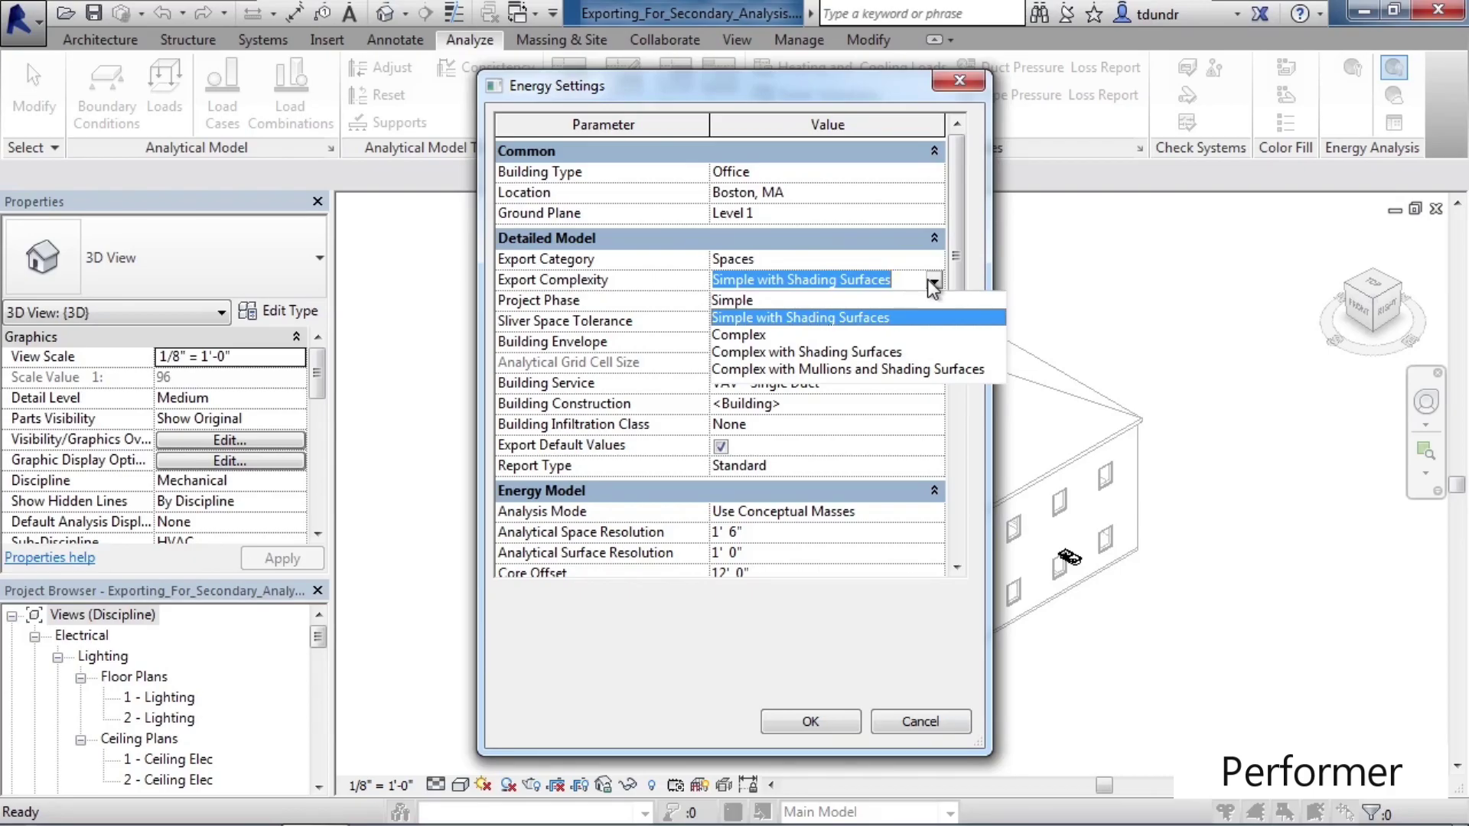
pyautogui.click(921, 312)
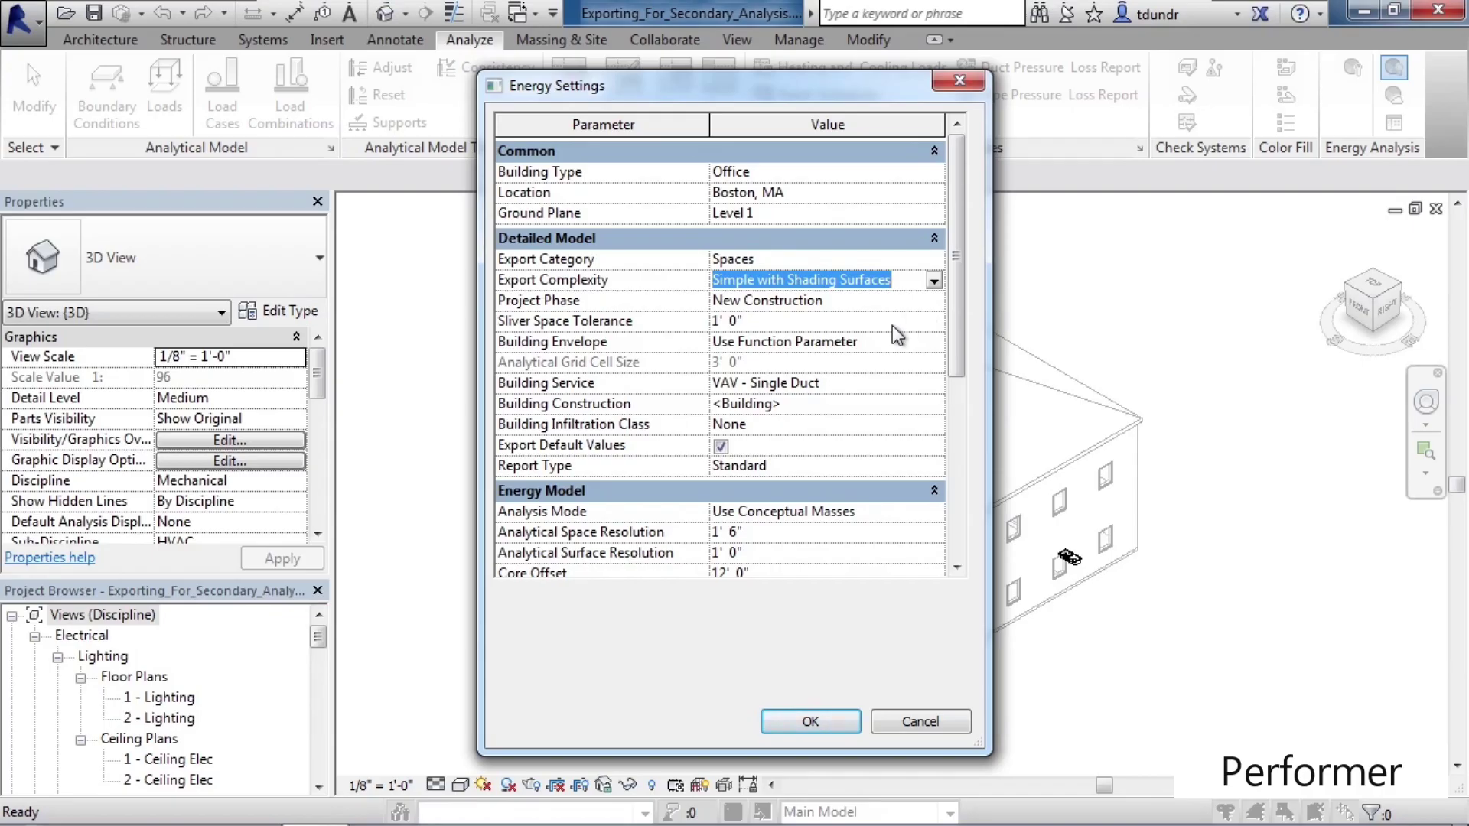
# - Examine the building envelope and building service options of the detailed model
pyautogui.click(914, 342)
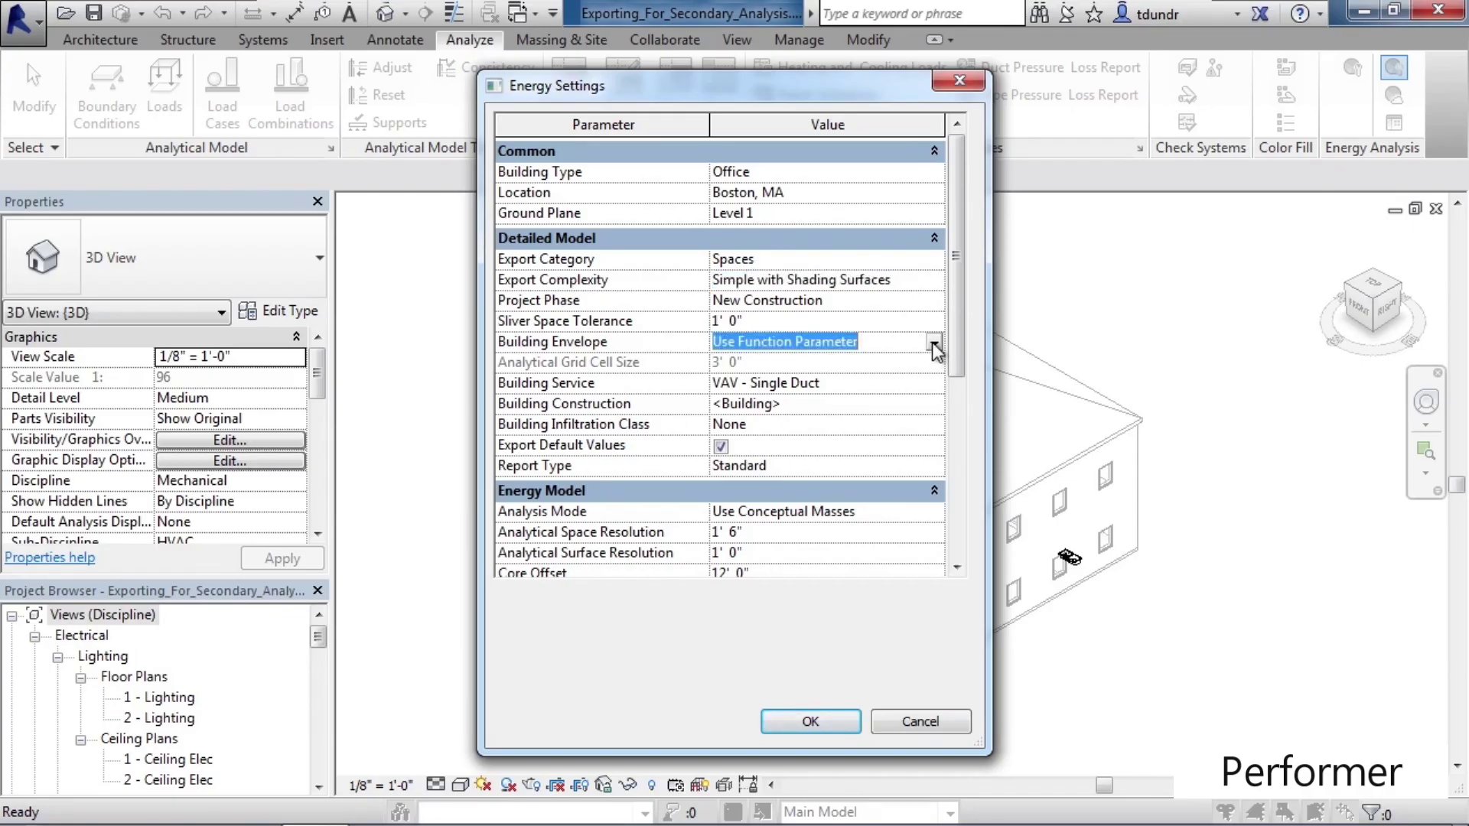
pyautogui.click(932, 342)
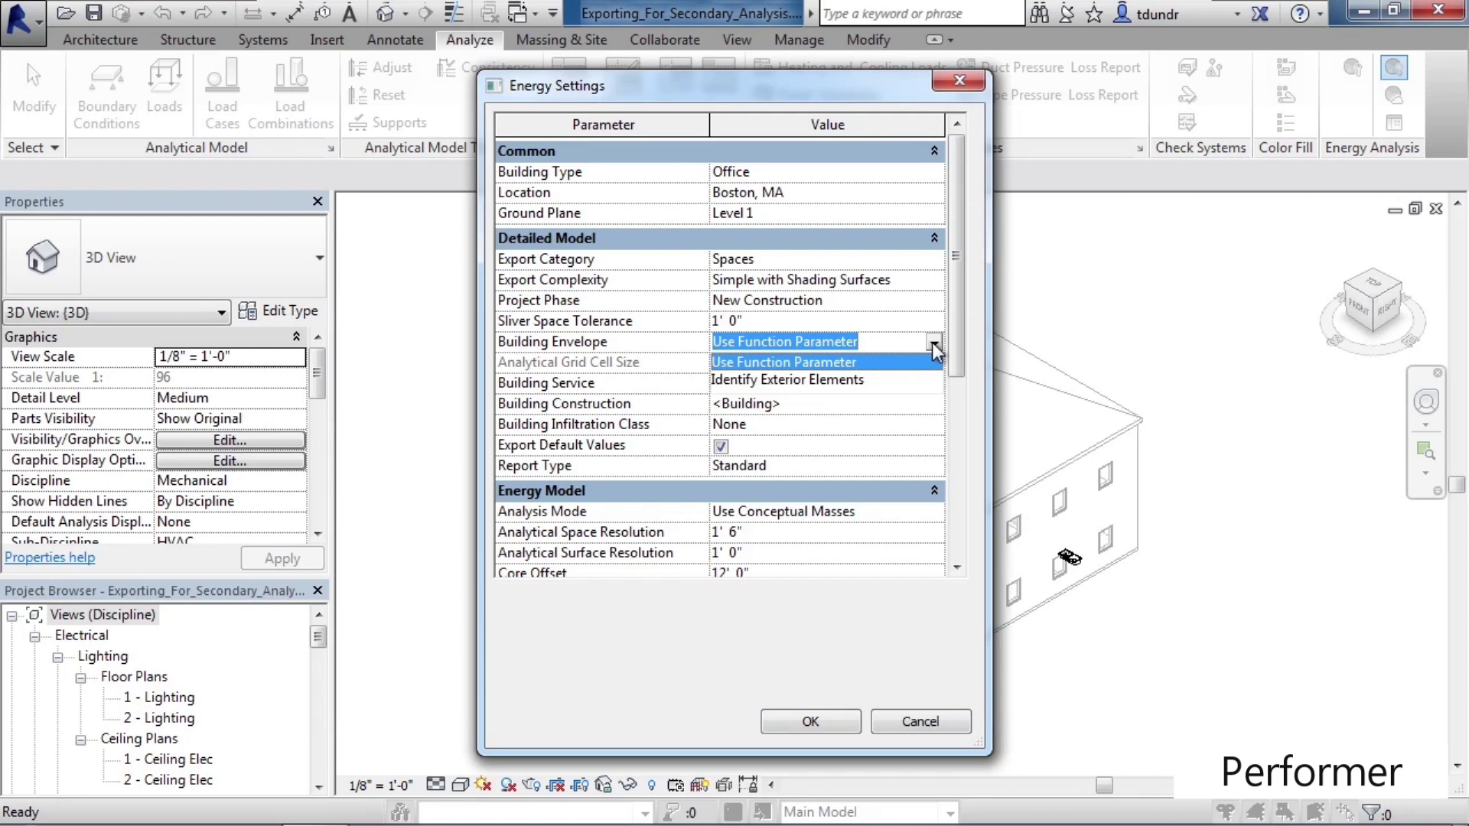
pyautogui.click(931, 342)
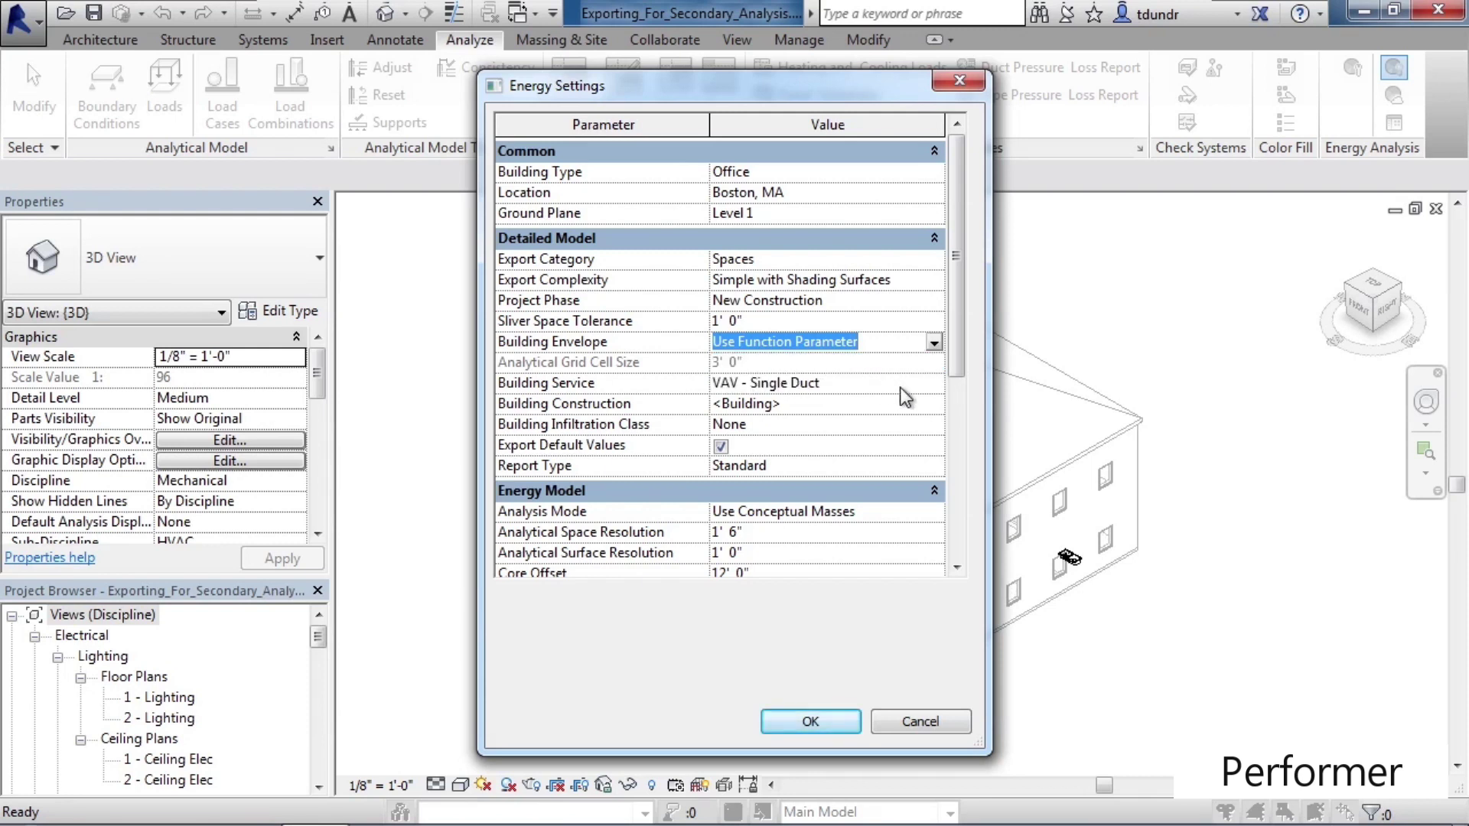
pyautogui.click(924, 384)
pyautogui.click(933, 384)
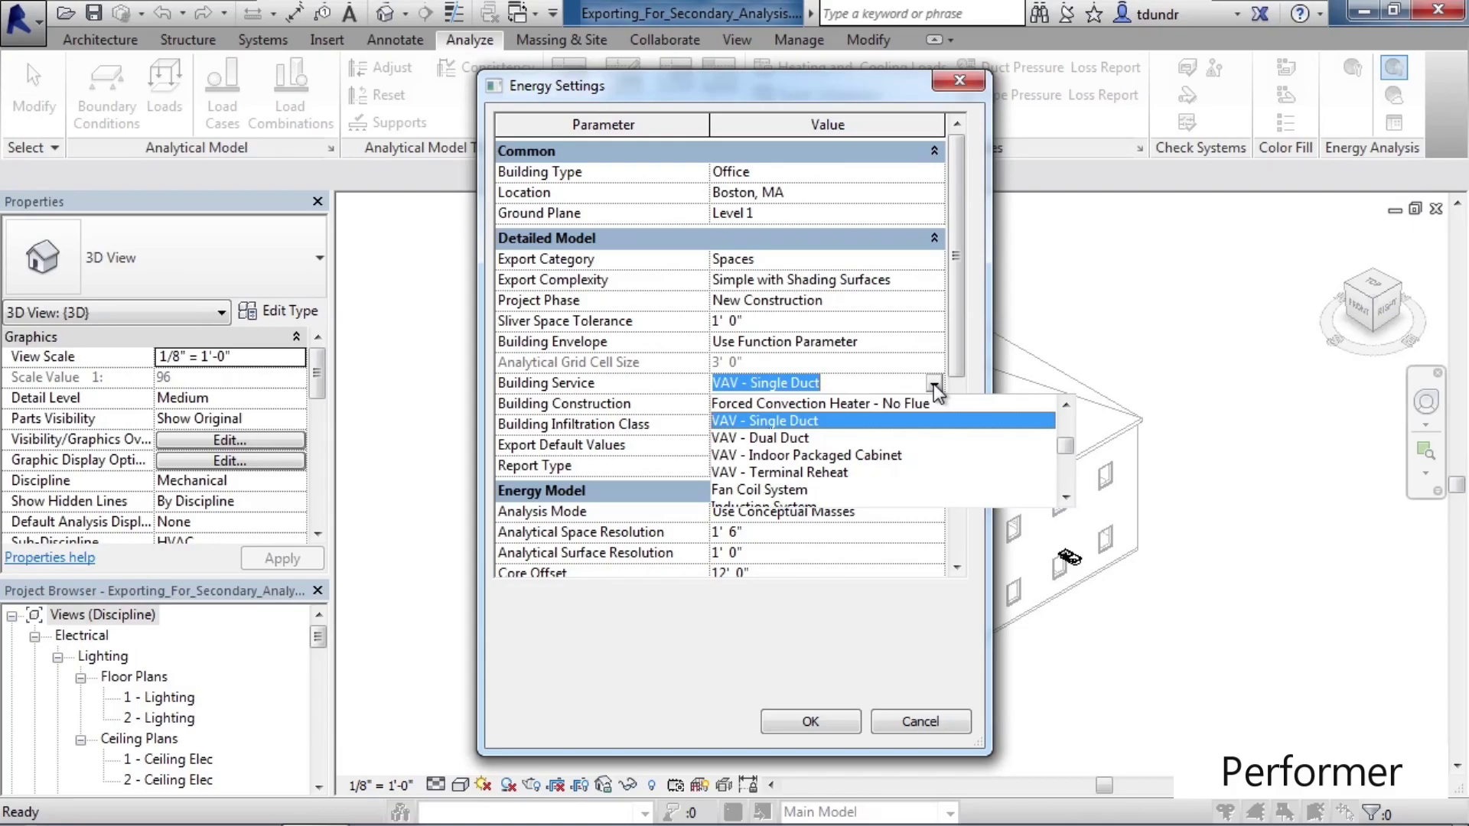
pyautogui.click(933, 383)
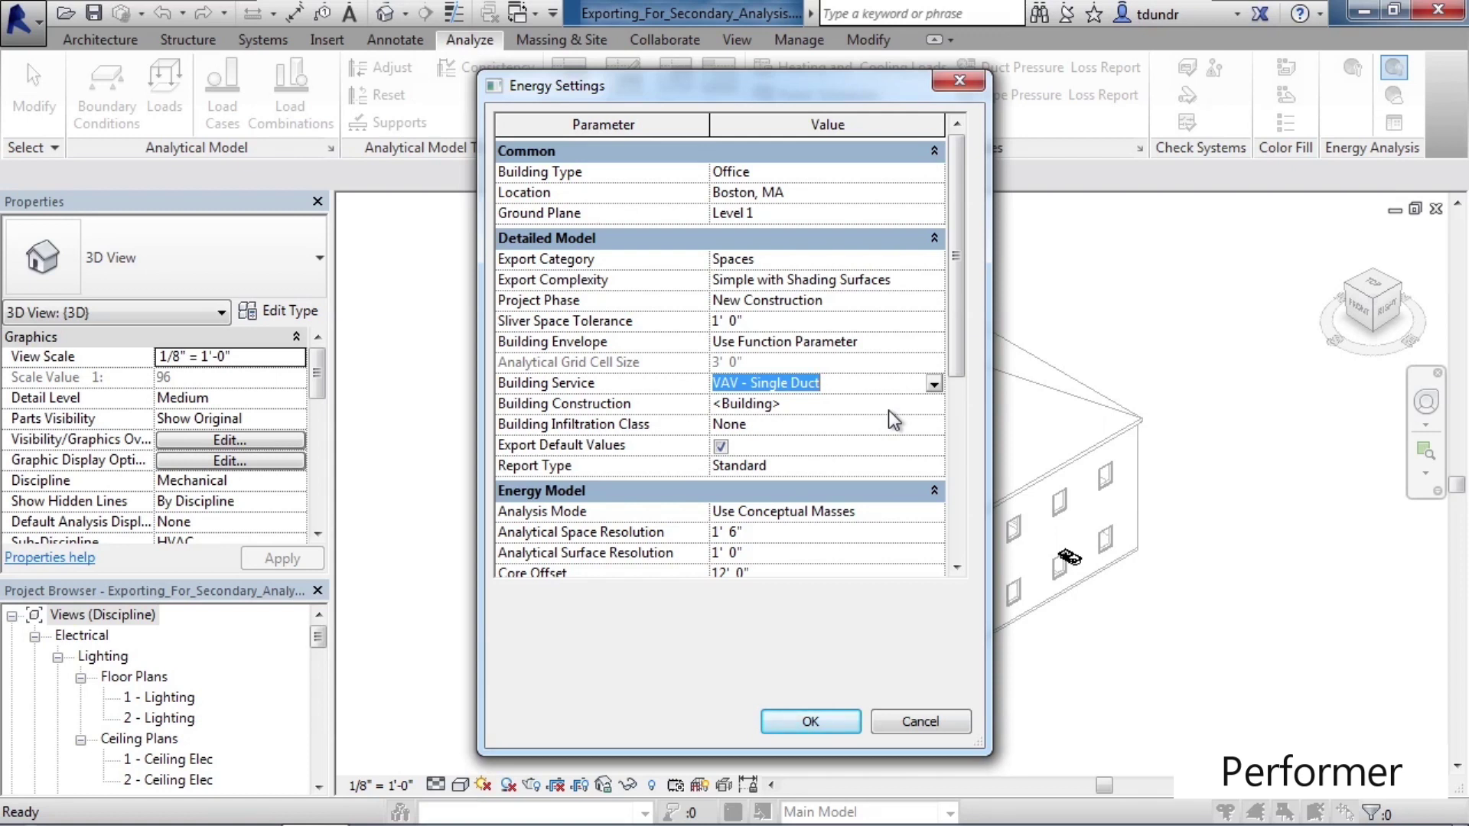
# - Examine the report type and the energy model's analysis mode options, then accept the energy settings
pyautogui.click(888, 464)
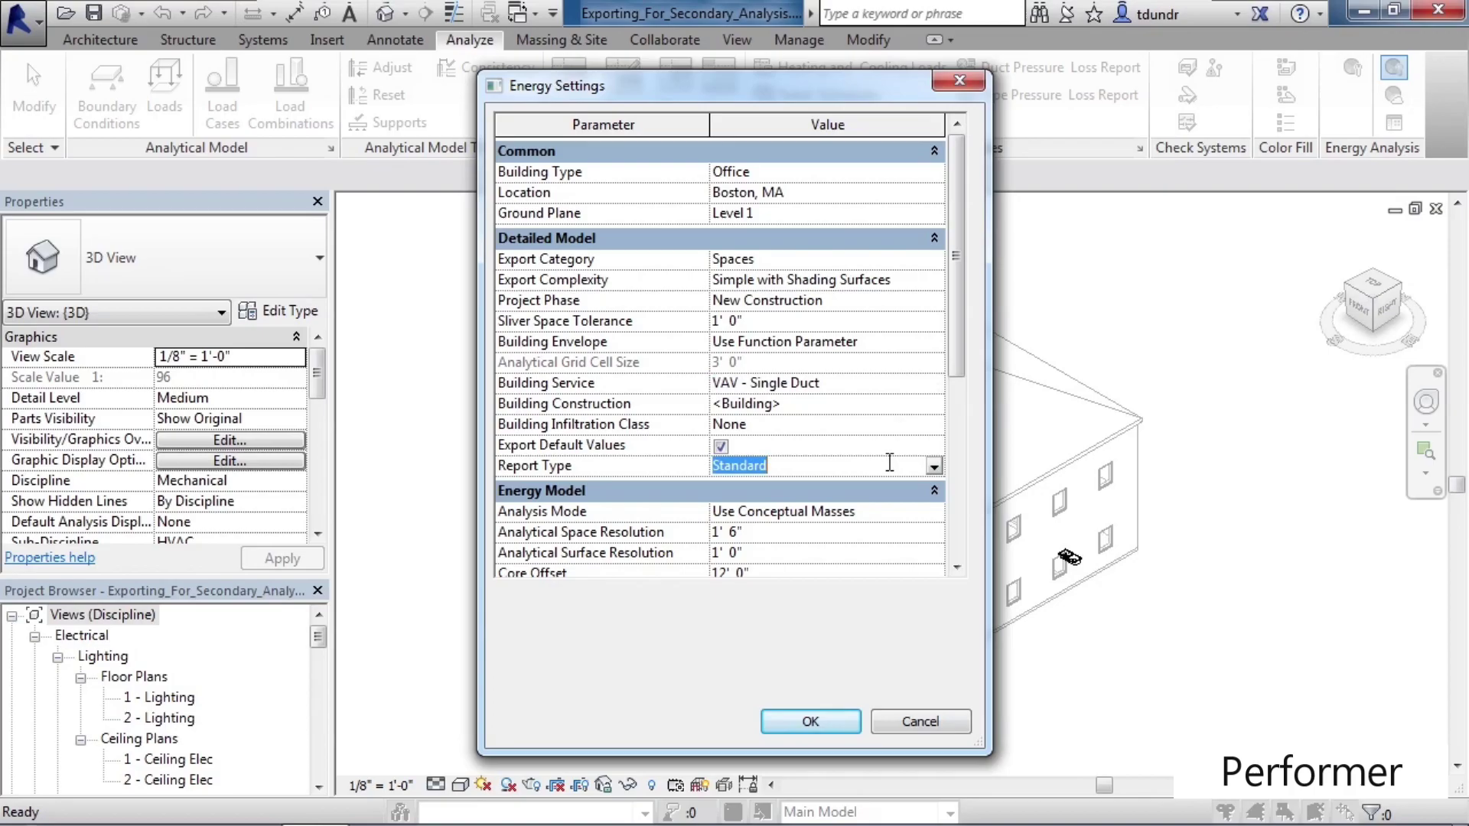
pyautogui.click(934, 466)
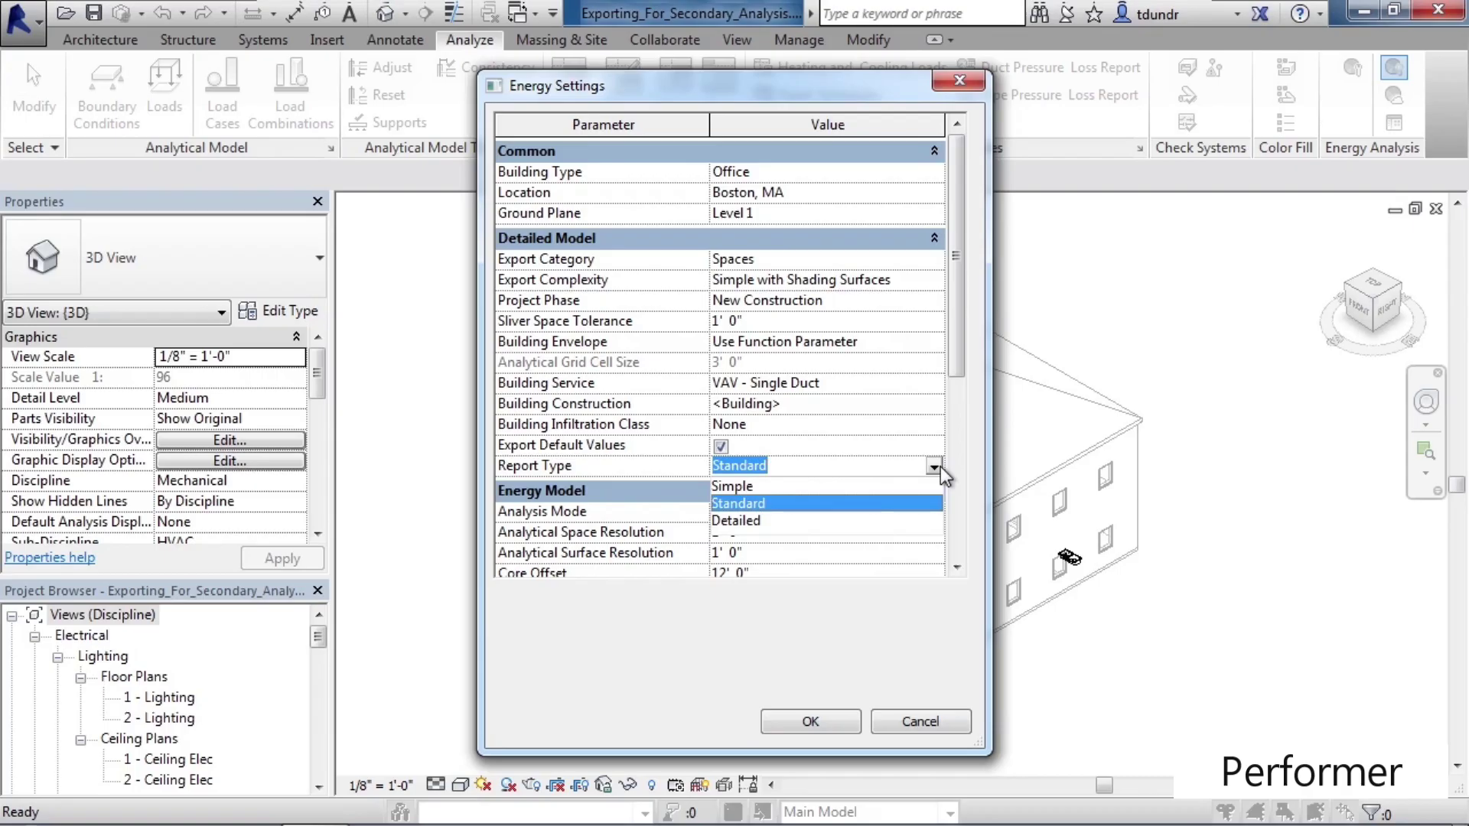
pyautogui.click(940, 467)
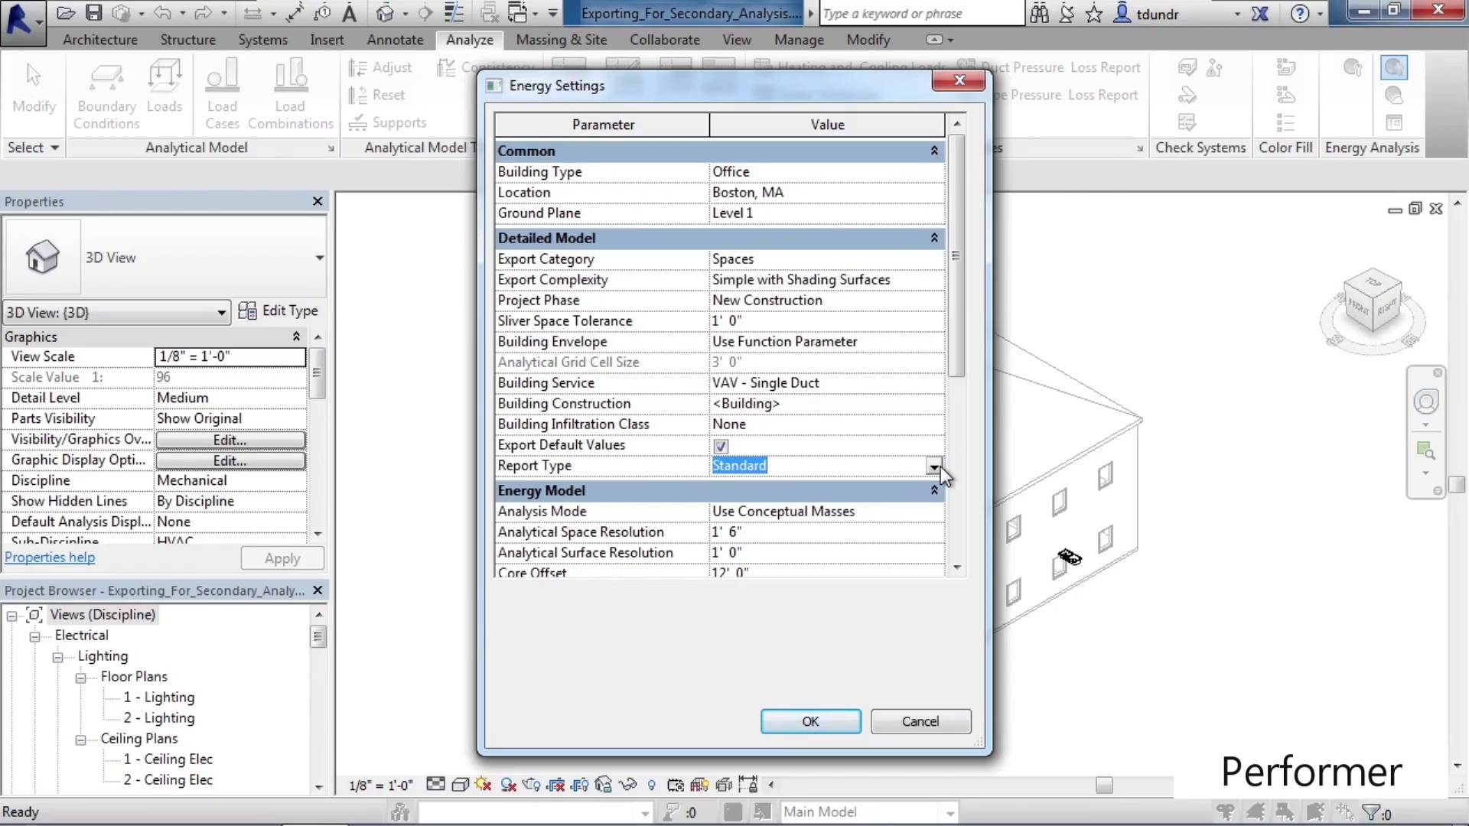
pyautogui.moveTo(959, 318); pyautogui.dragTo(967, 397)
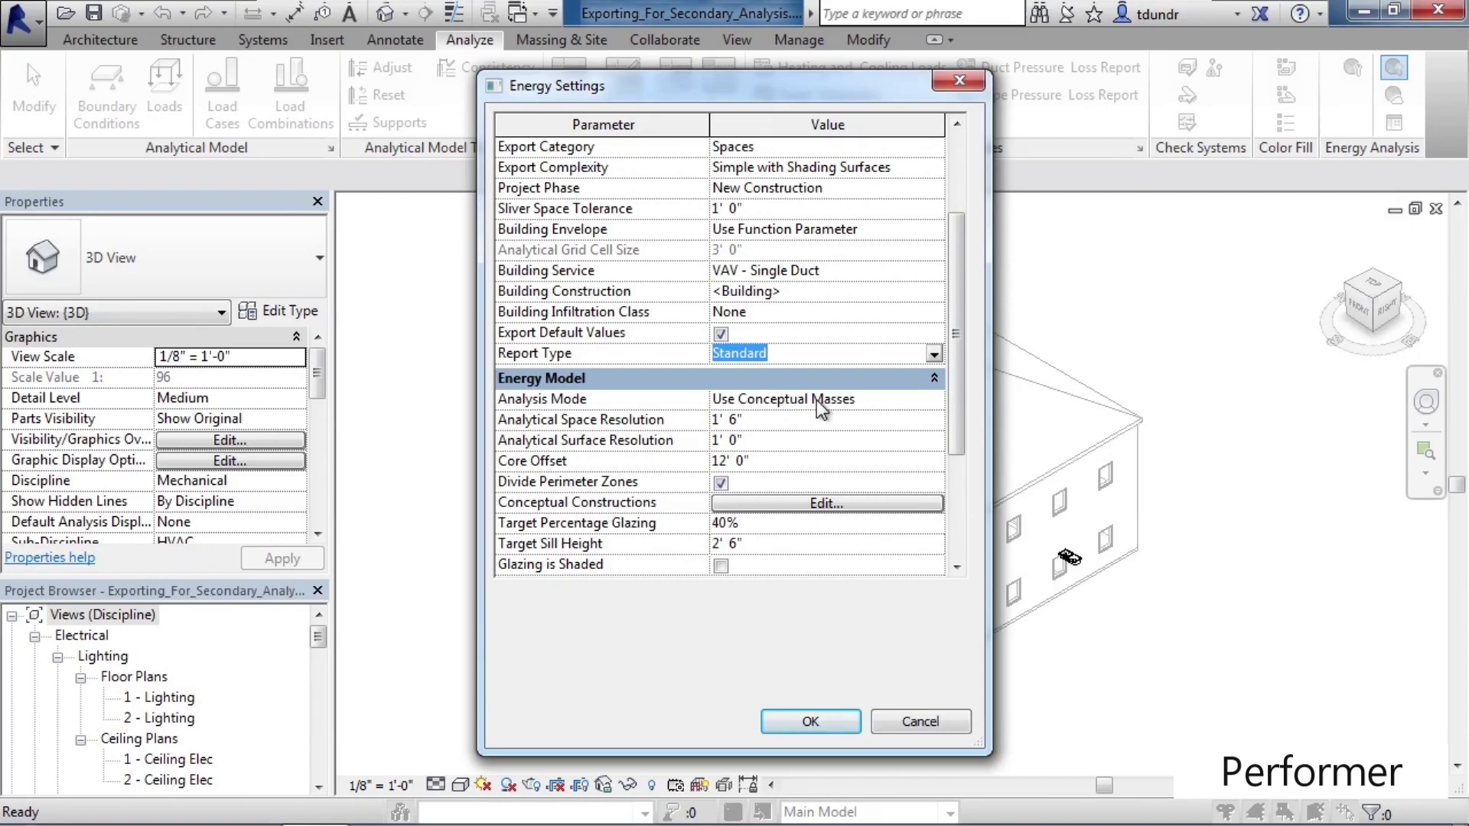
pyautogui.click(816, 401)
pyautogui.click(934, 399)
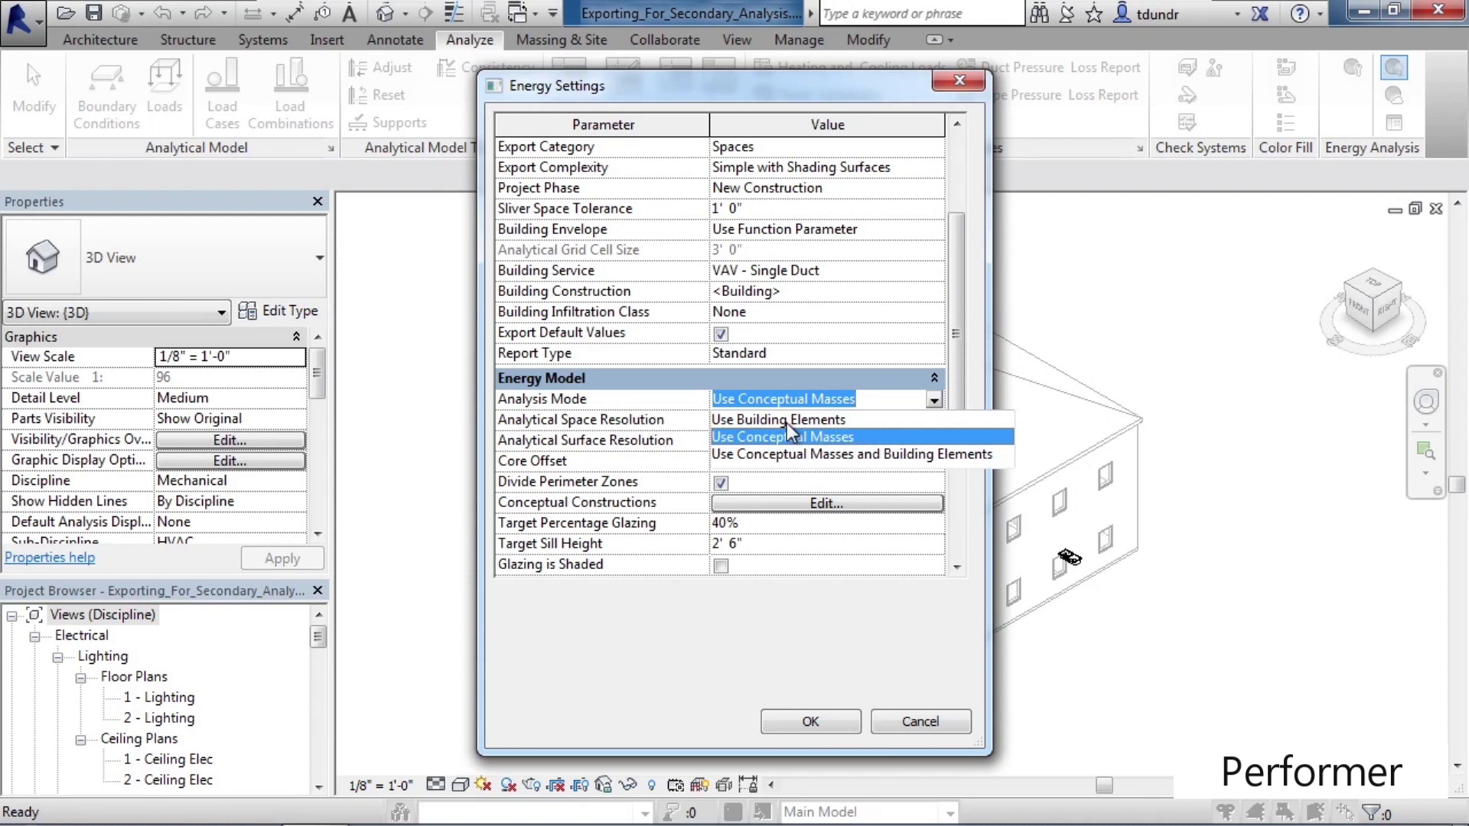
pyautogui.click(811, 387)
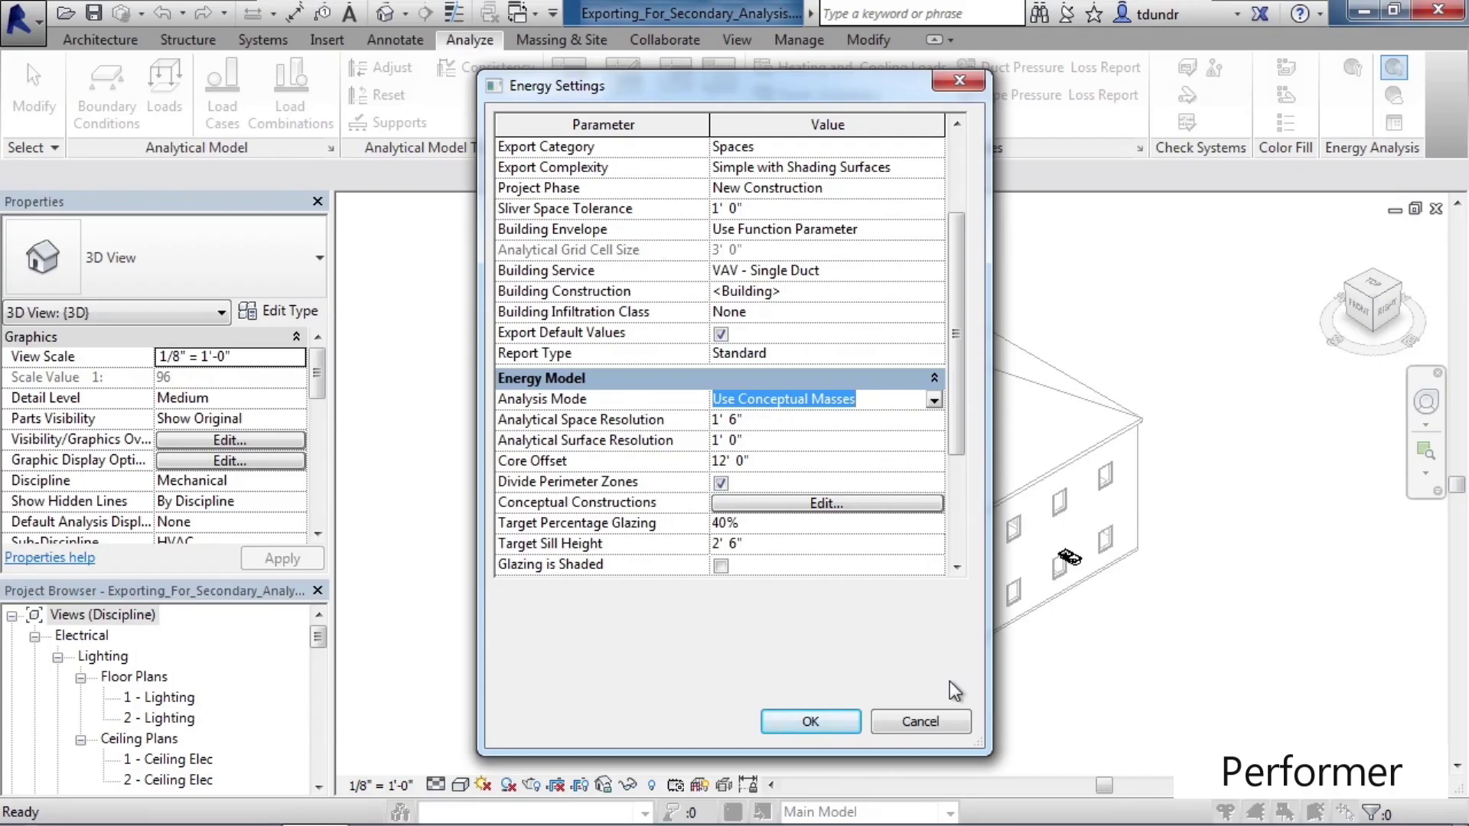
pyautogui.click(832, 731)
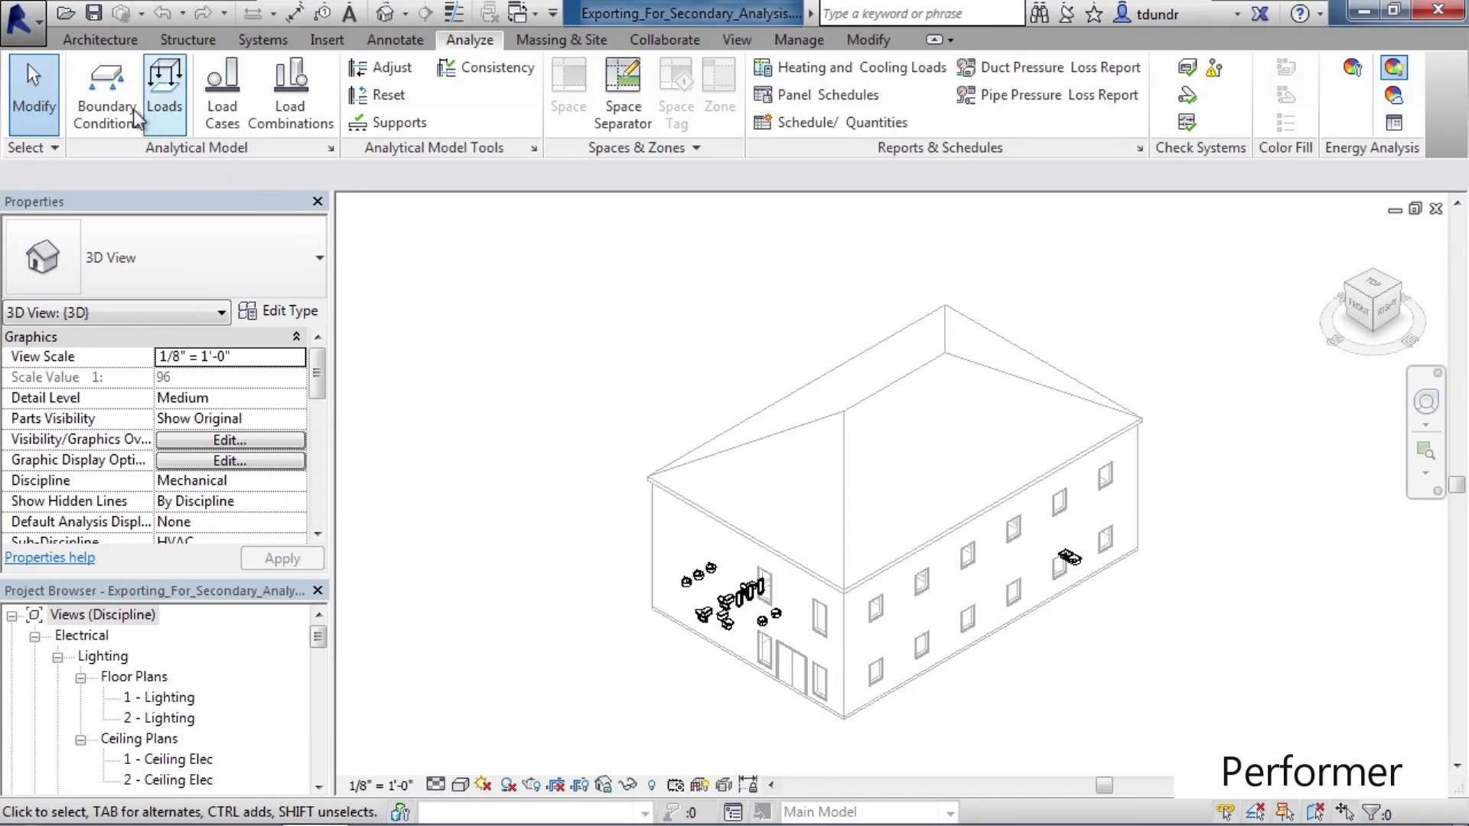
# - Start a gbXML export of the project to view its general export settings
pyautogui.click(29, 37)
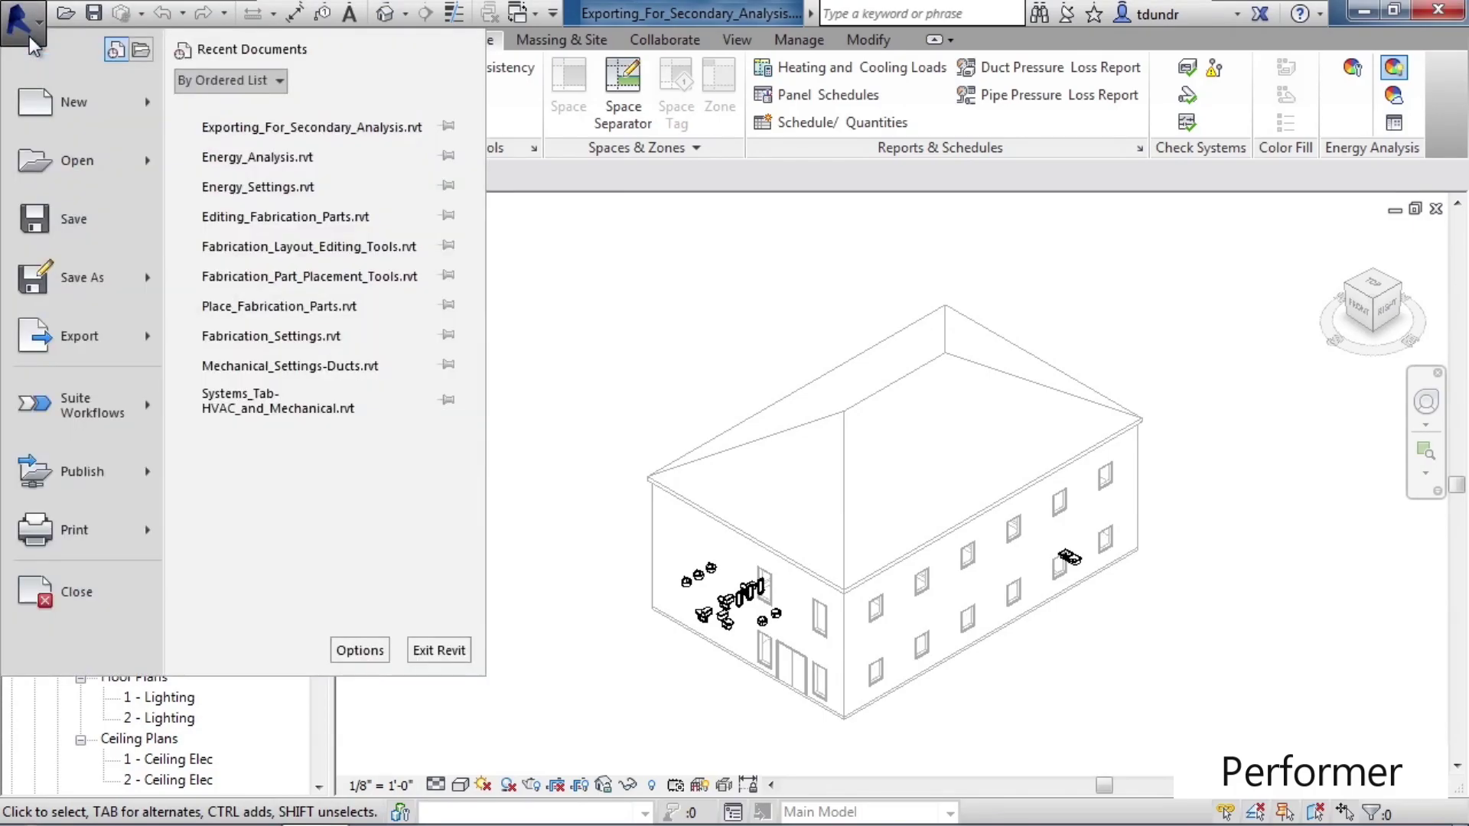
pyautogui.click(79, 350)
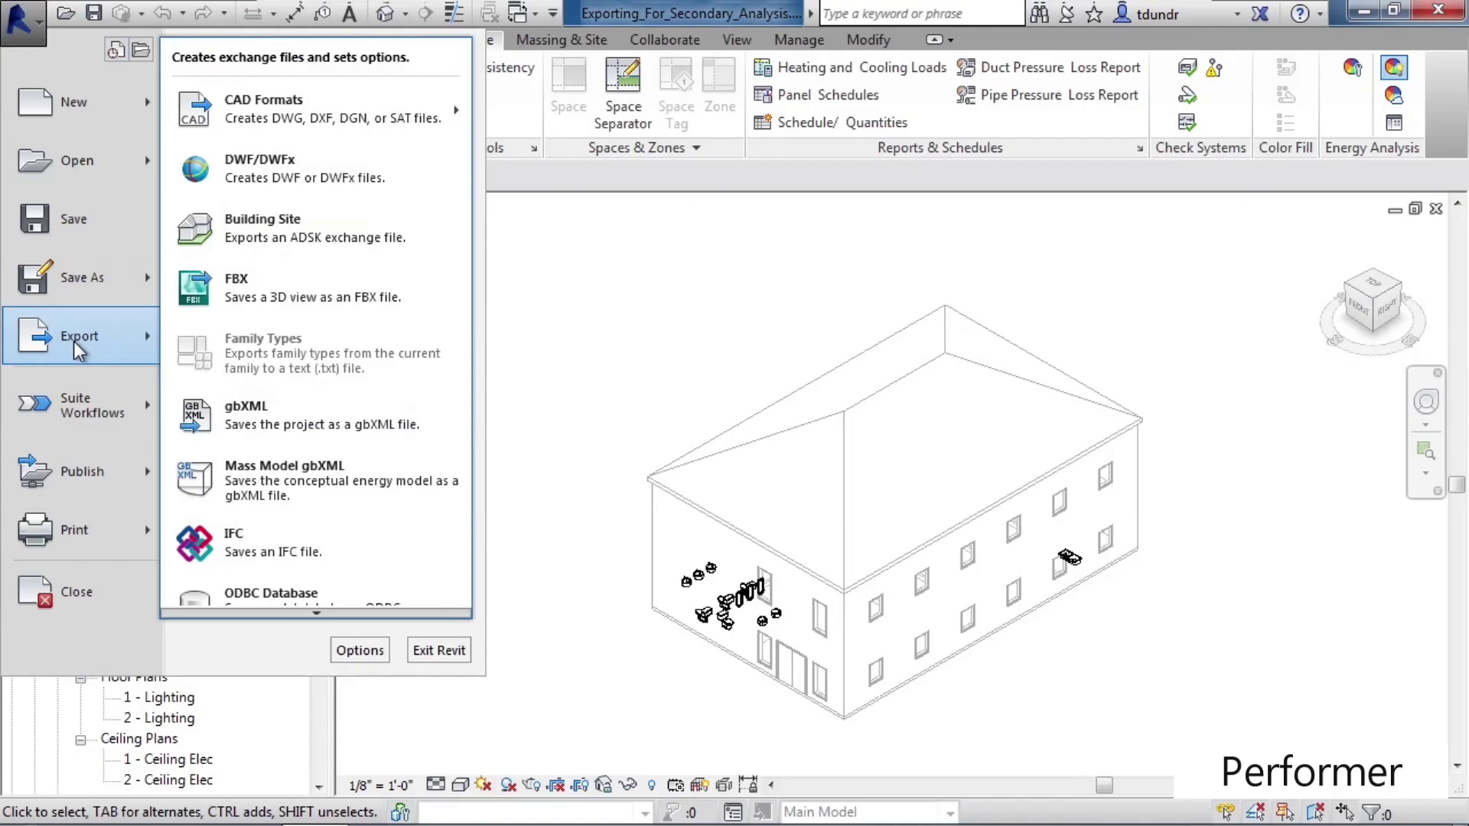
pyautogui.click(296, 409)
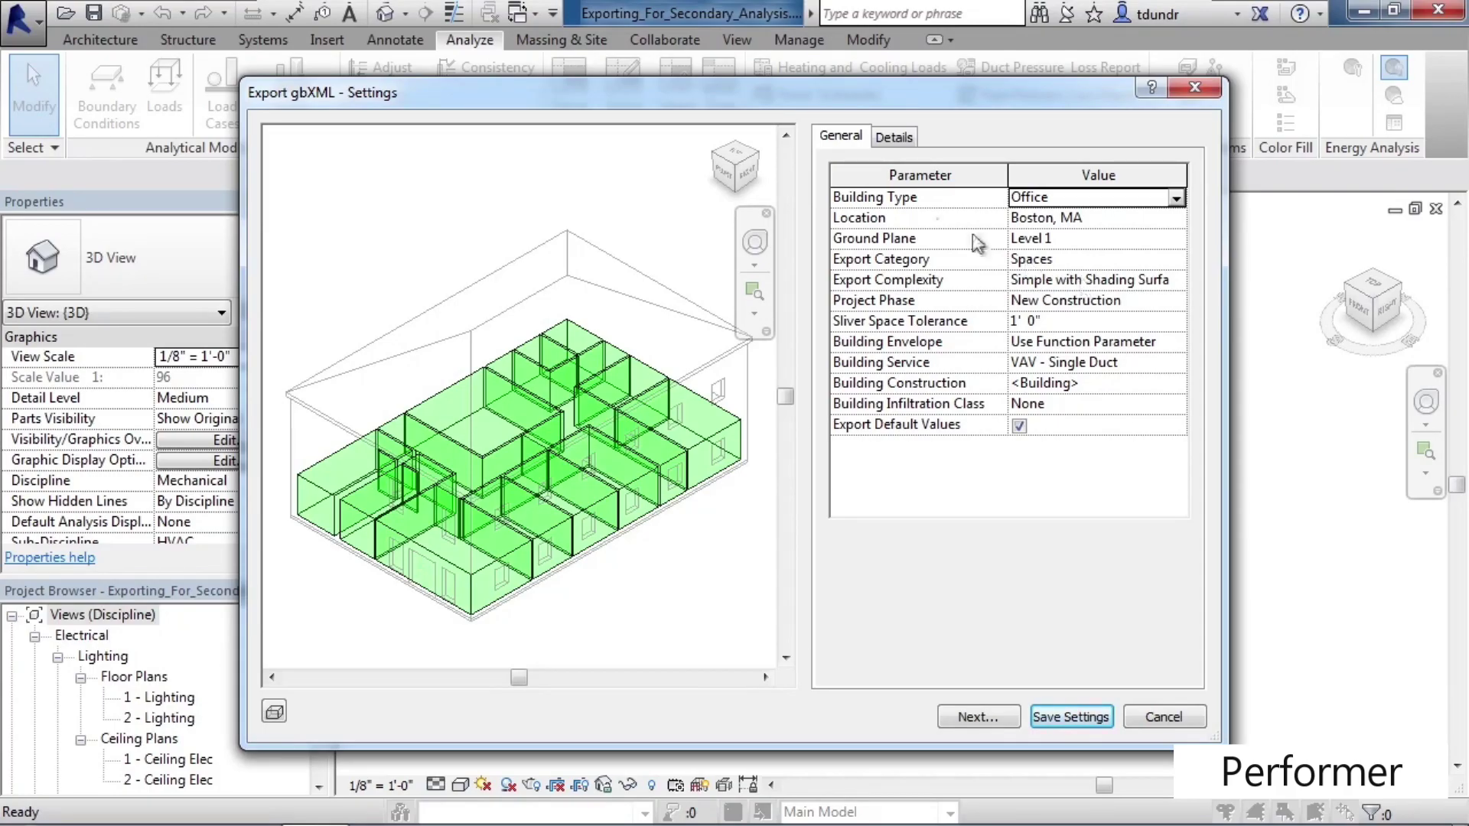
# - Inspect zone 1 and the warning for space 102 OFFICE1 in the export details, then return to the general settings
pyautogui.click(892, 138)
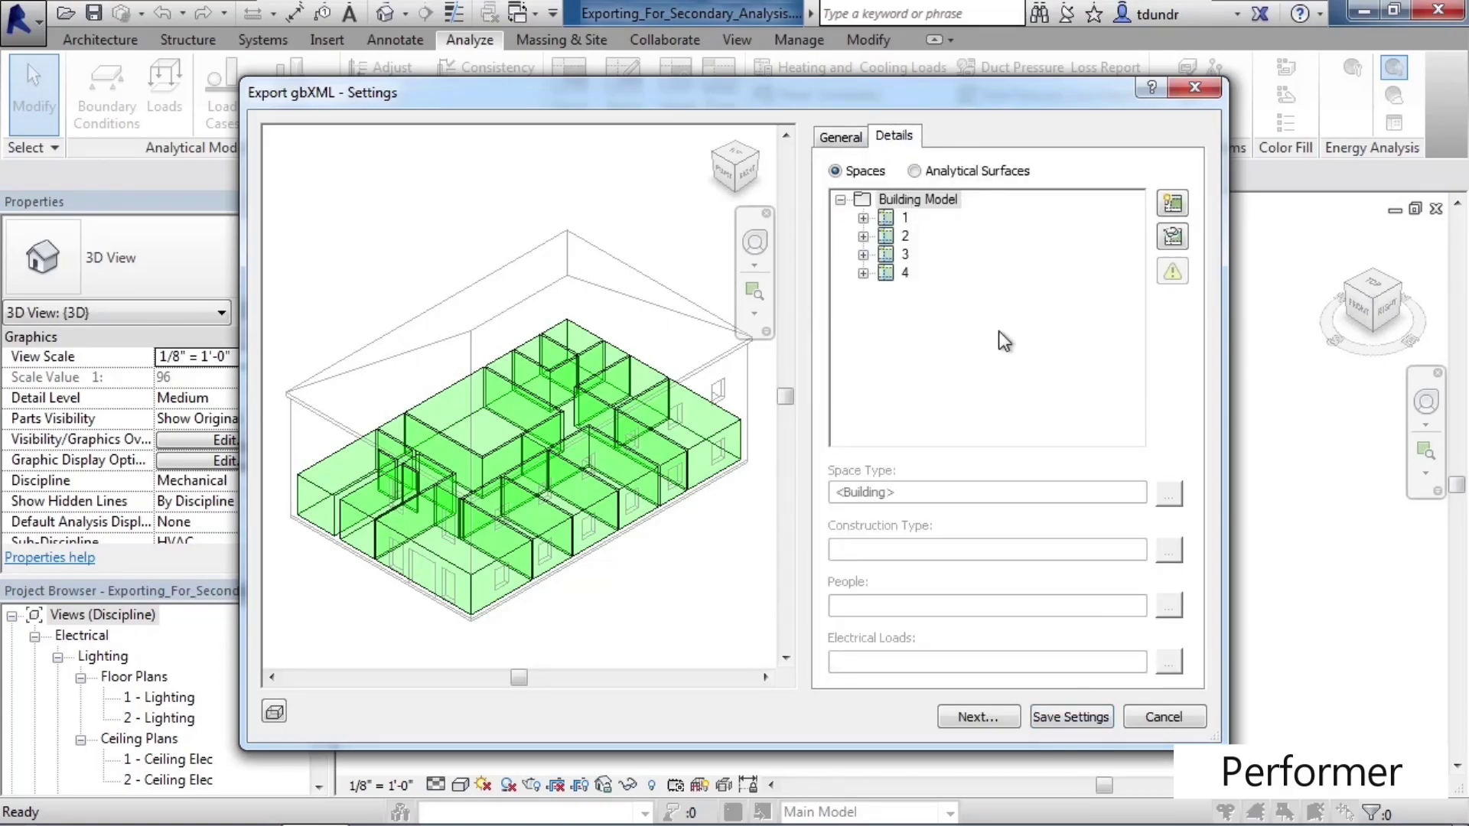
pyautogui.click(863, 219)
pyautogui.click(897, 219)
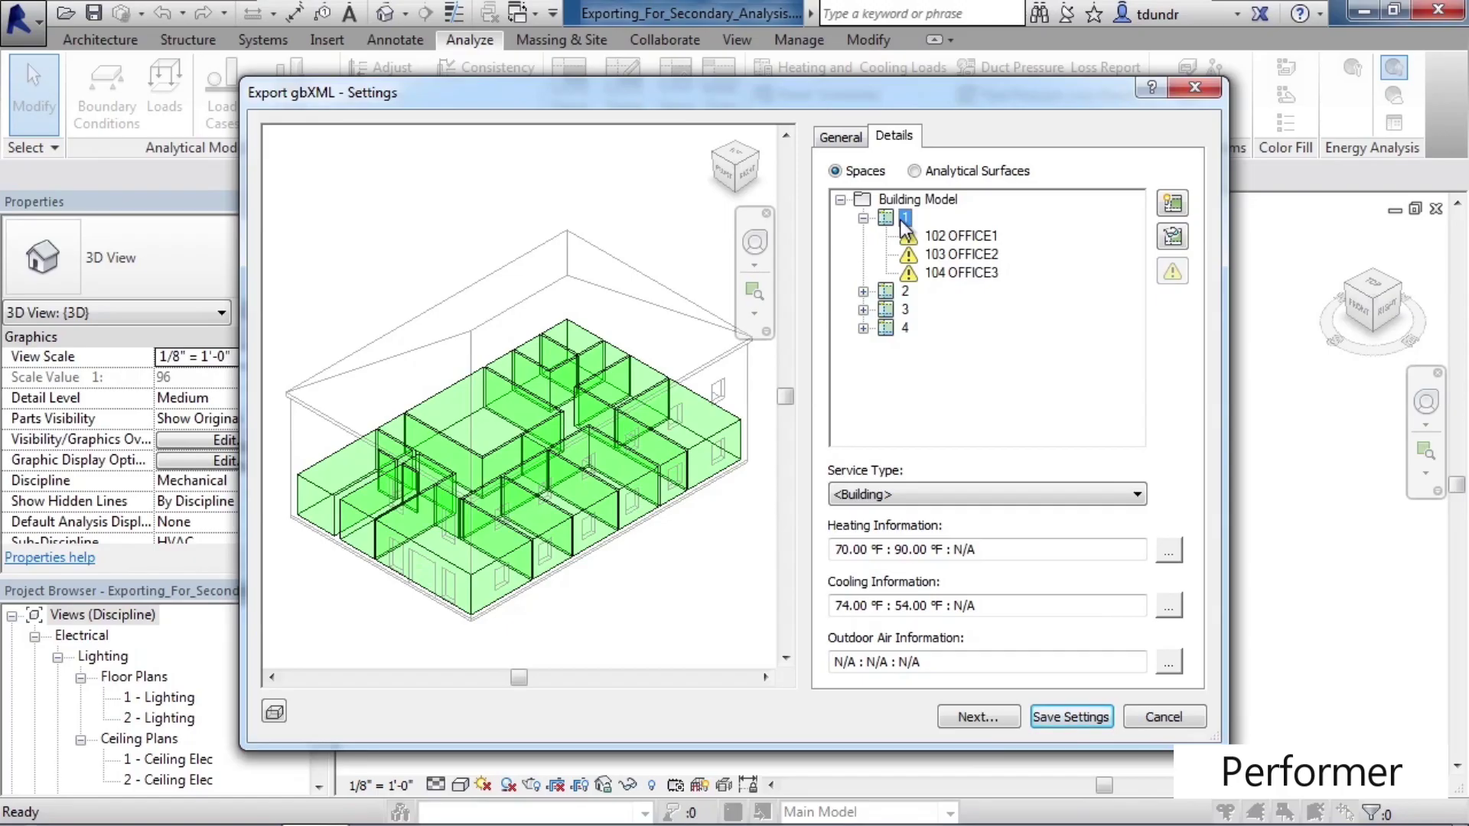
pyautogui.click(944, 238)
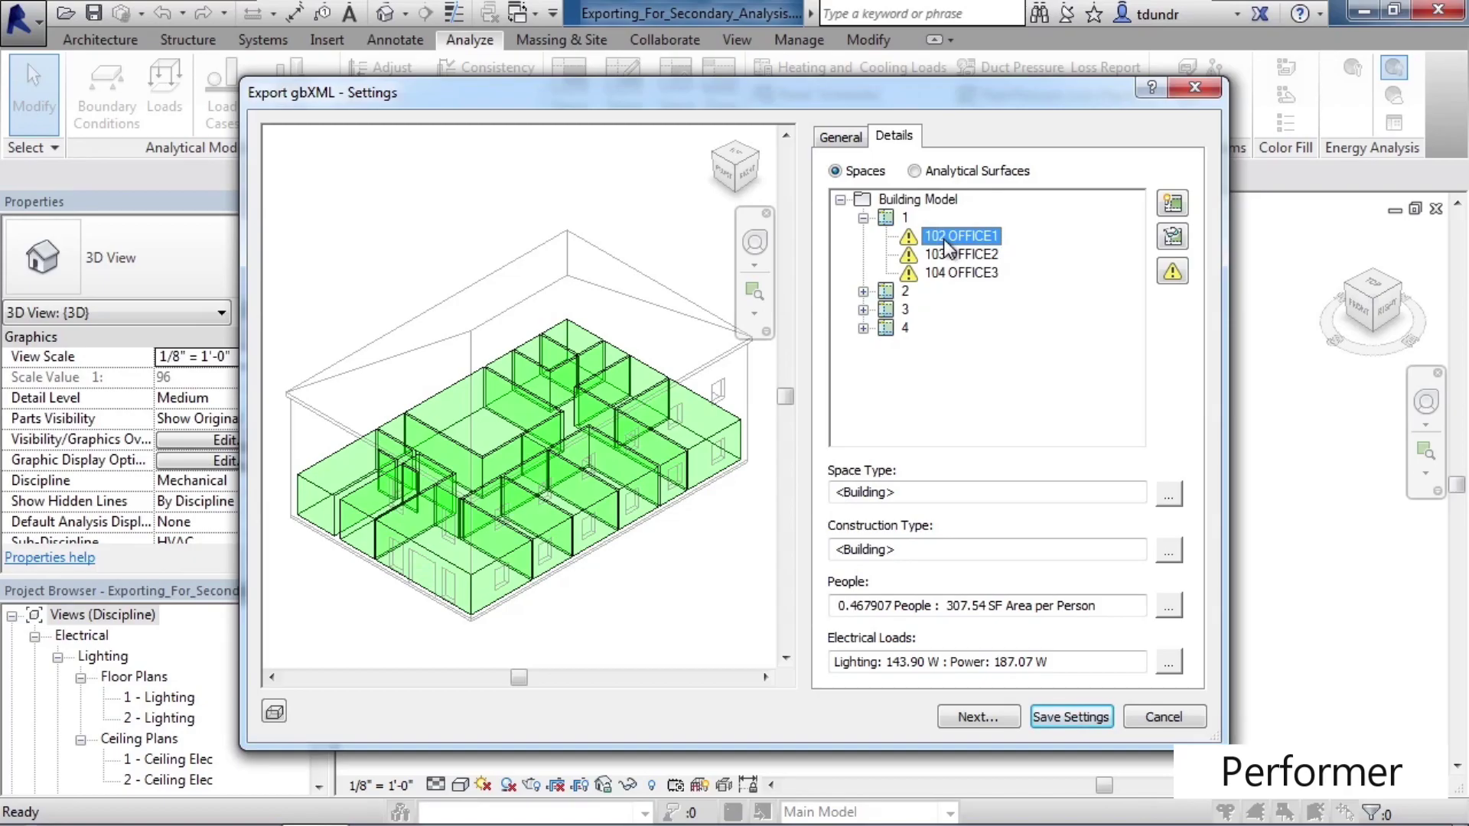
pyautogui.click(1172, 273)
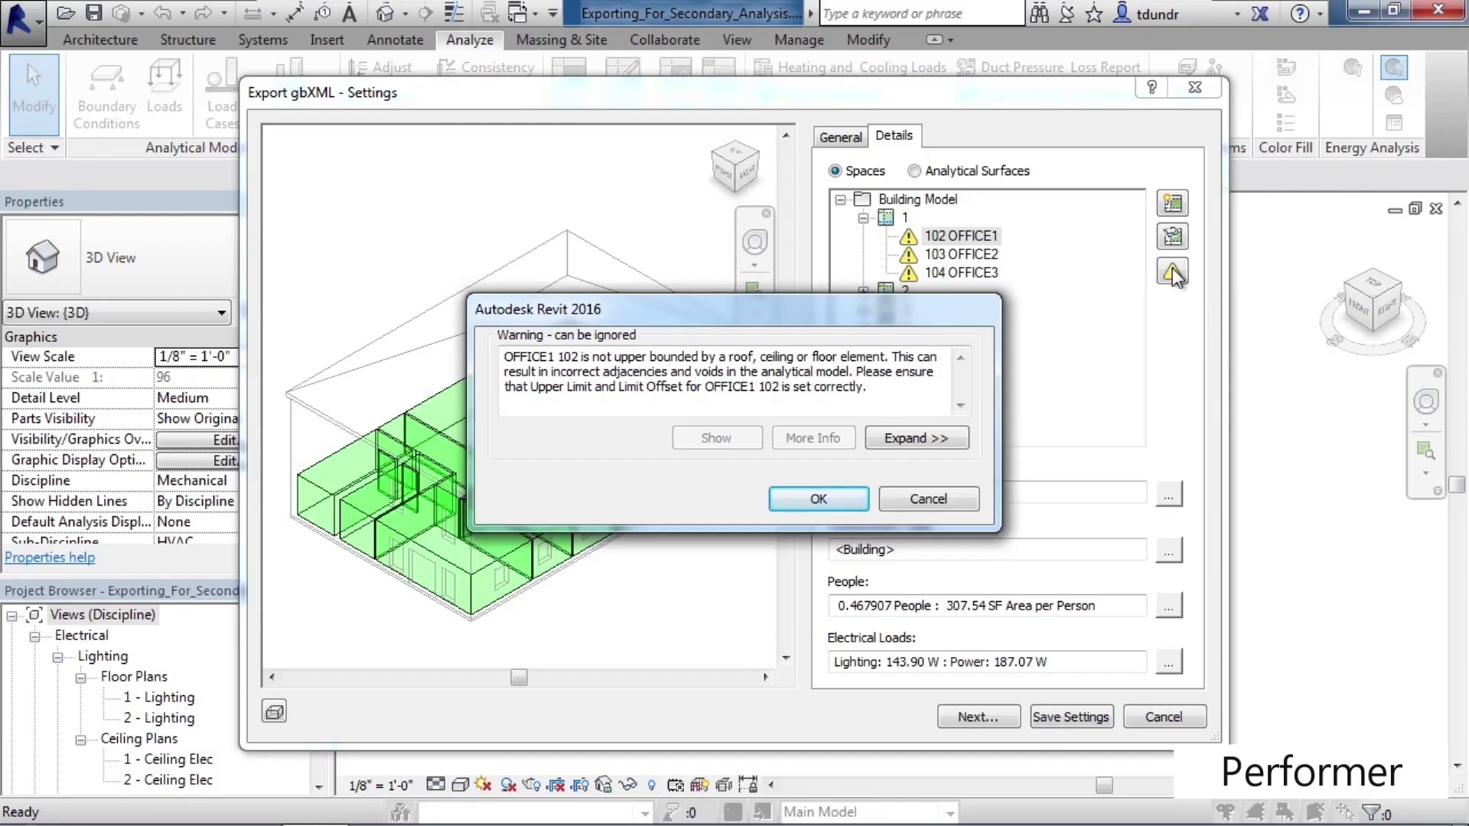
pyautogui.click(891, 505)
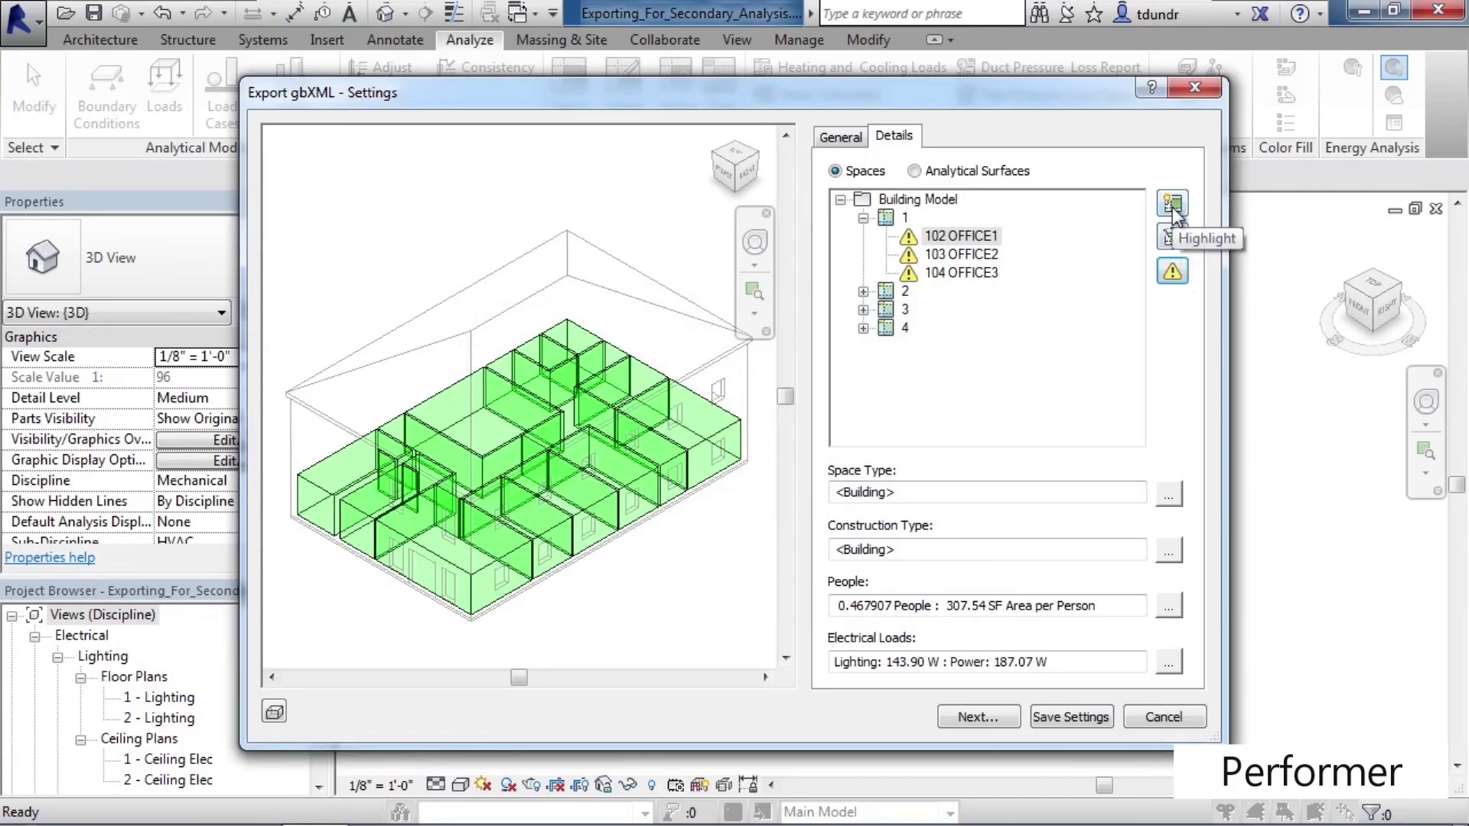
pyautogui.click(864, 219)
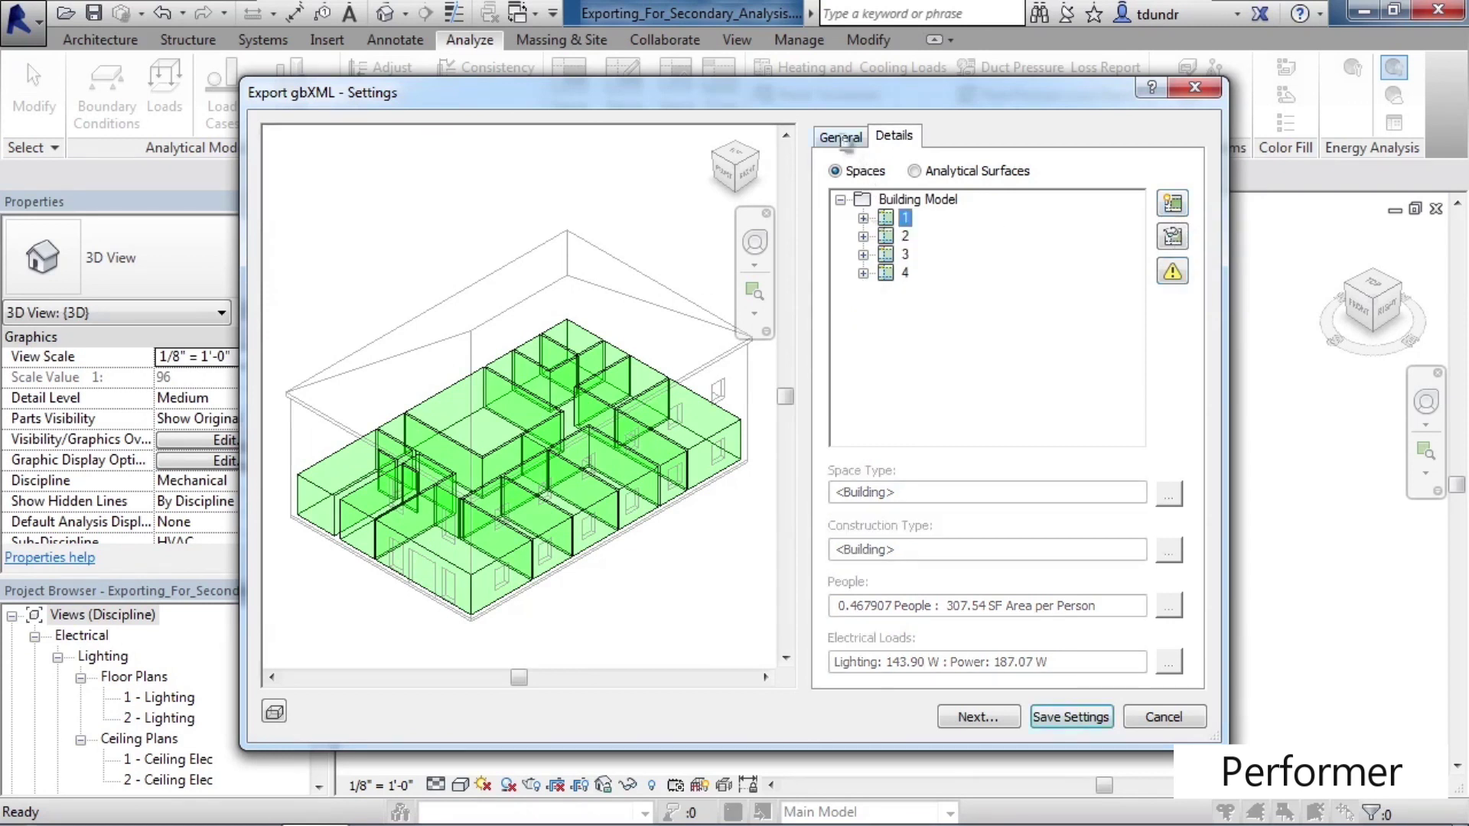
pyautogui.click(842, 140)
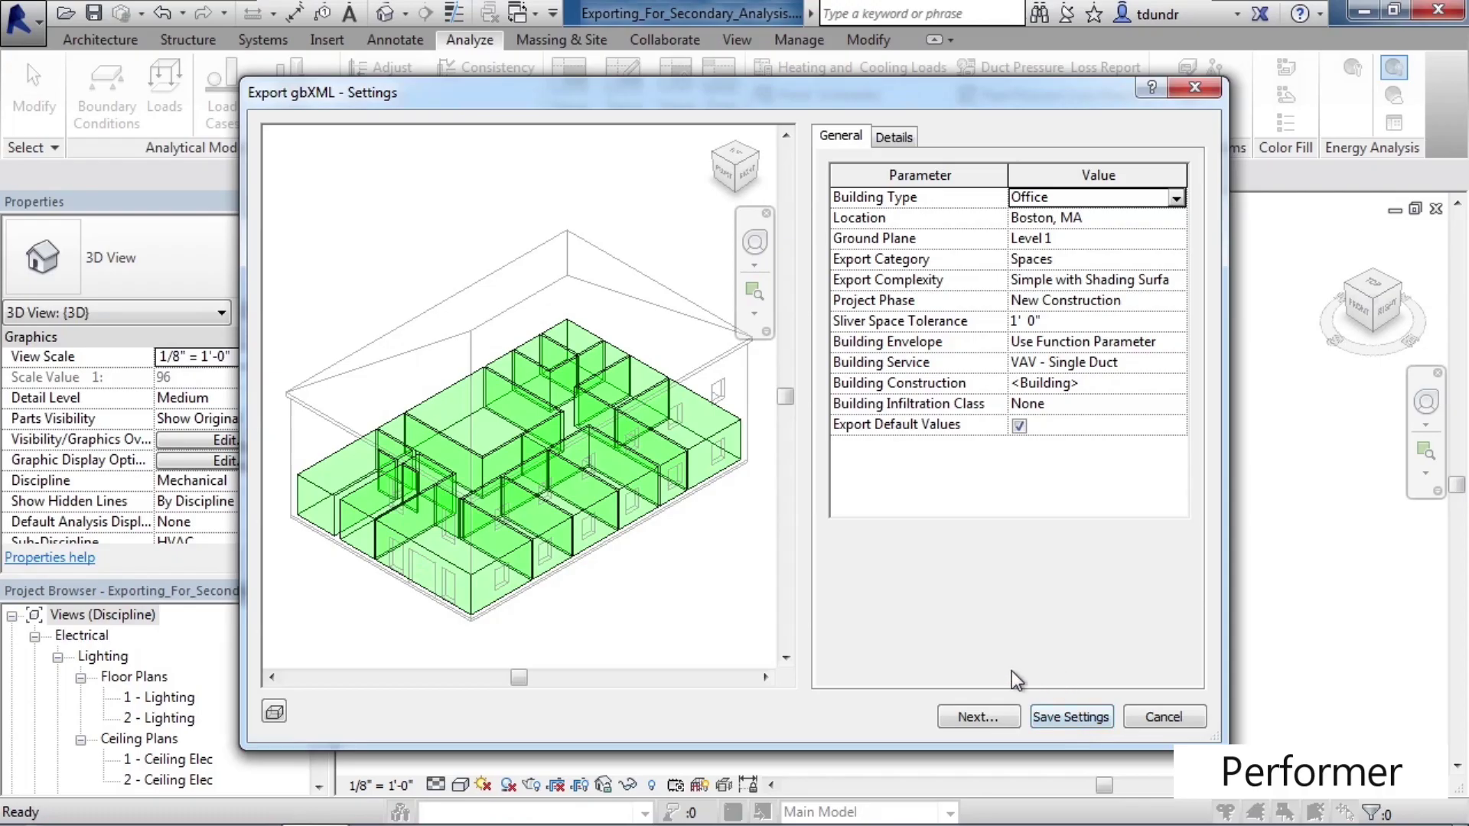
# - View the target folder, file name and XML file type options for the gbXML export, then cancel the export
pyautogui.click(980, 716)
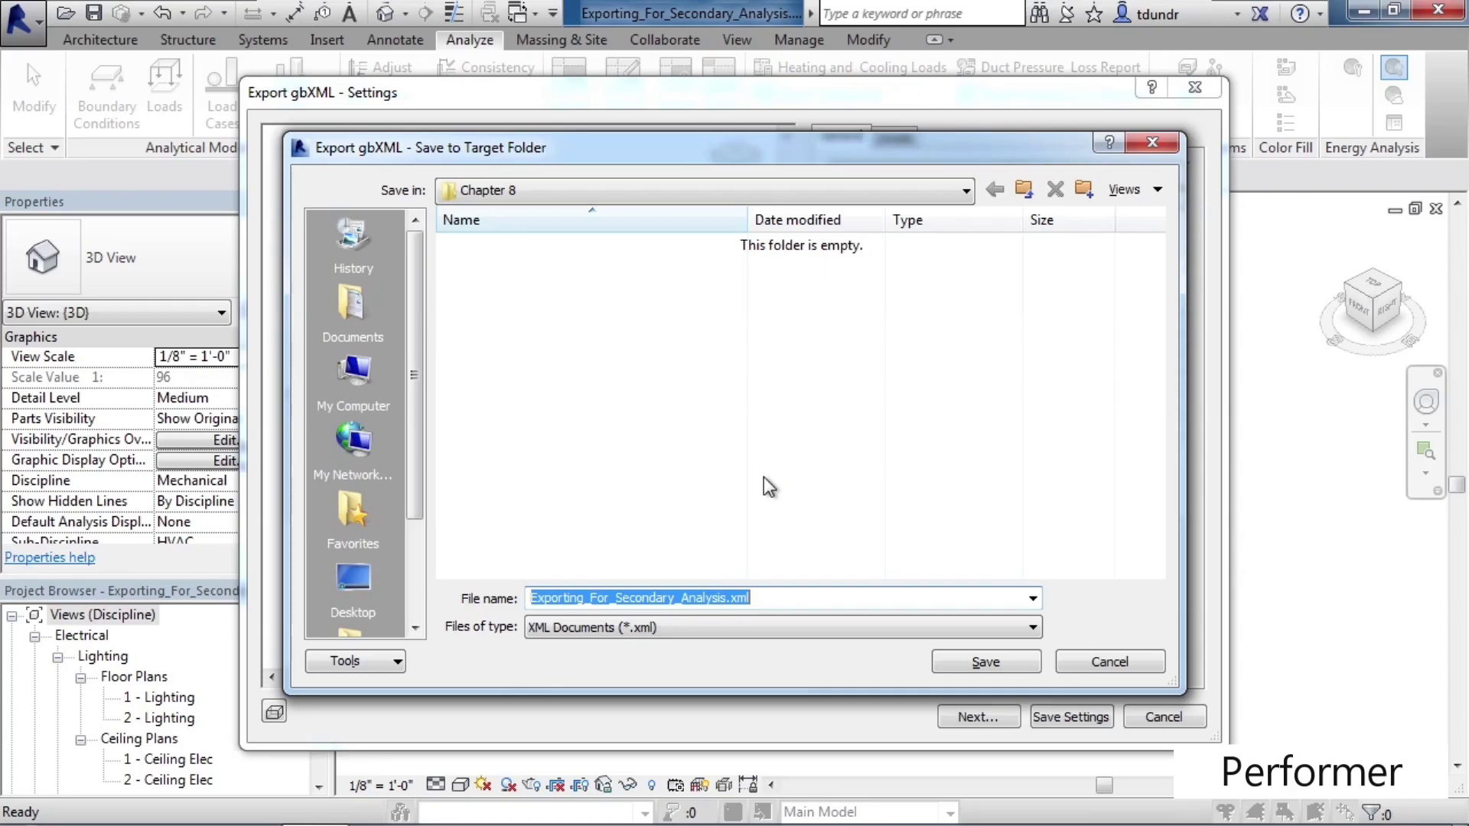
pyautogui.click(664, 634)
pyautogui.click(662, 635)
pyautogui.click(782, 599)
pyautogui.click(1111, 661)
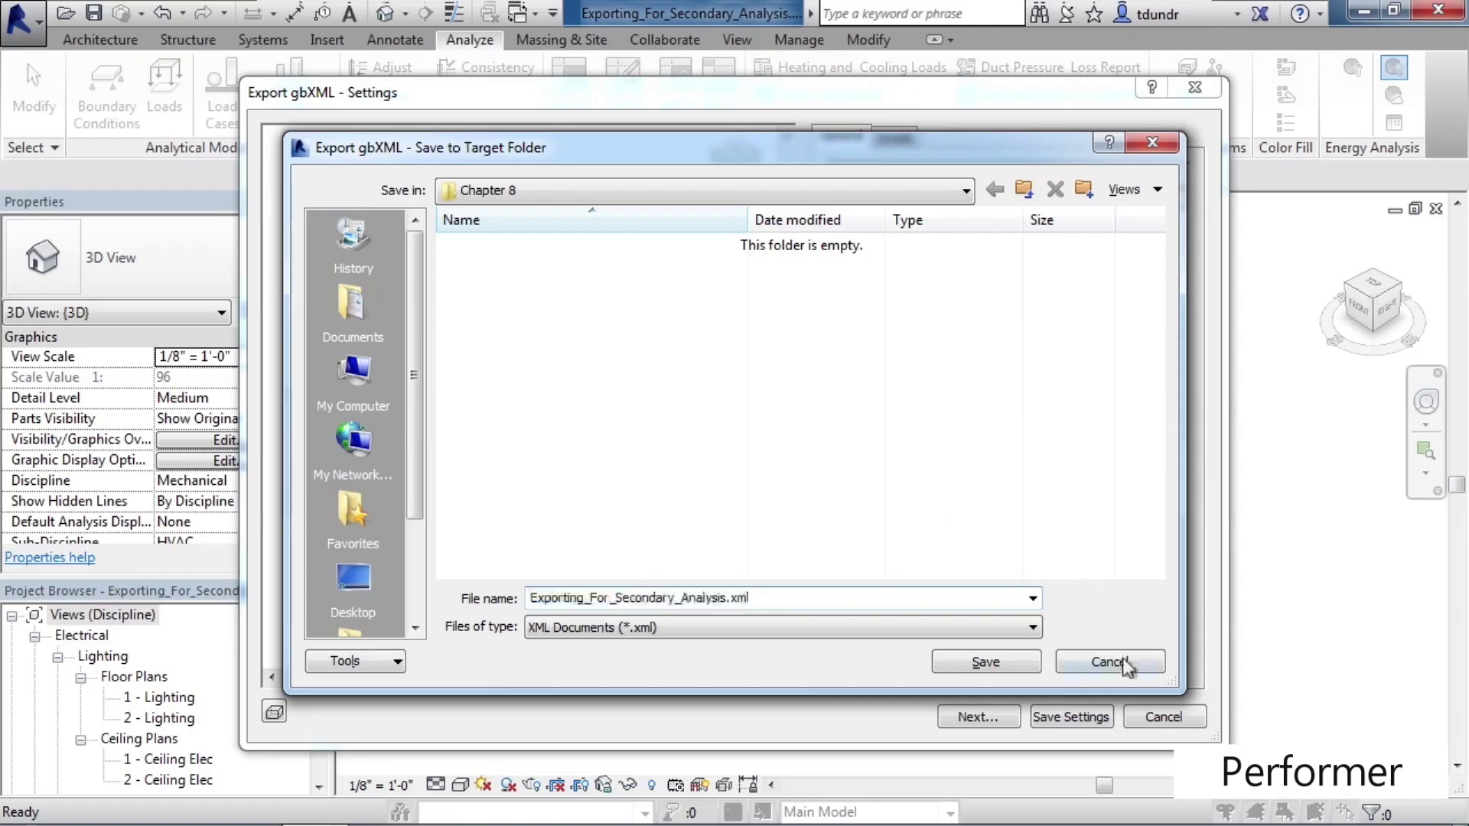
pyautogui.click(1166, 715)
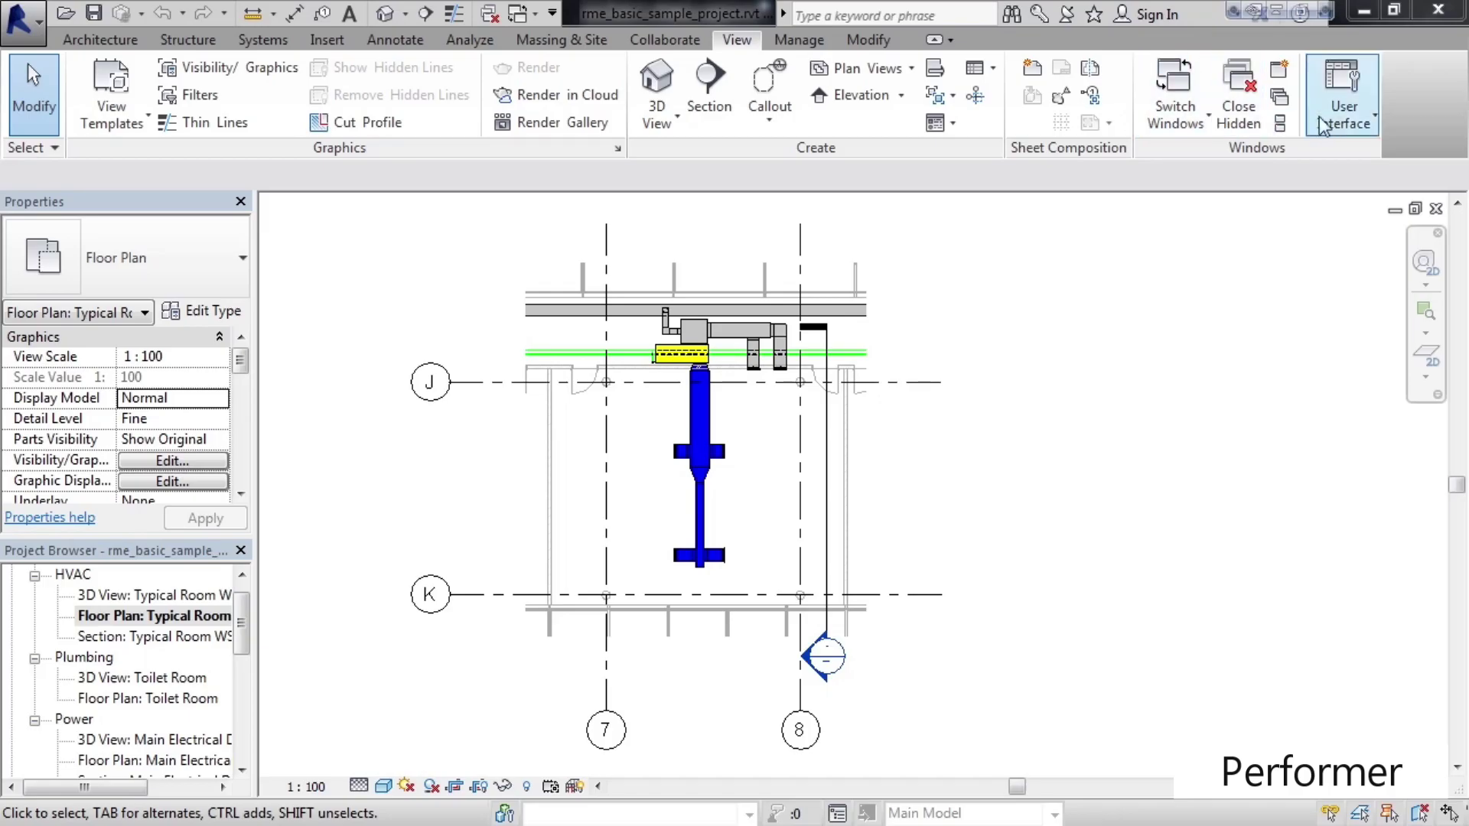
# - Display the System Browser in the rme_basic_sample_project floor plan view
pyautogui.click(1358, 126)
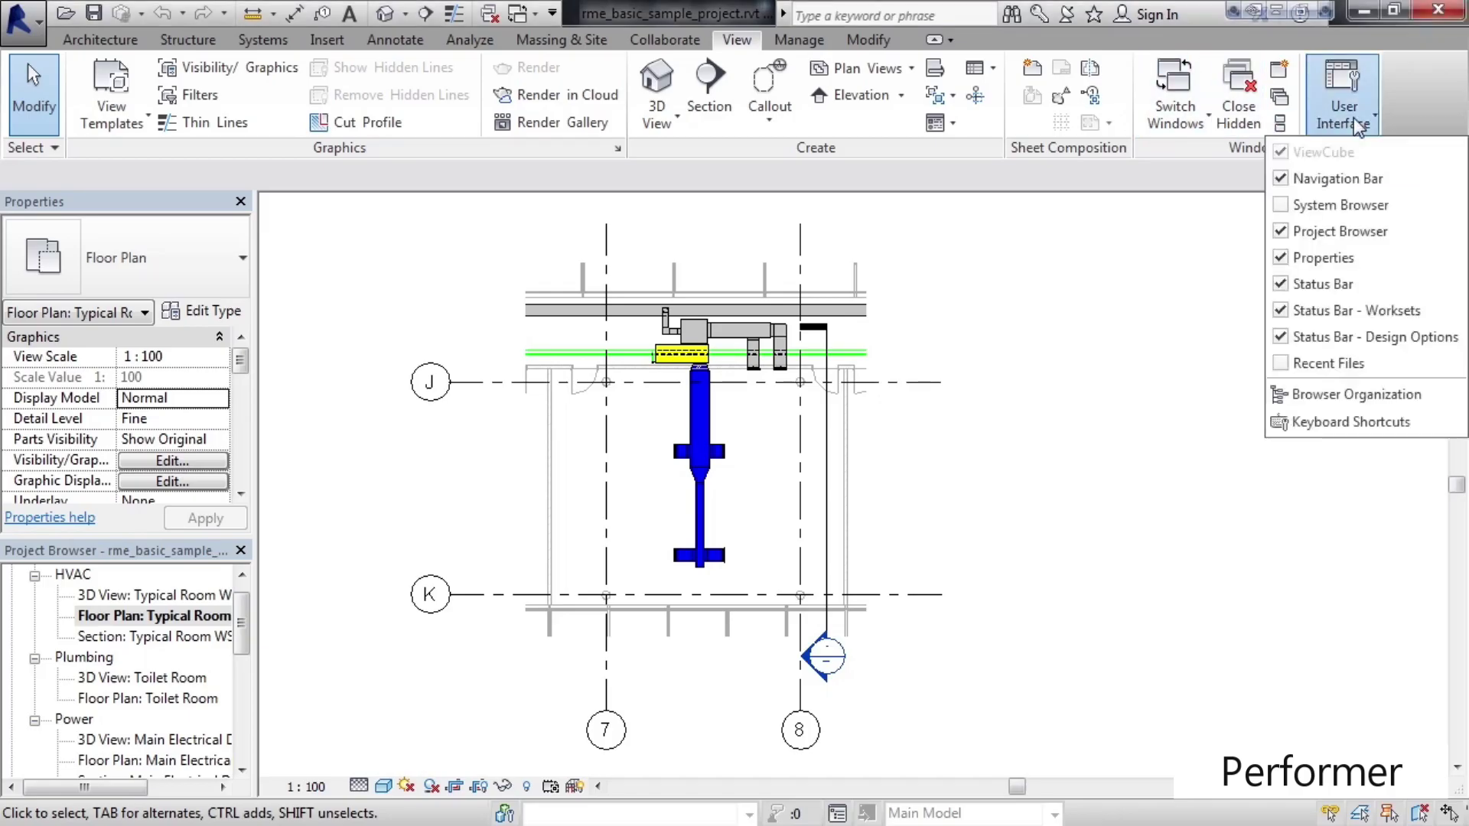
pyautogui.click(1280, 205)
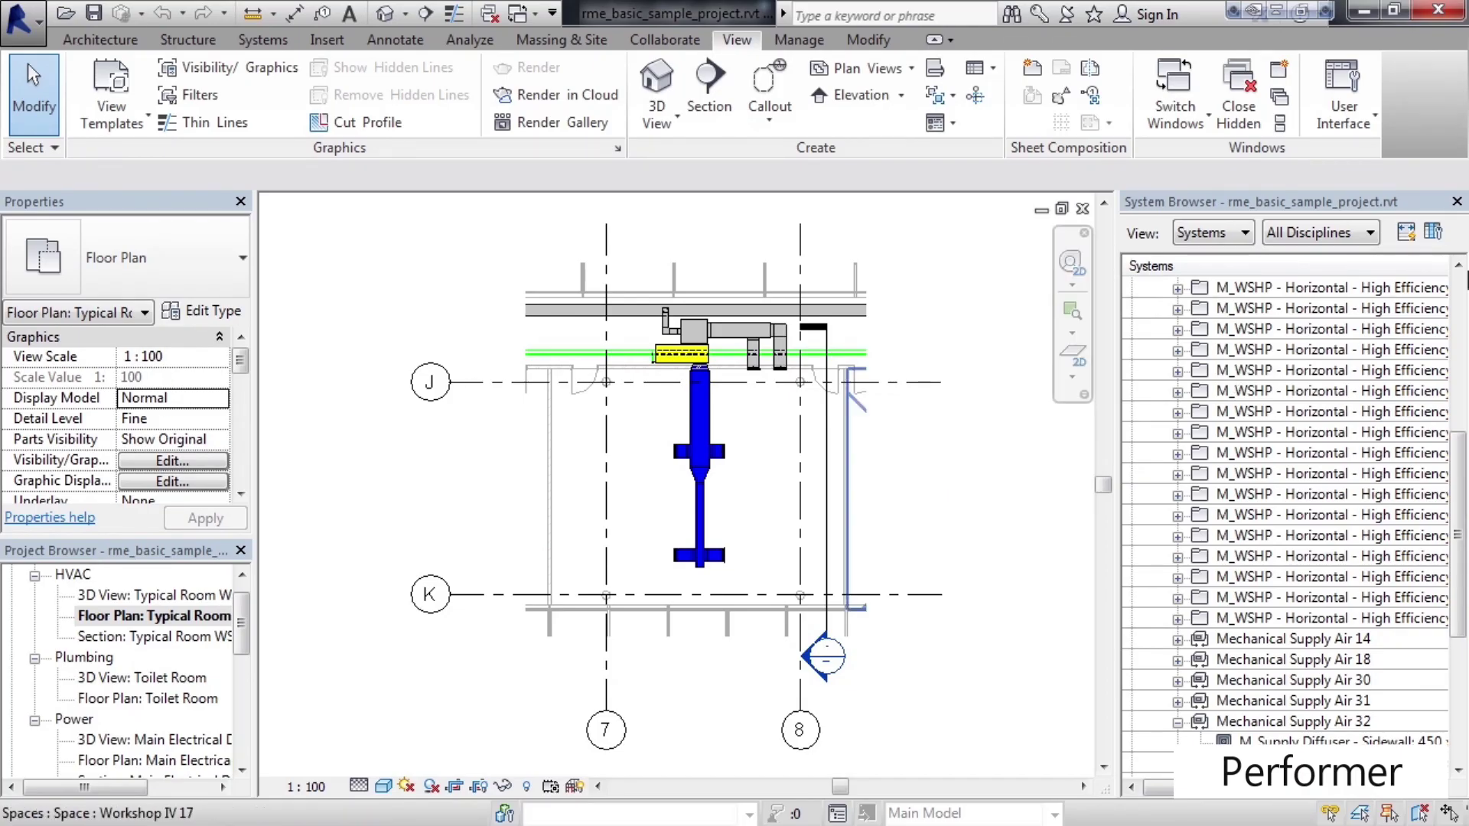
# - Return to the start of the System Browser list and view its view-type and discipline filter options without changing them
pyautogui.scroll(3, 1463, 419)
pyautogui.moveTo(1466, 420); pyautogui.dragTo(1466, 293)
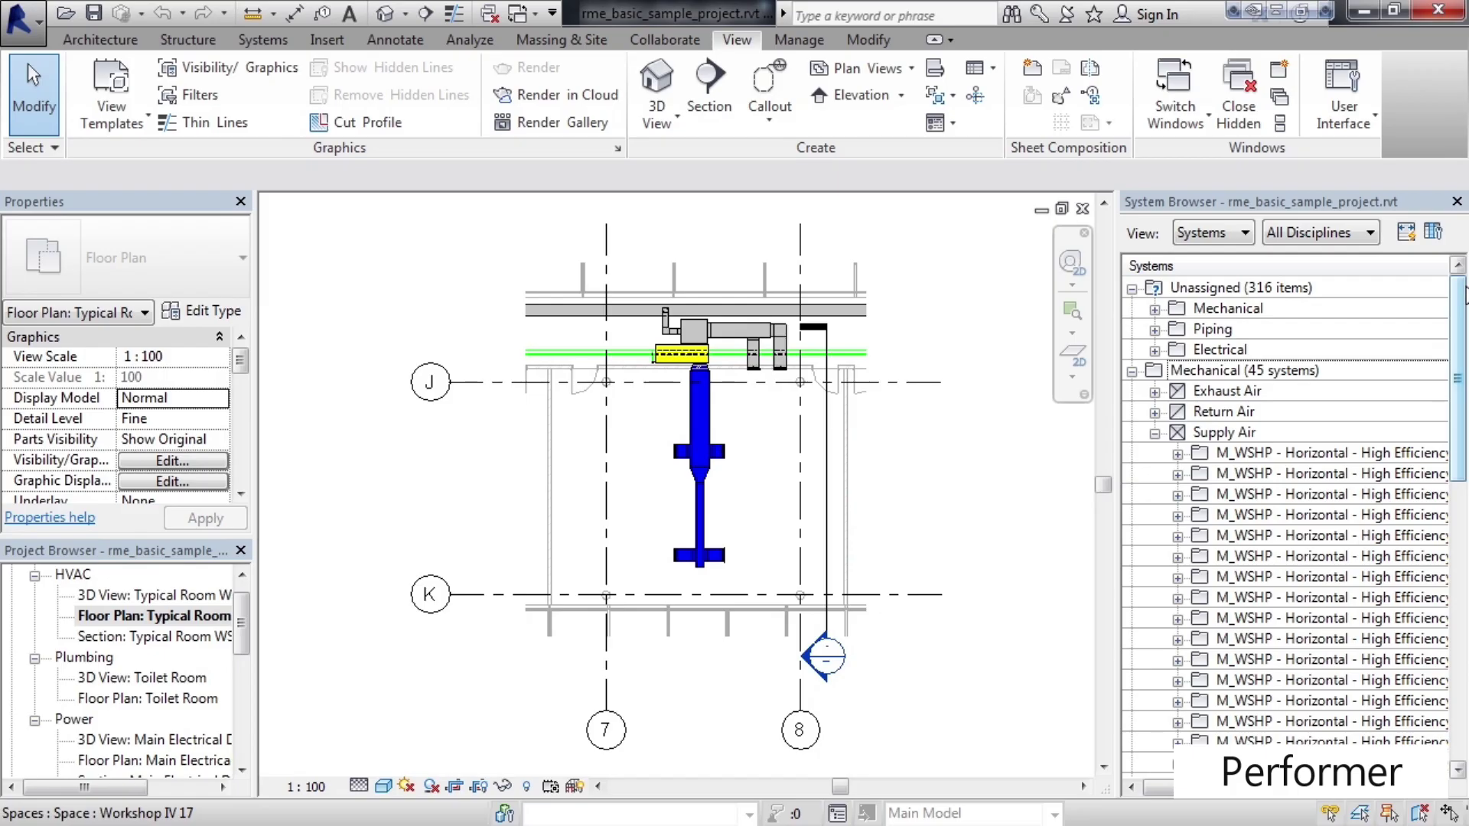
pyautogui.click(1244, 231)
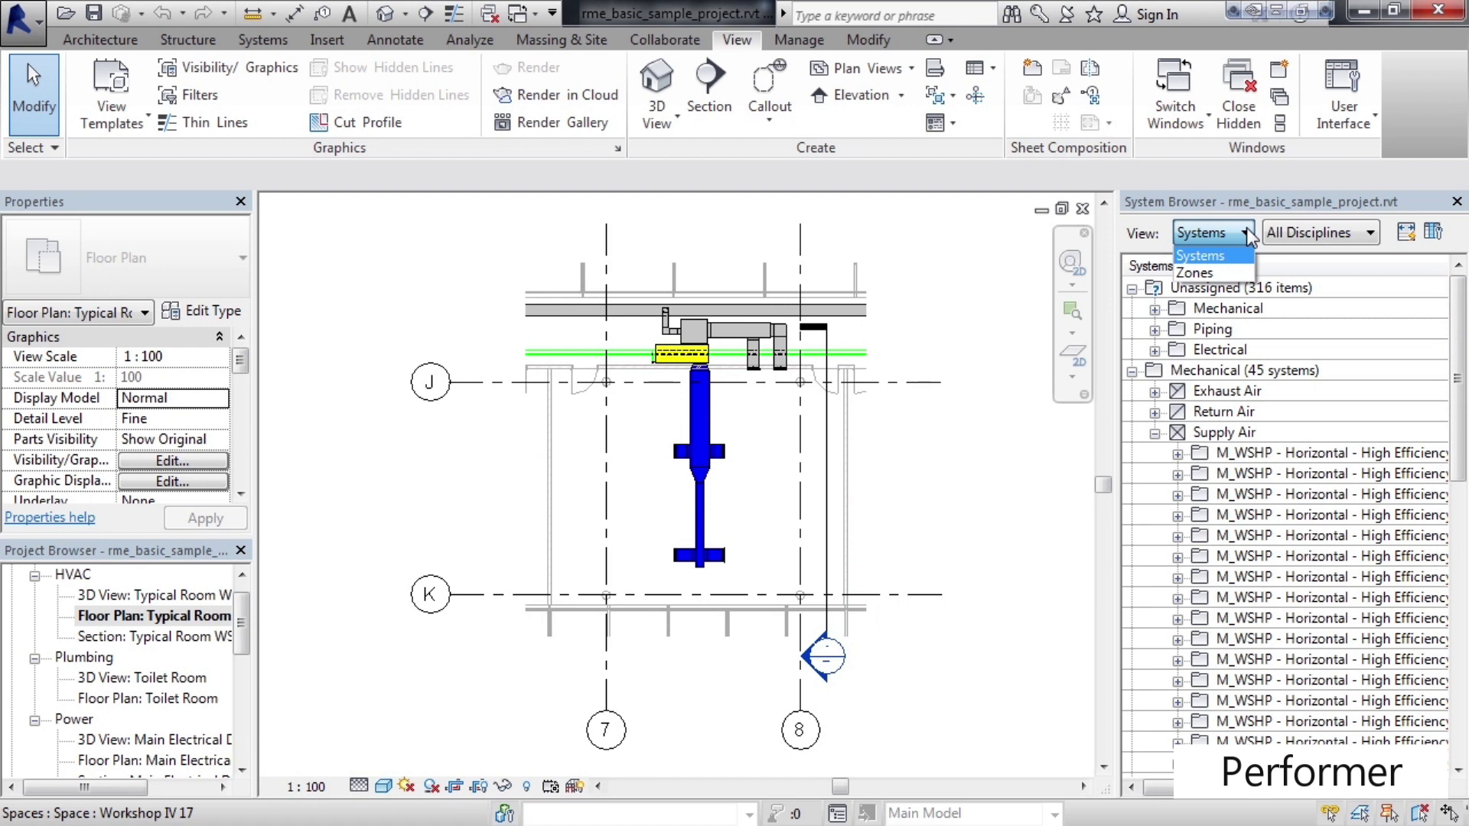
pyautogui.click(1246, 228)
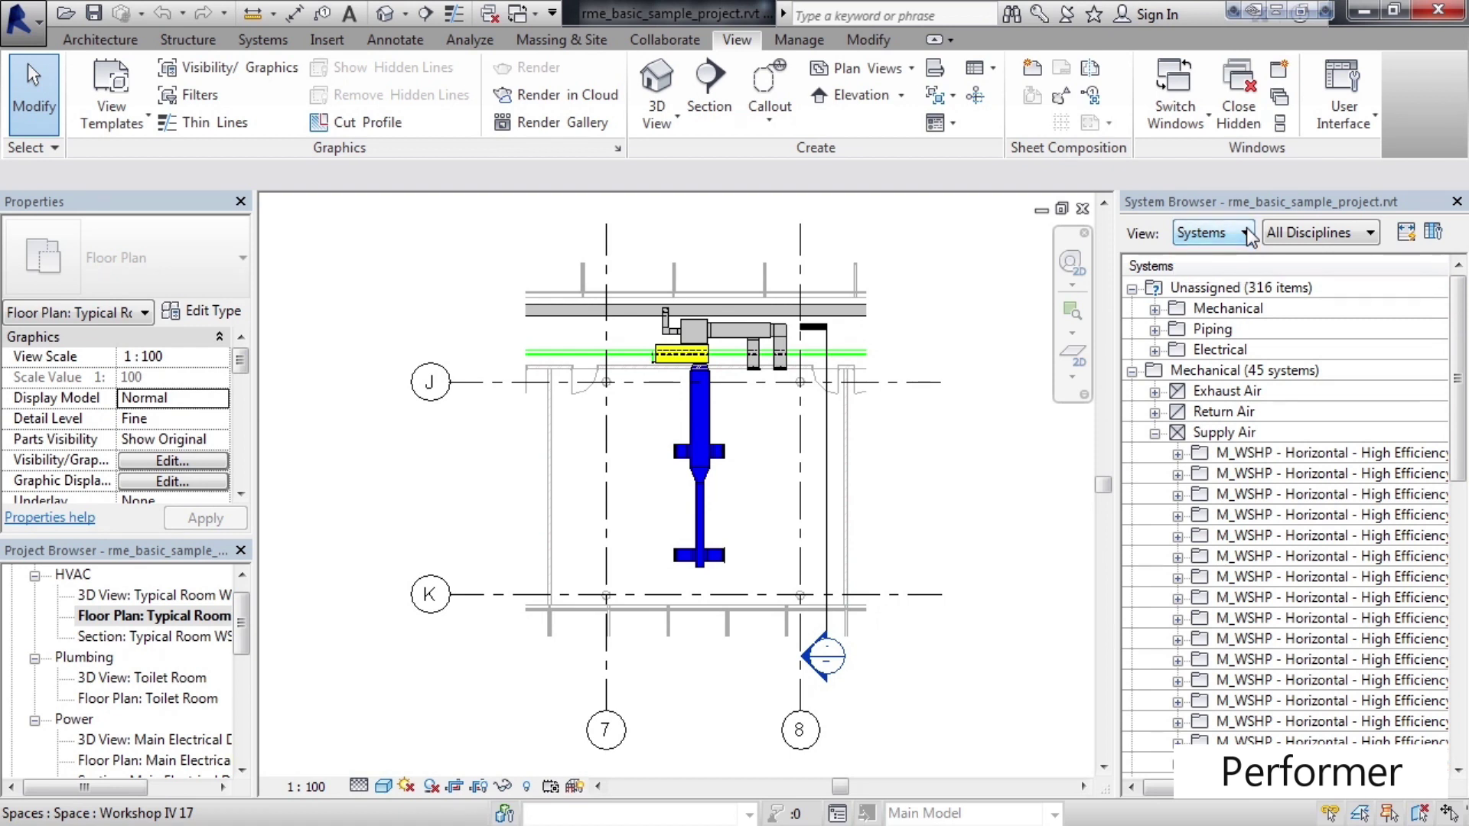
pyautogui.click(1360, 239)
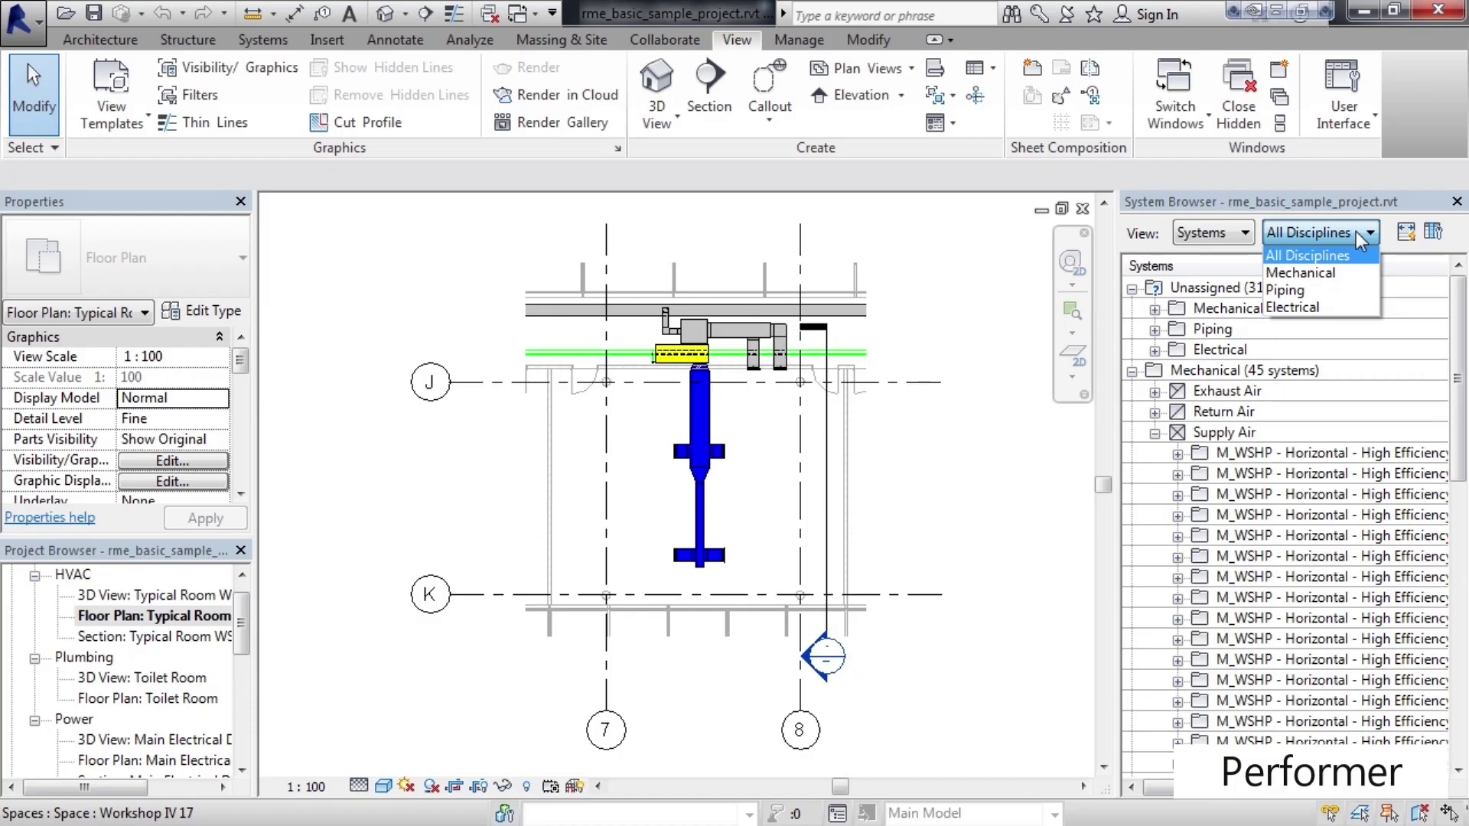
pyautogui.click(1361, 240)
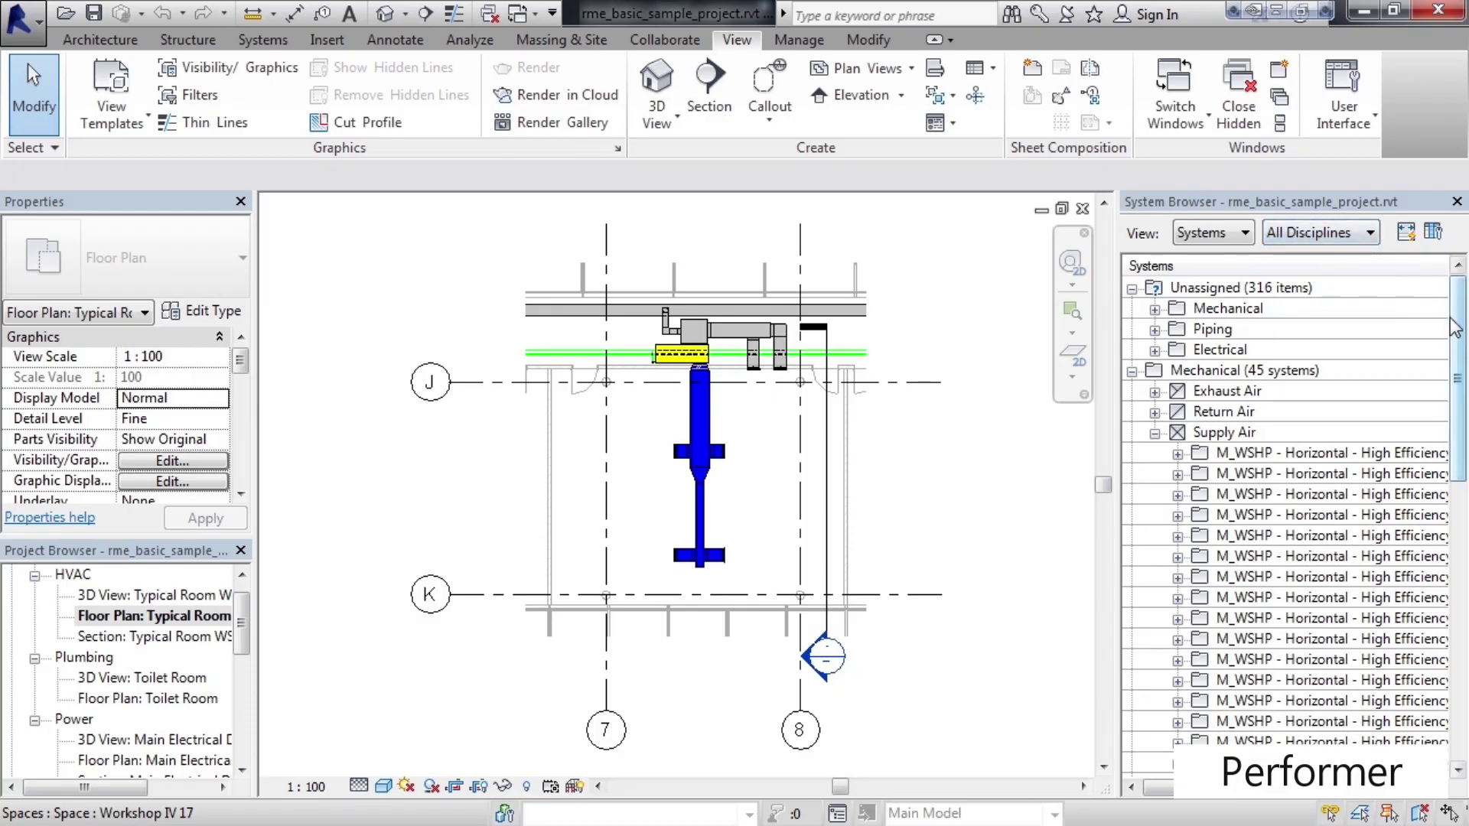
# - Select the main rectangular supply duct in the floor plan to view its properties, and clear the selection
pyautogui.click(1446, 316)
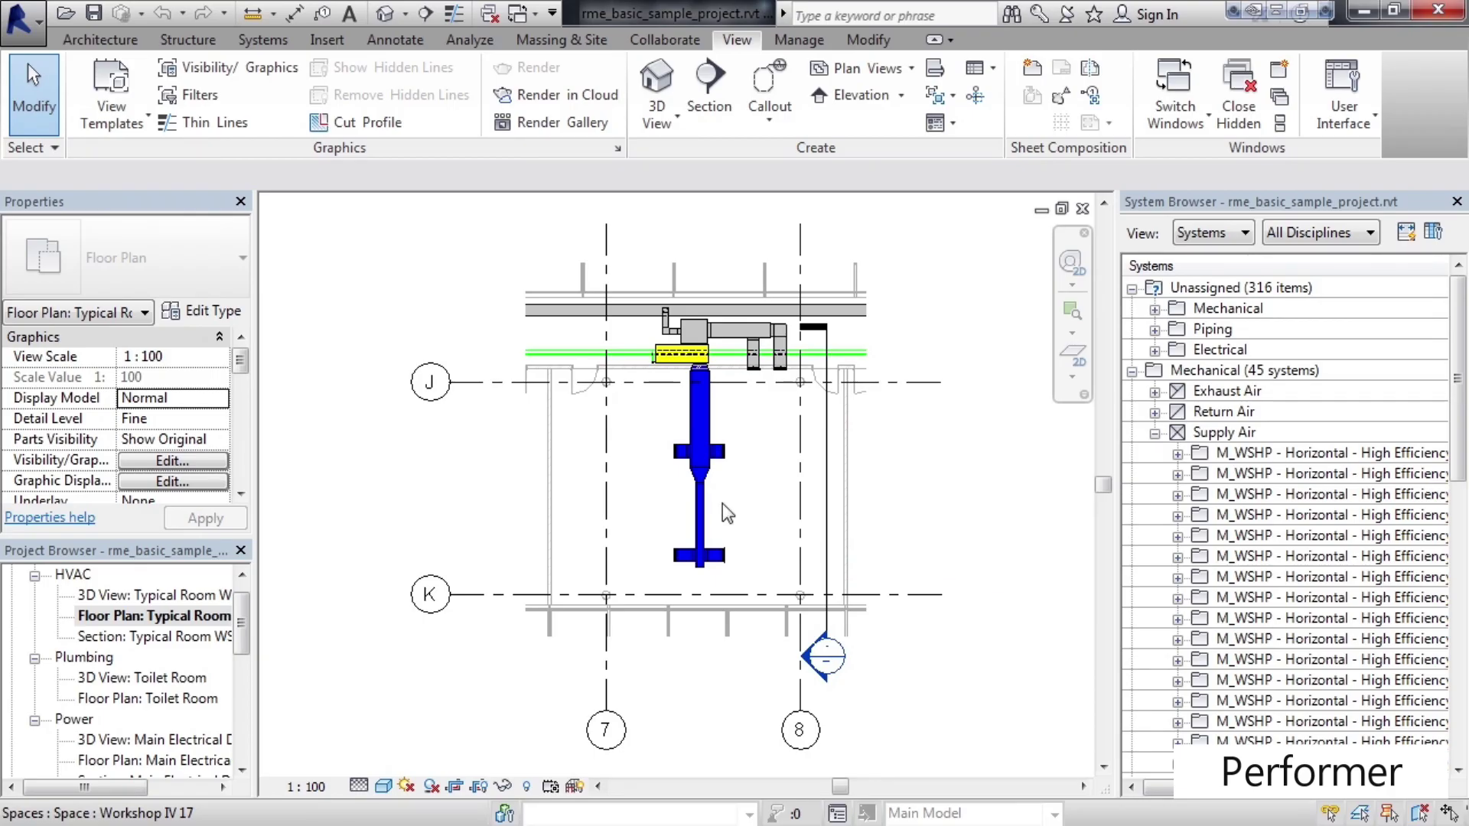
pyautogui.click(703, 456)
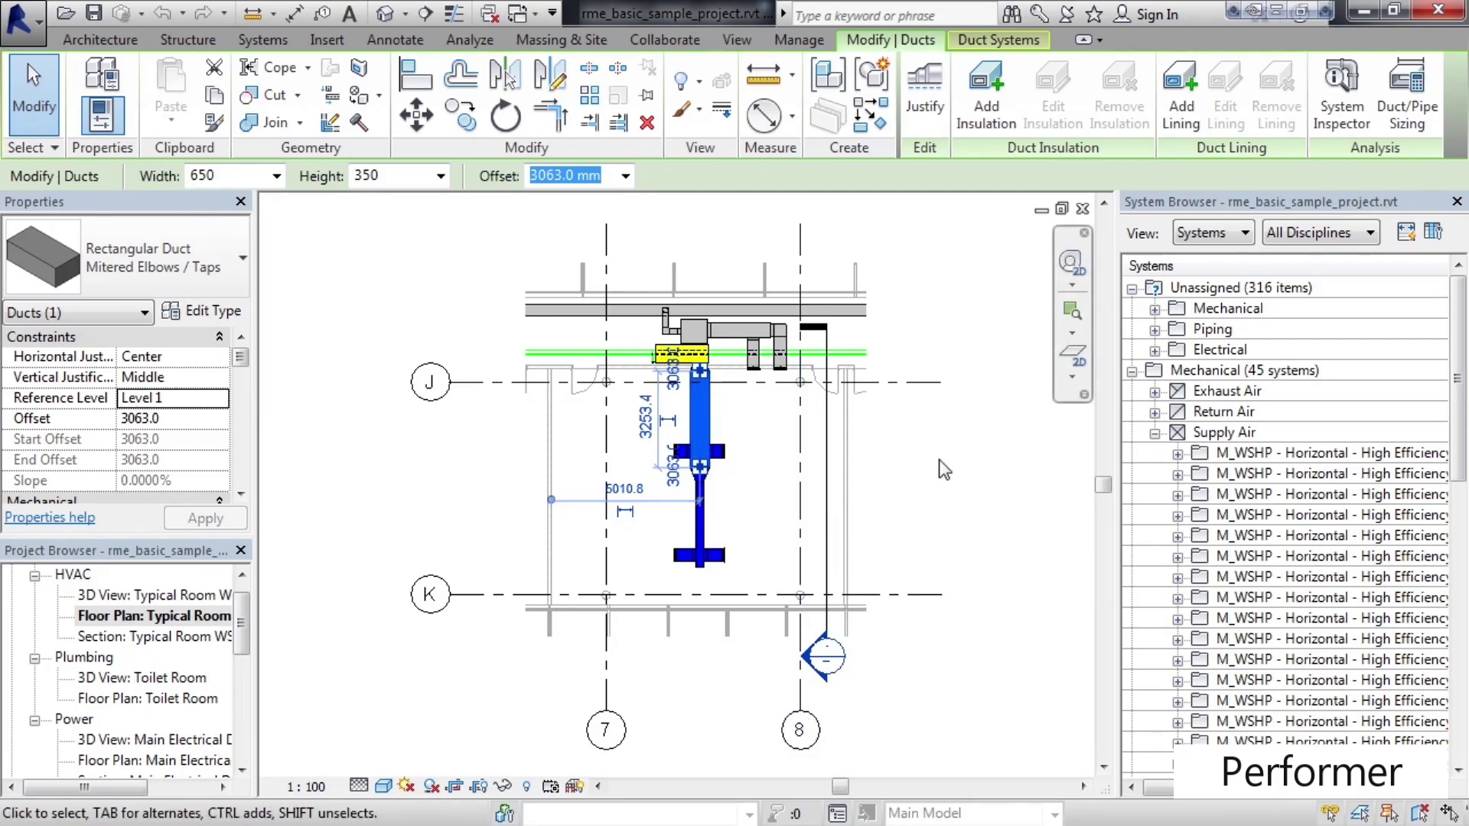
pyautogui.press('Escape')
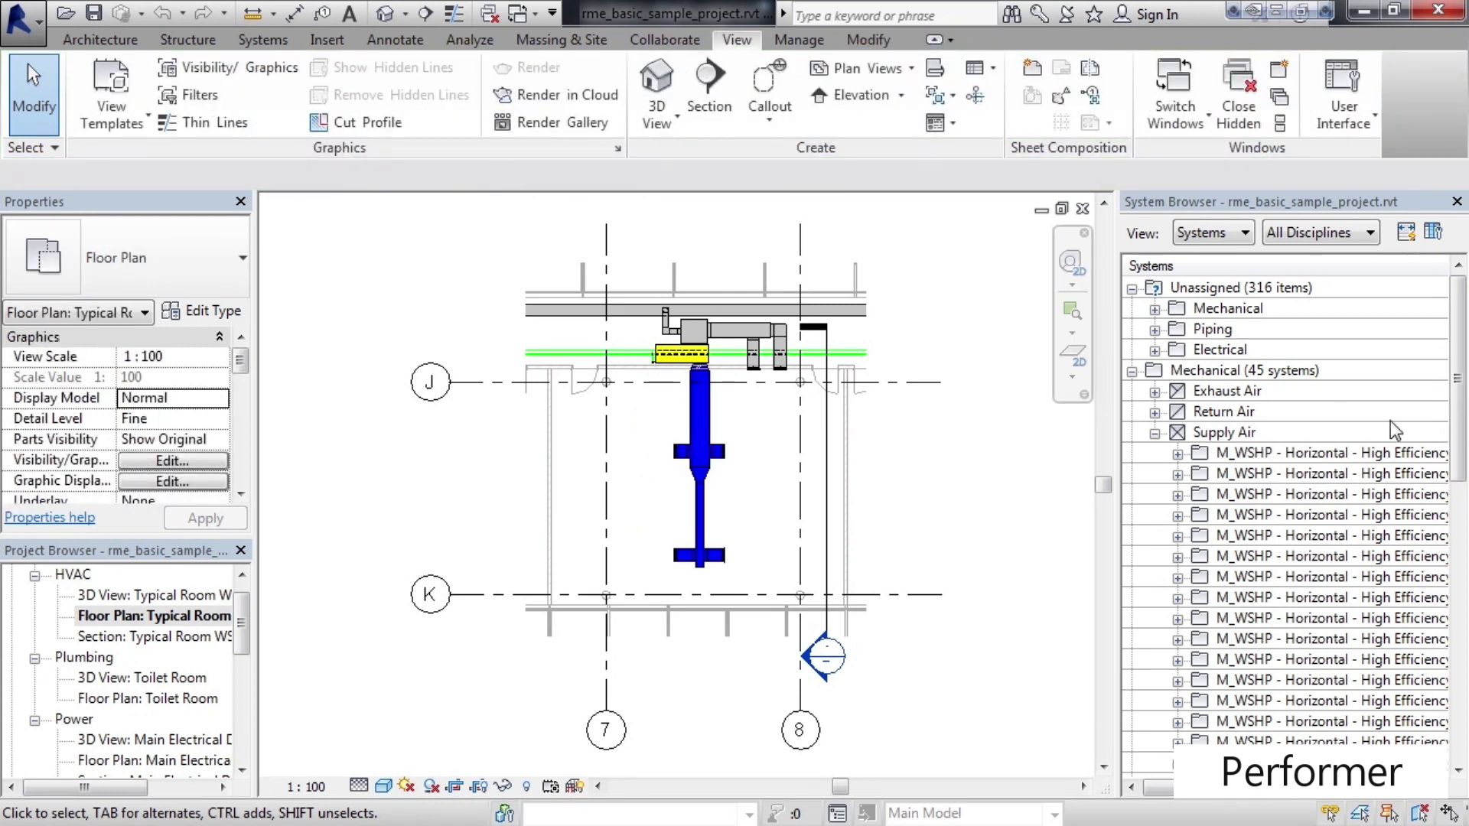
# - Select the Mechanical Supply Air 32 system in the System Browser and show its properties
pyautogui.moveTo(1460, 341); pyautogui.dragTo(1467, 586)
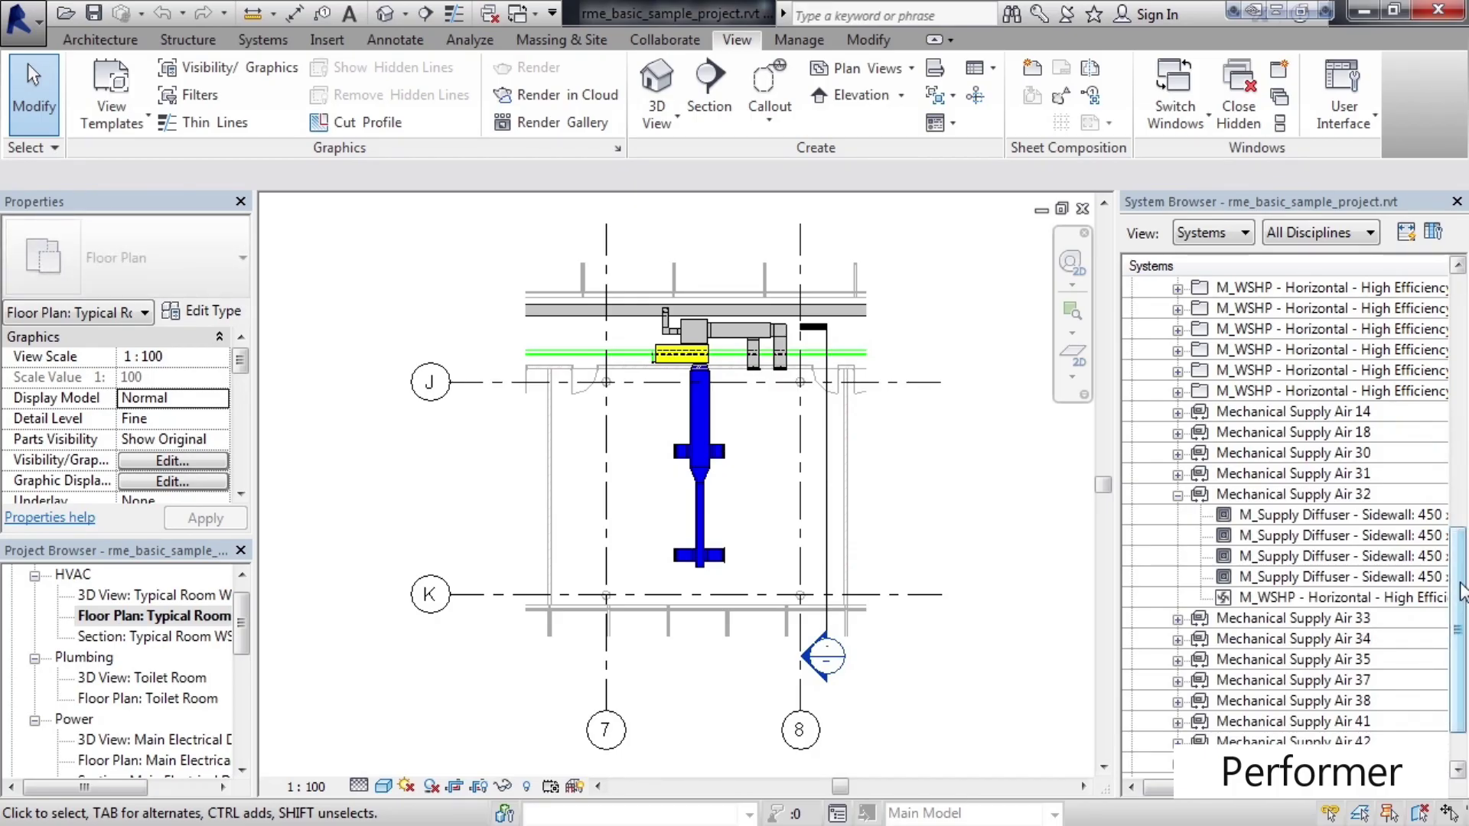
pyautogui.click(1295, 496)
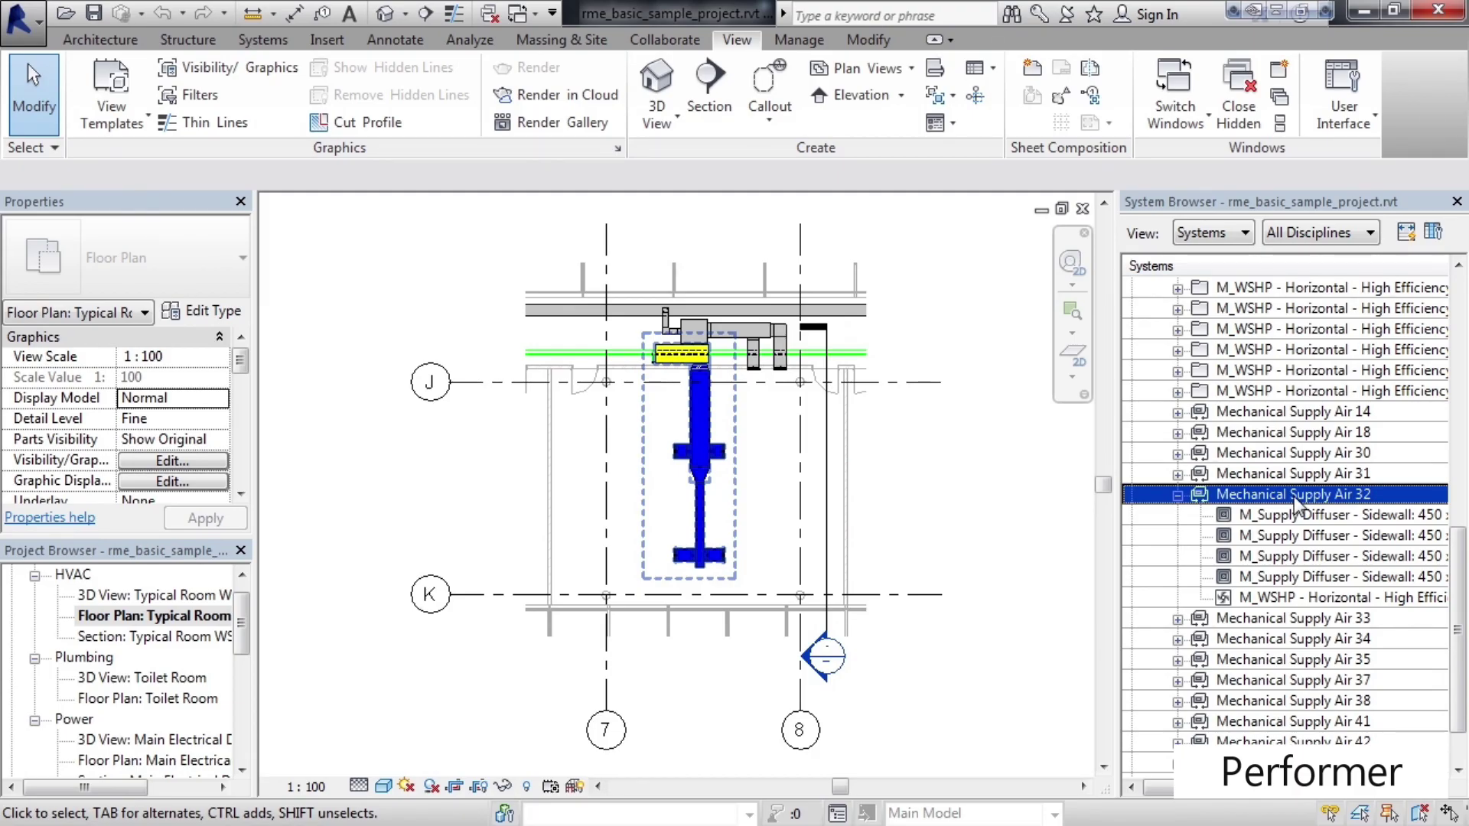
pyautogui.click(1294, 497)
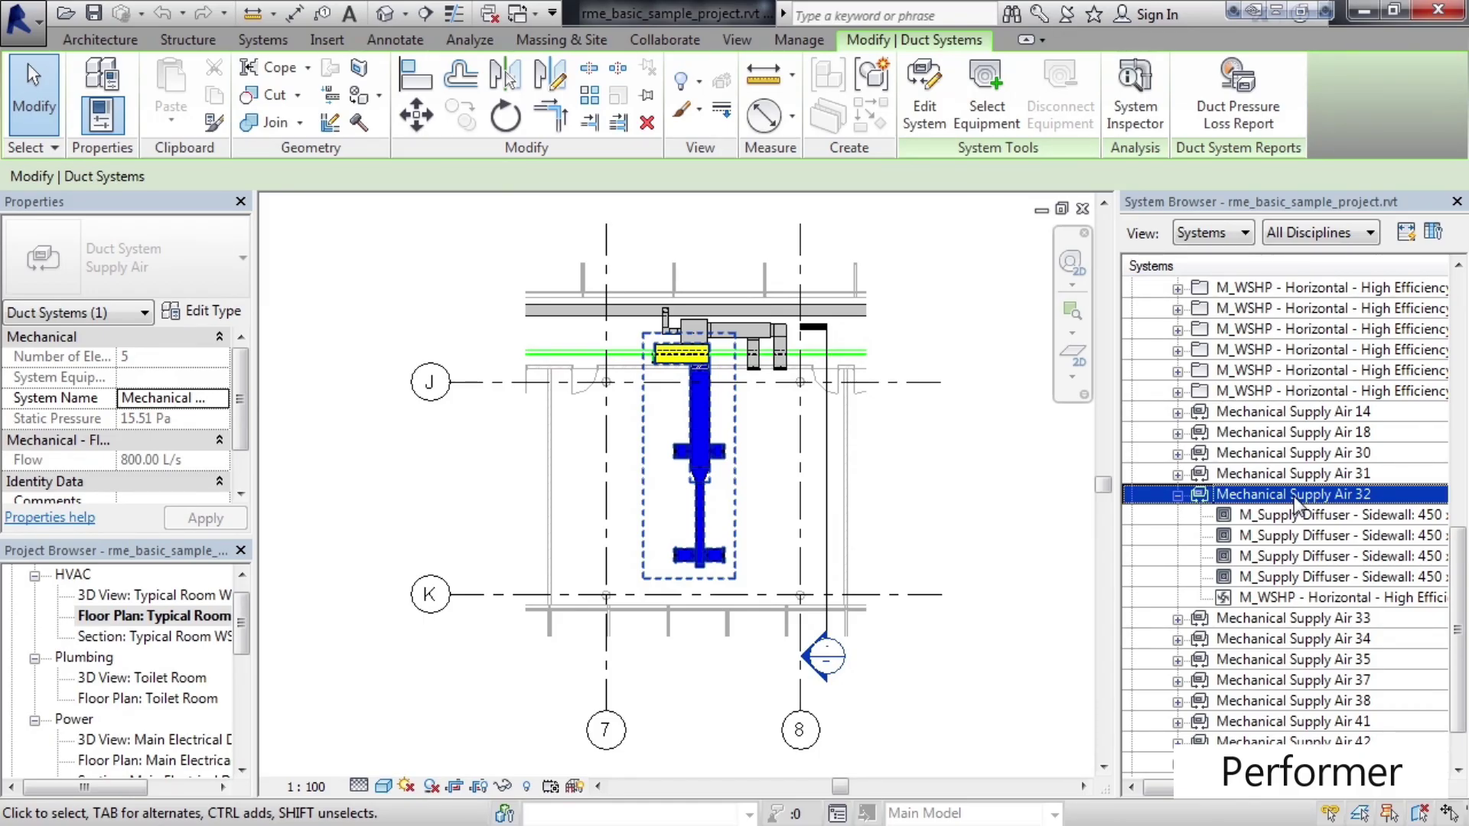
pyautogui.rightClick(1295, 502)
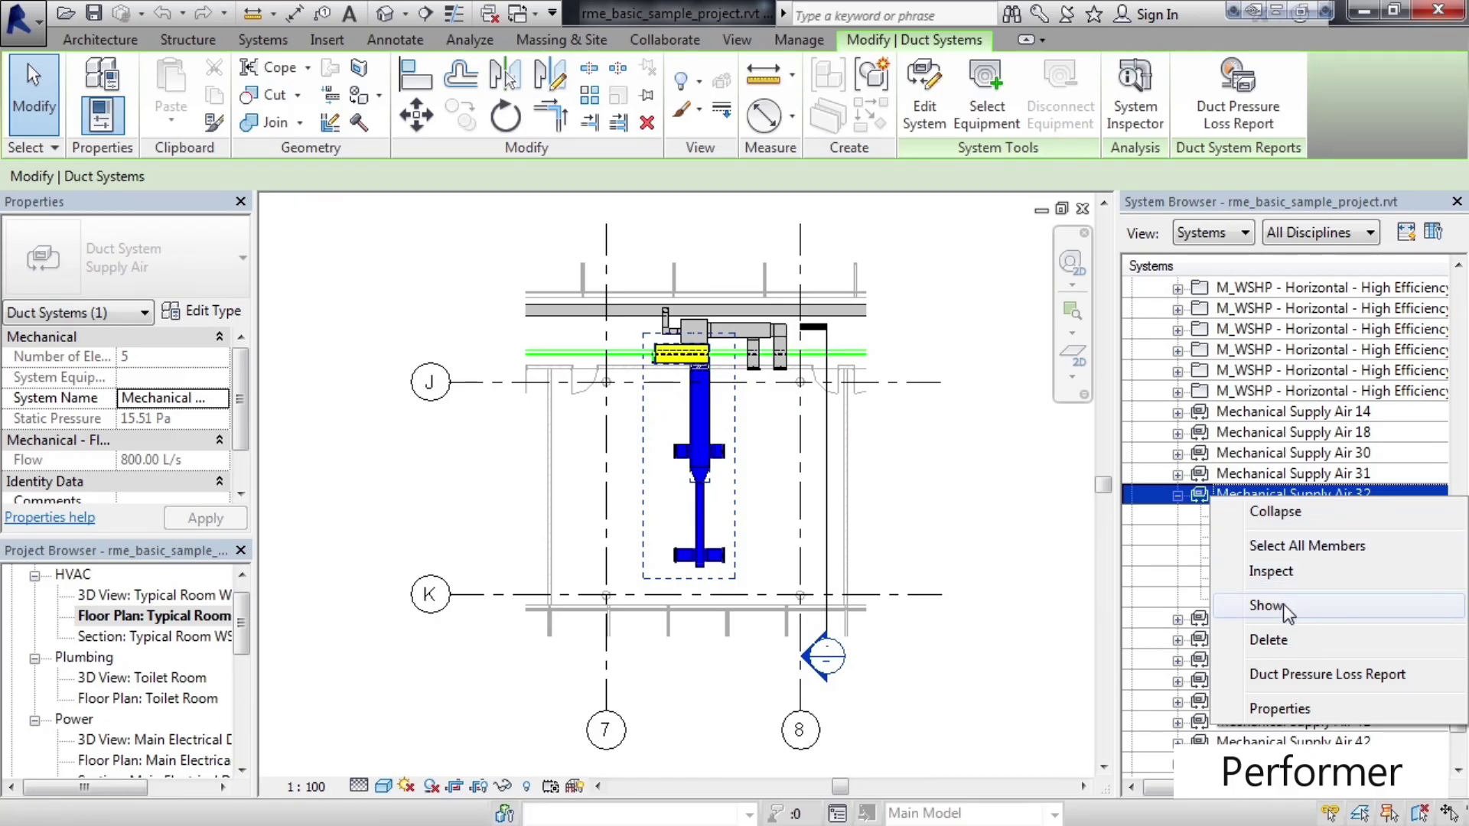
pyautogui.click(1279, 709)
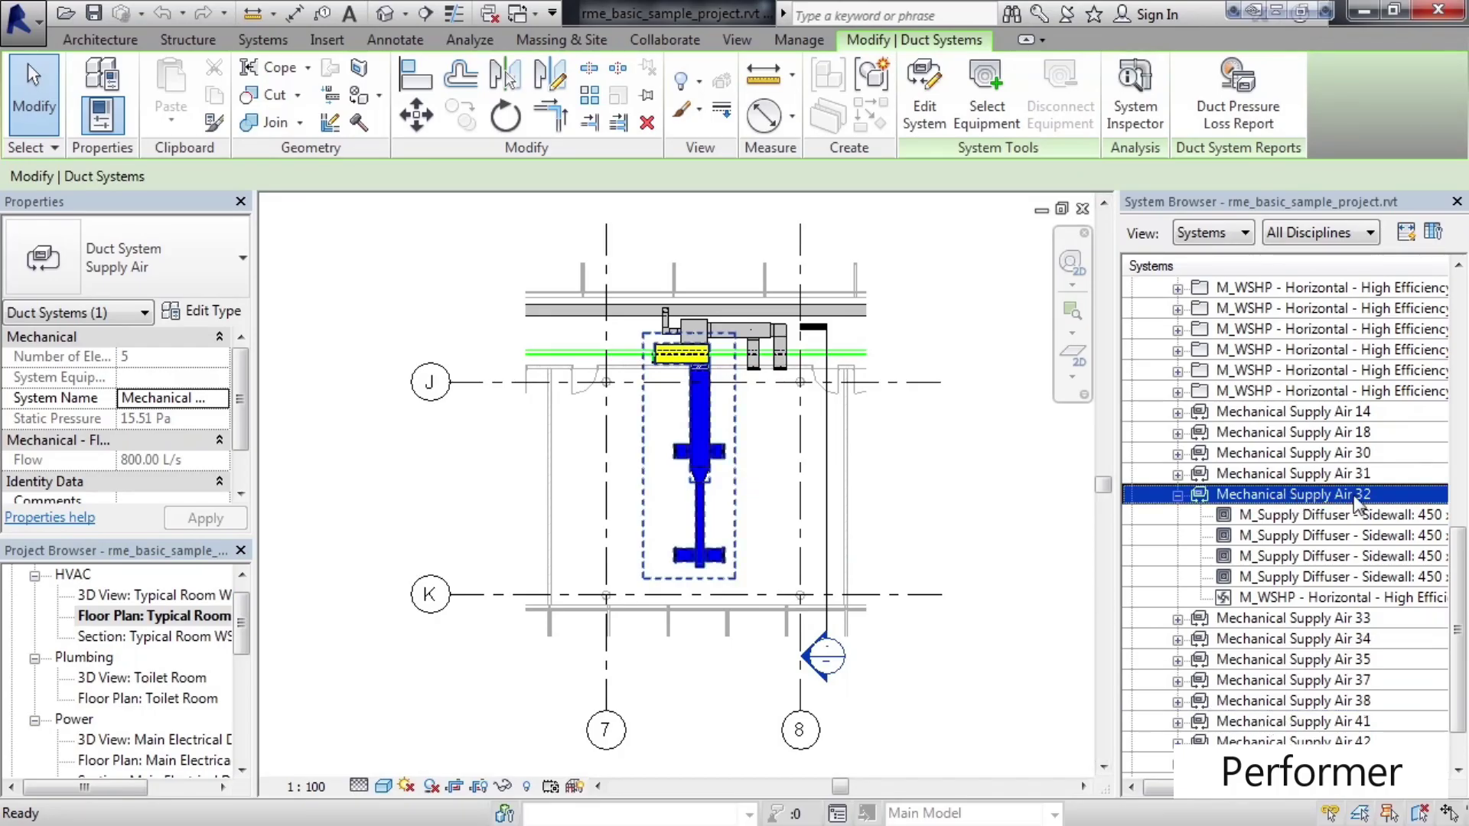
# - Show the properties of the first sidewall supply diffuser under Mechanical Supply Air 32, and clear the selection
pyautogui.click(1287, 517)
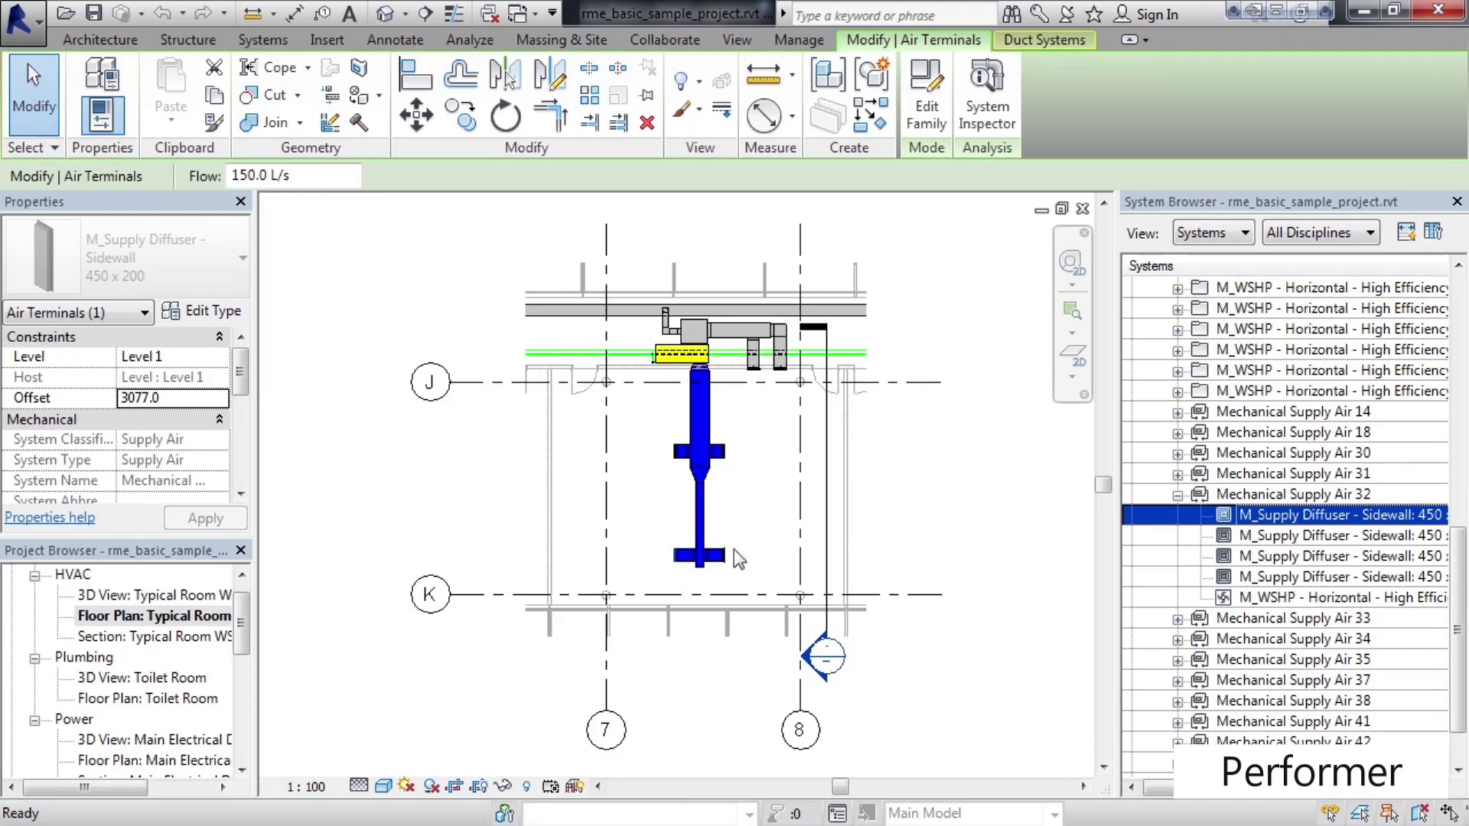
pyautogui.rightClick(1264, 517)
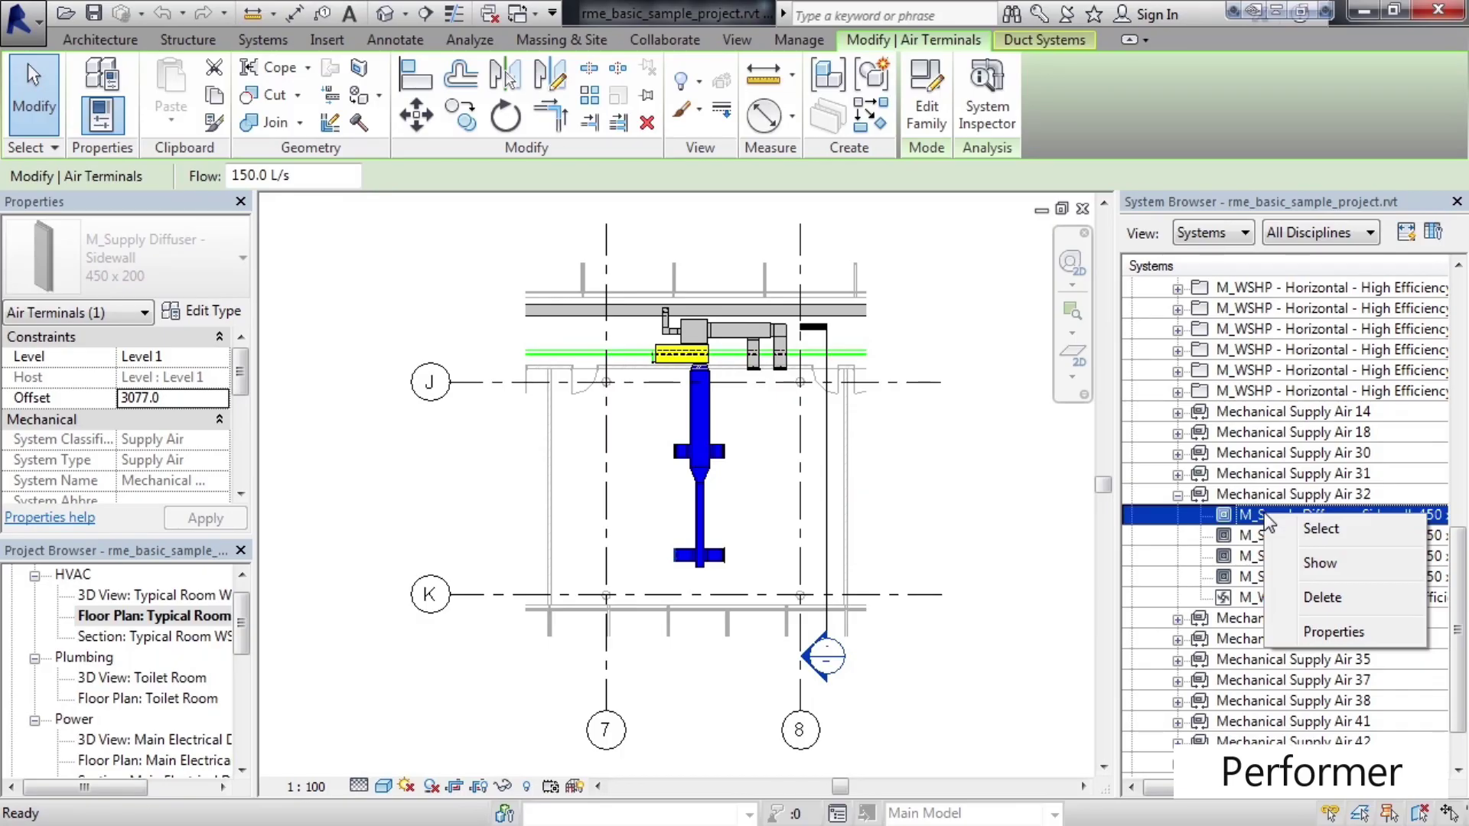
pyautogui.click(1338, 629)
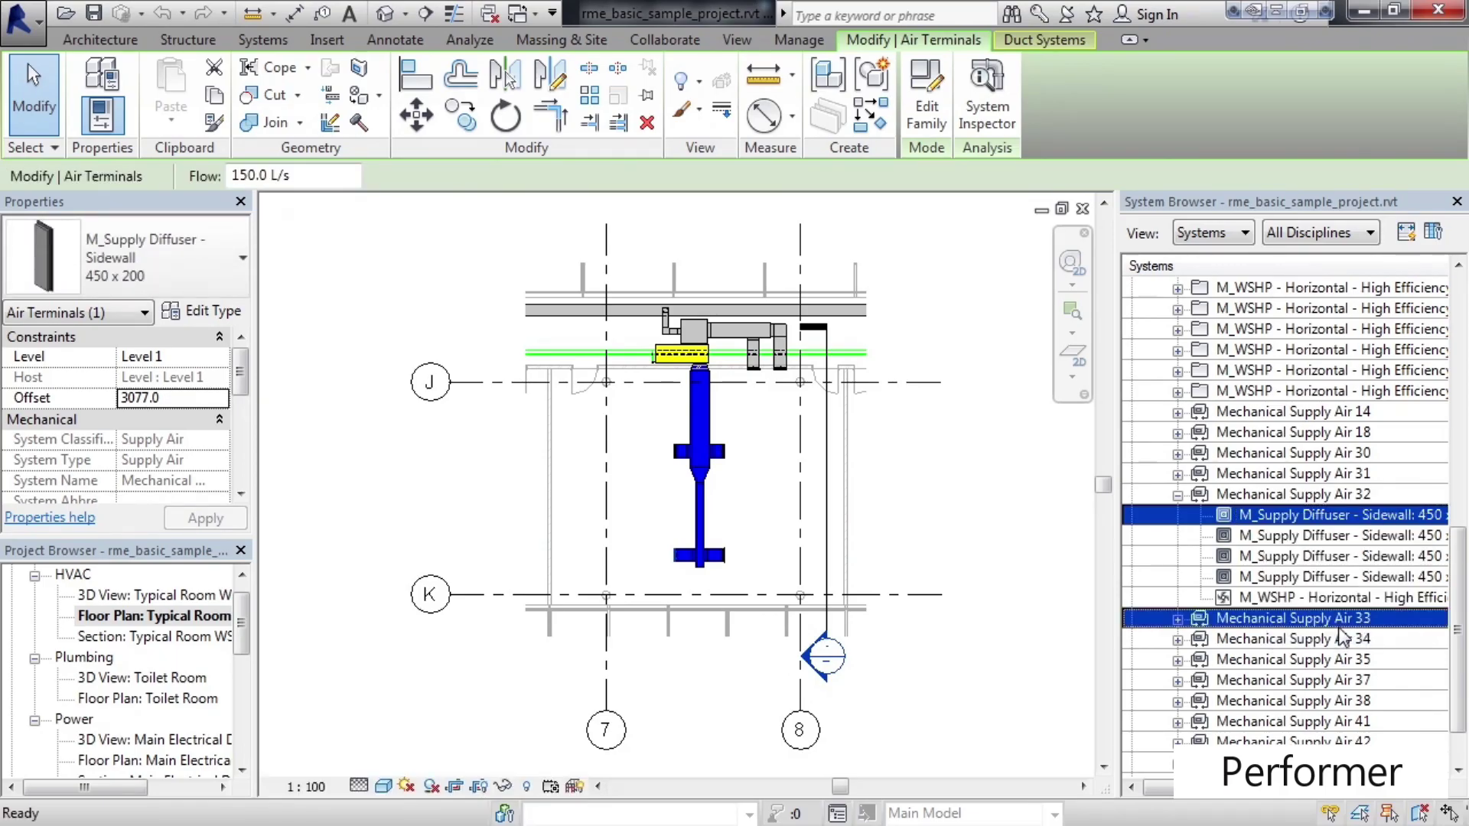
pyautogui.press('Escape')
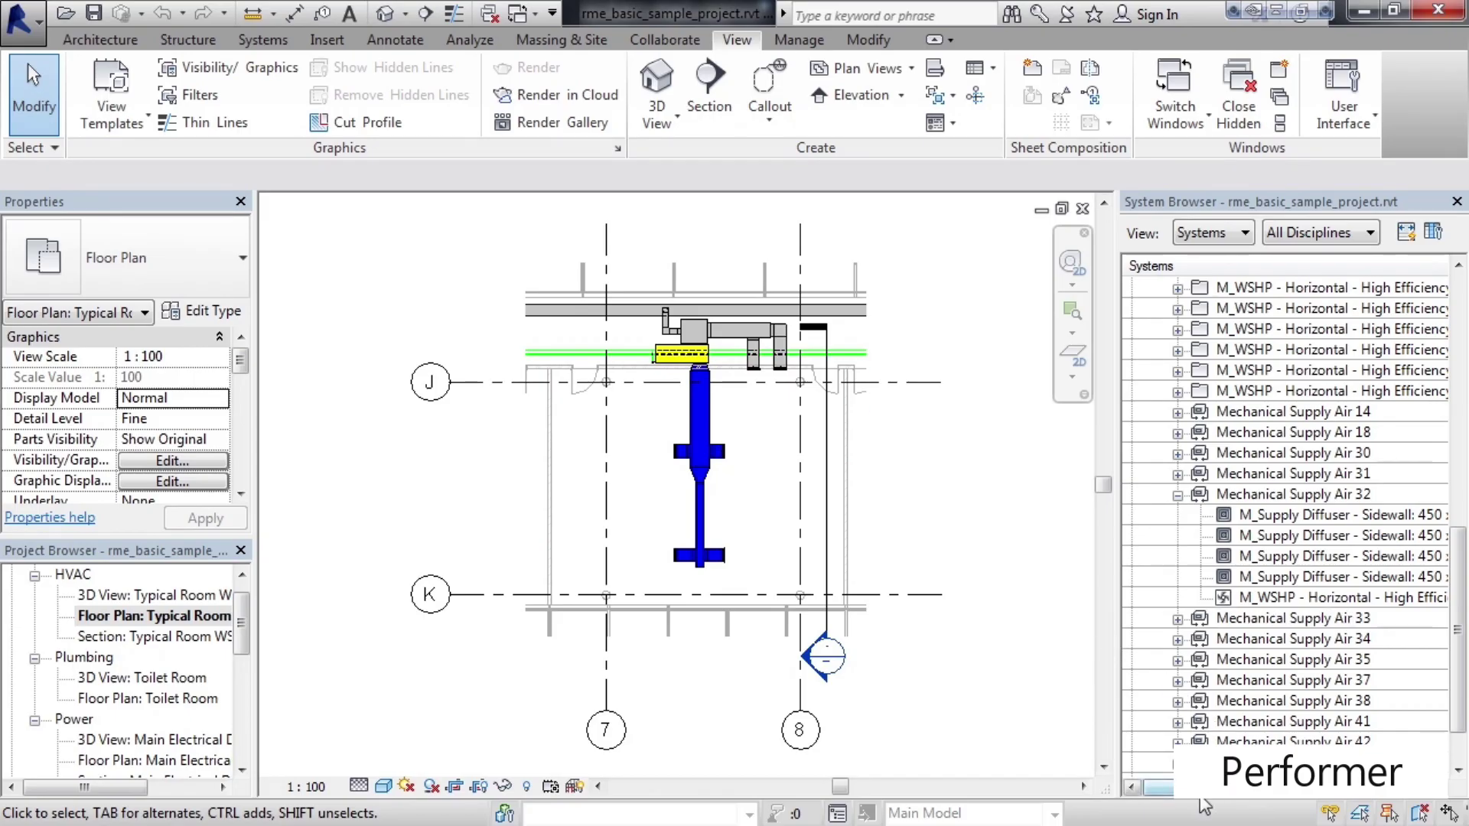
# - Examine the flow, size, space, load and voltage columns for the systems in the System Browser
pyautogui.moveTo(1200, 798); pyautogui.dragTo(1340, 808)
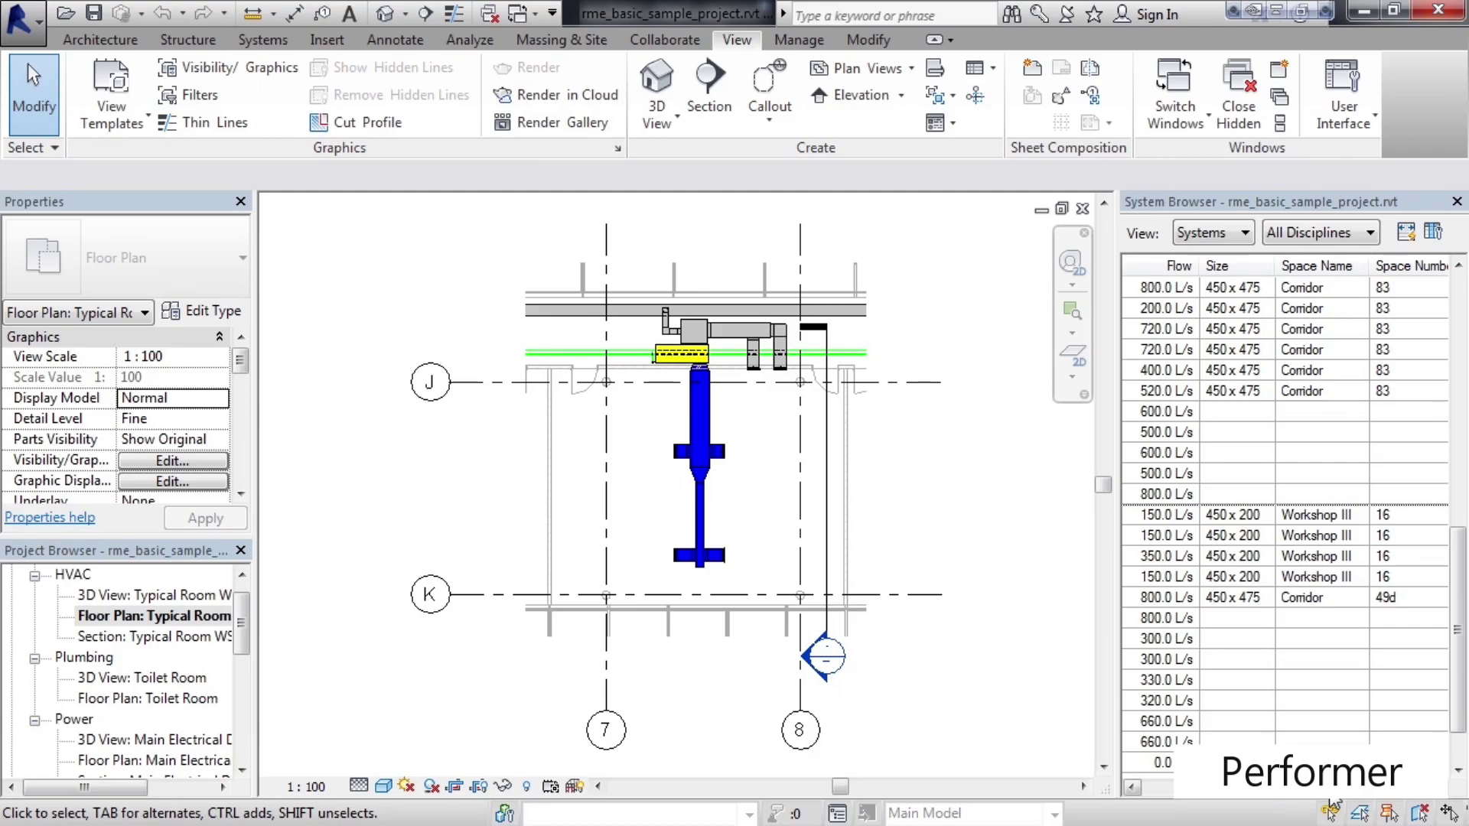
pyautogui.moveTo(1329, 799); pyautogui.dragTo(1384, 801)
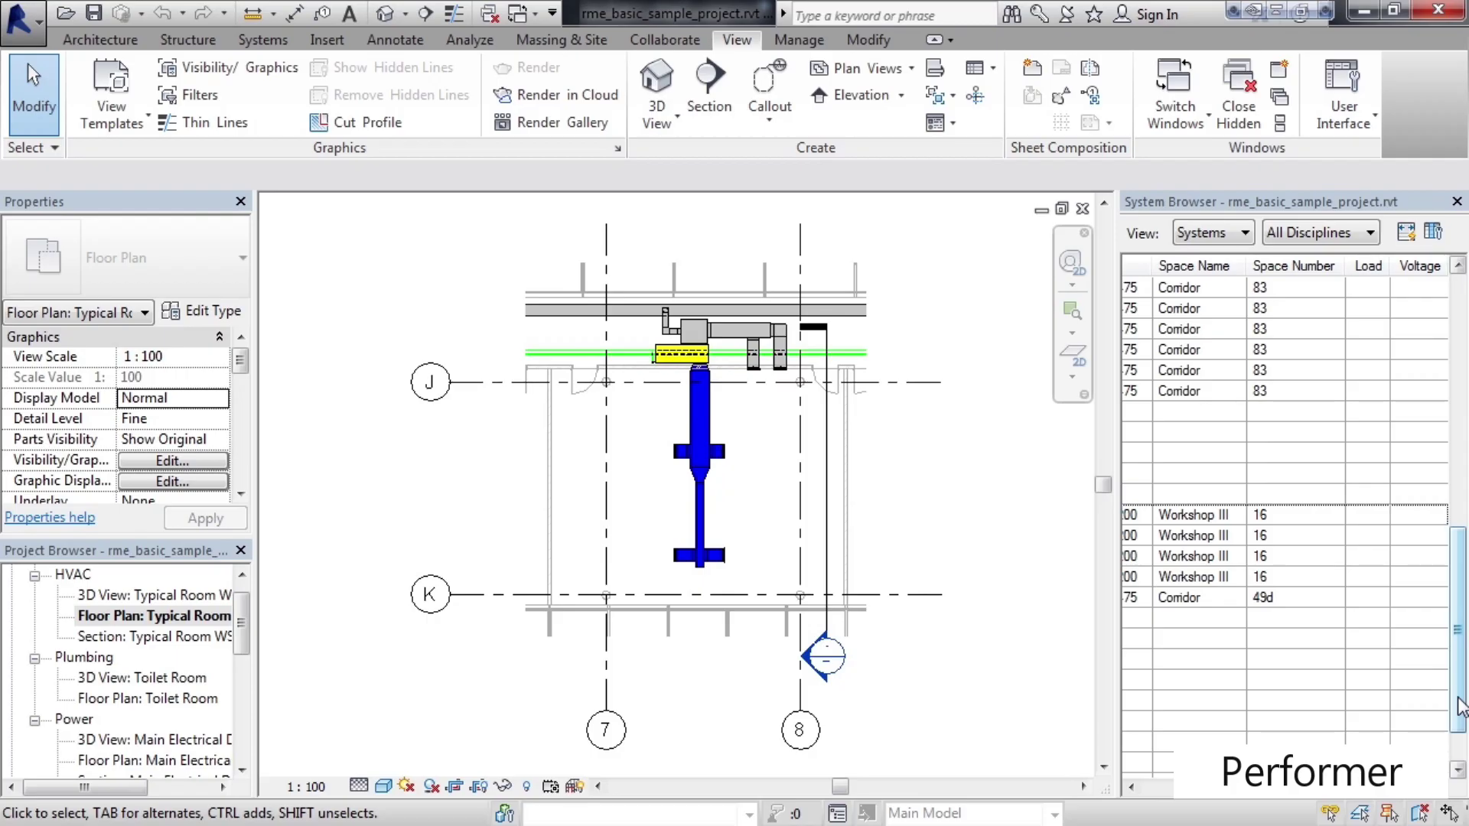
pyautogui.click(1412, 389)
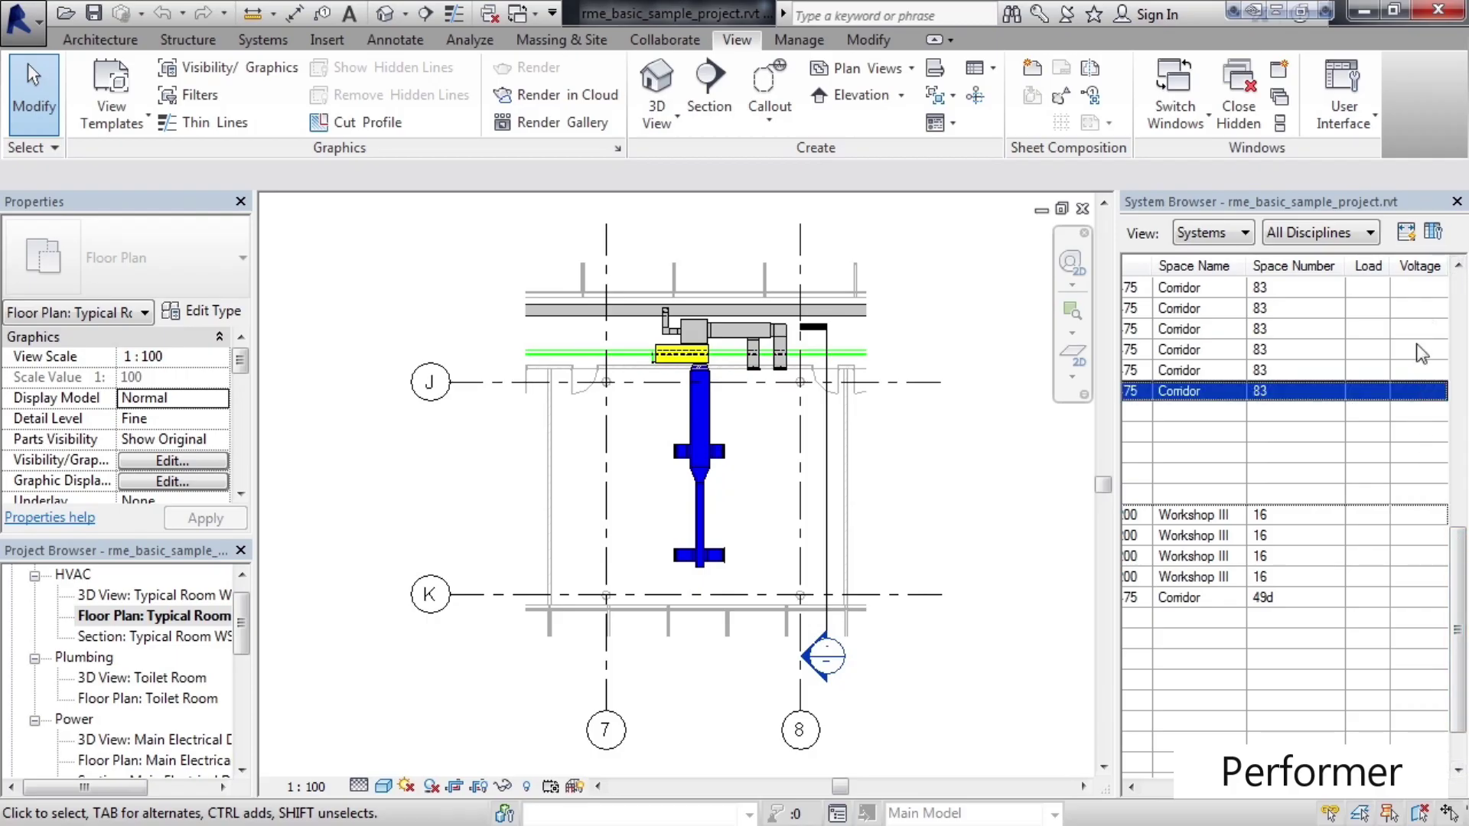
# - View the Mechanical and General column options in the System Browser's Column Settings and accept them unchanged
pyautogui.click(1434, 232)
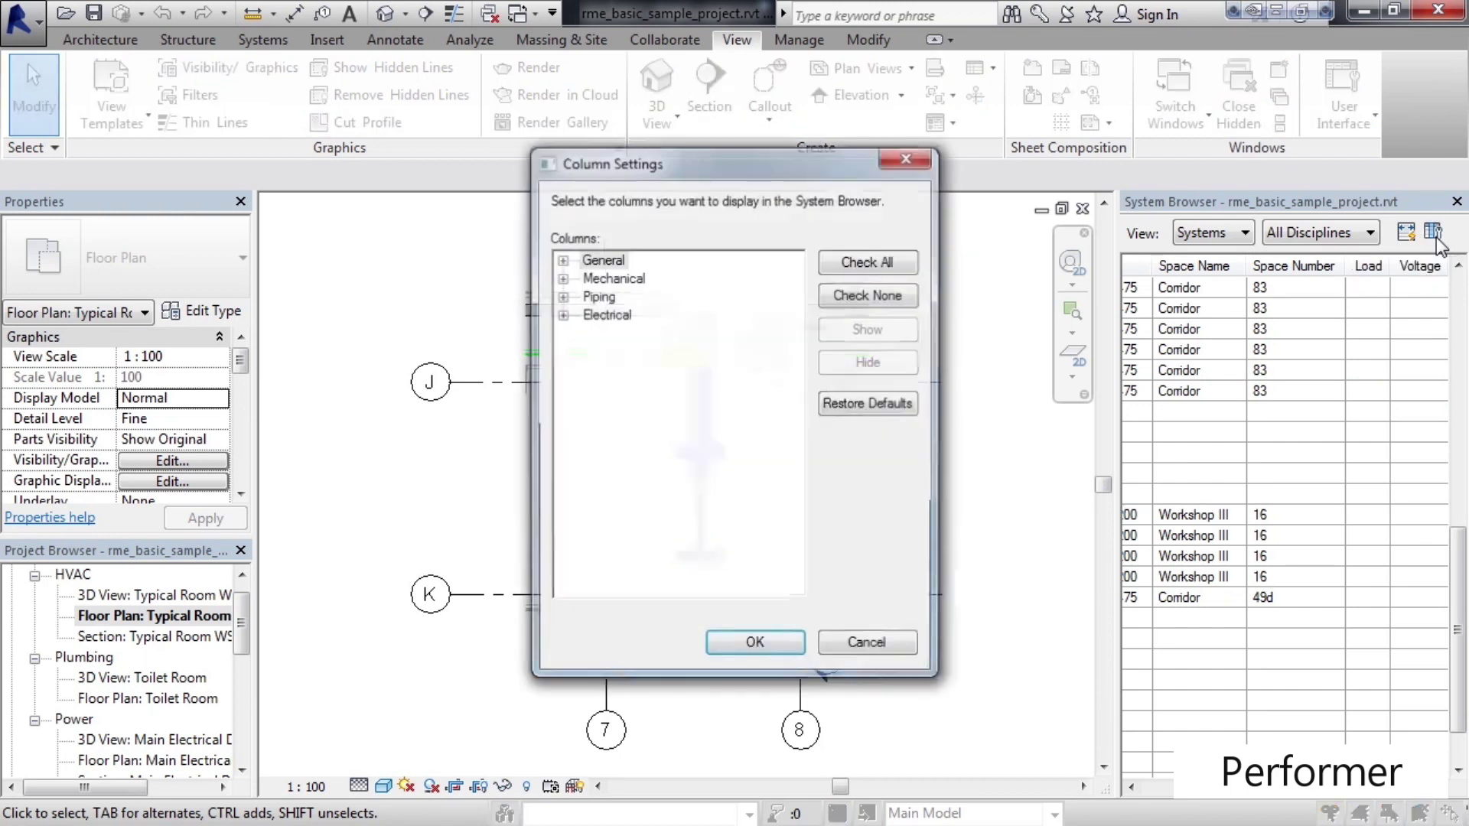
pyautogui.click(562, 277)
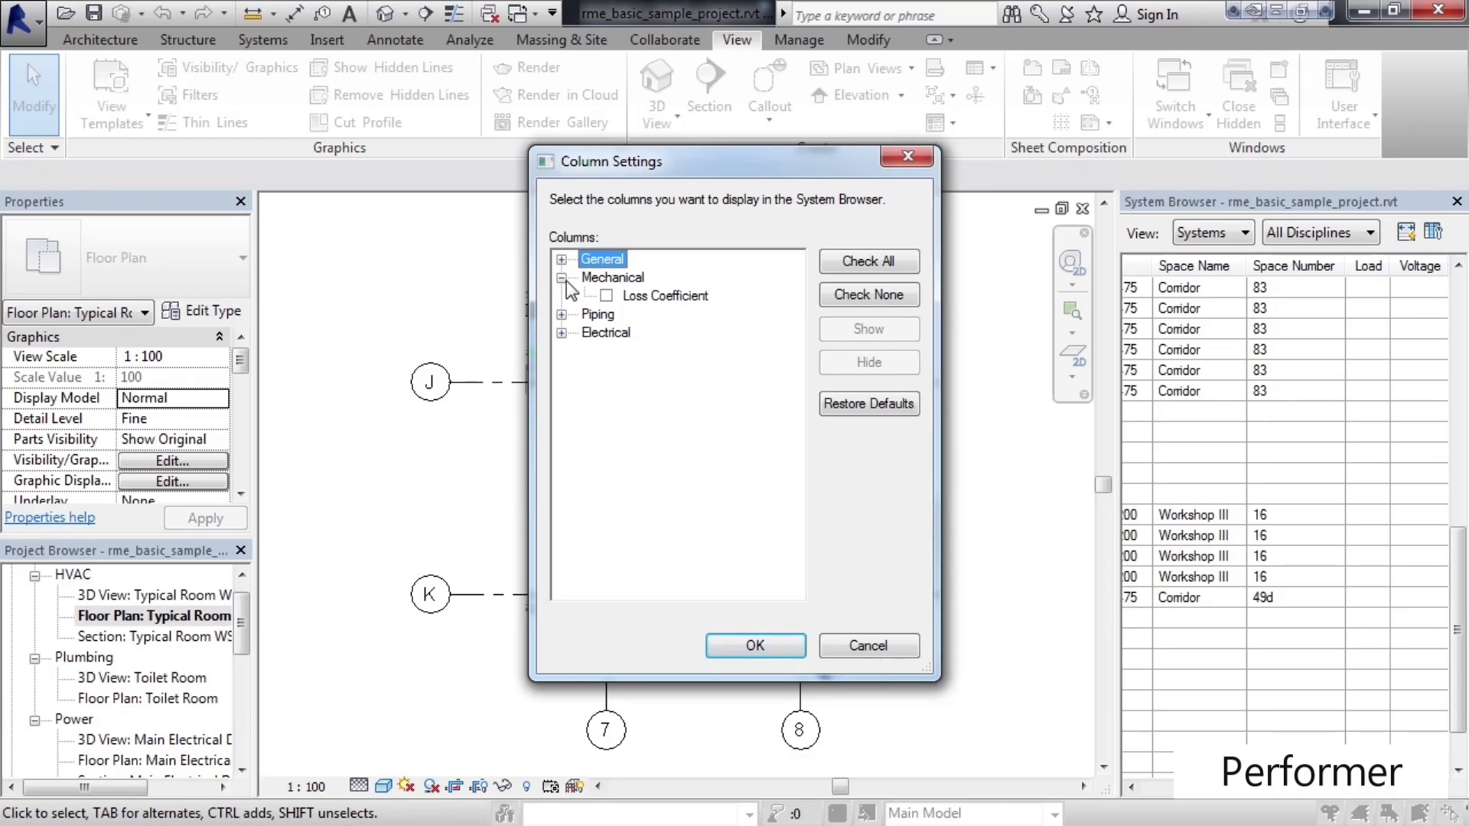
pyautogui.click(561, 260)
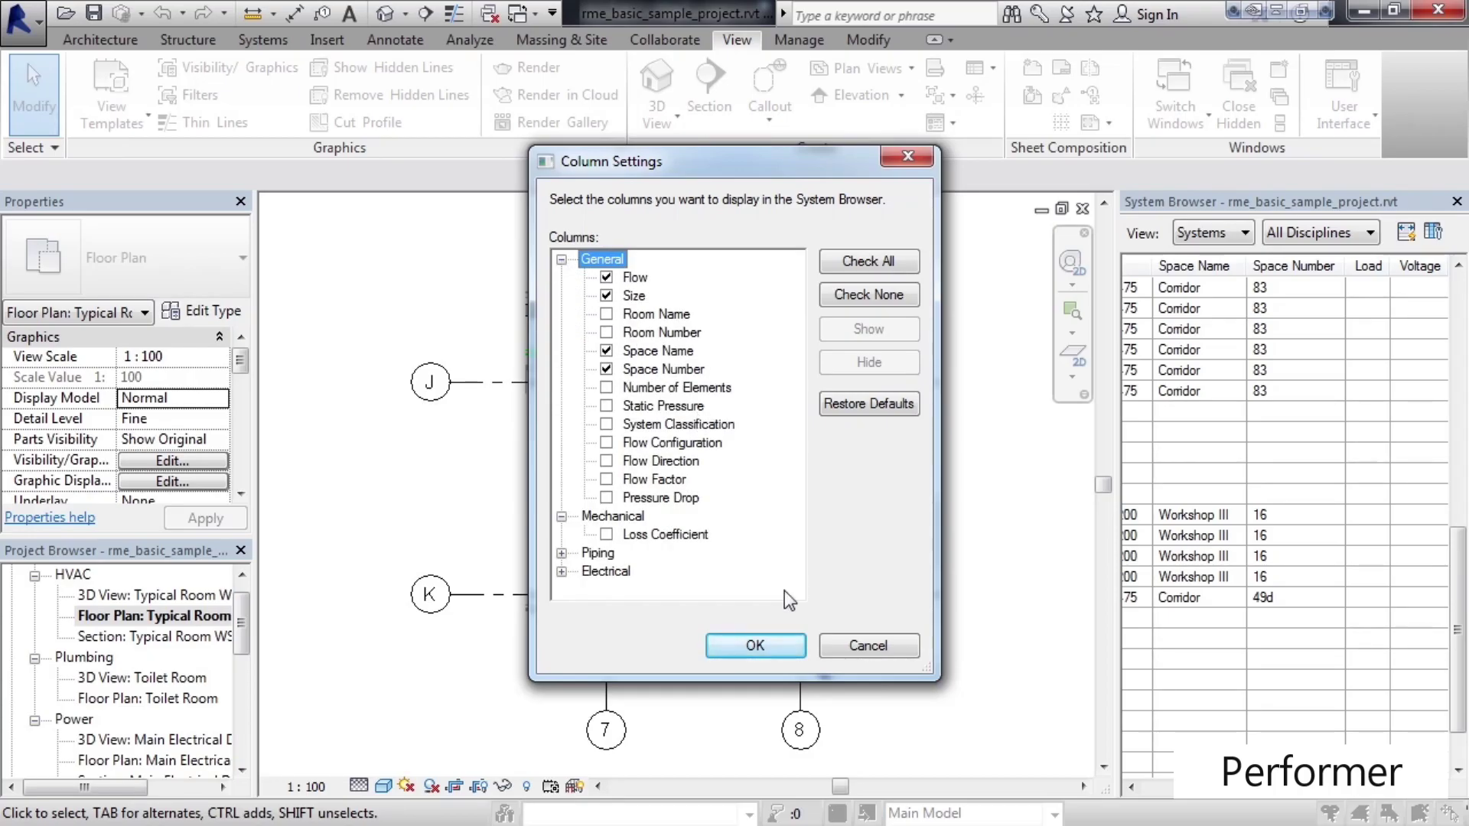
pyautogui.click(763, 645)
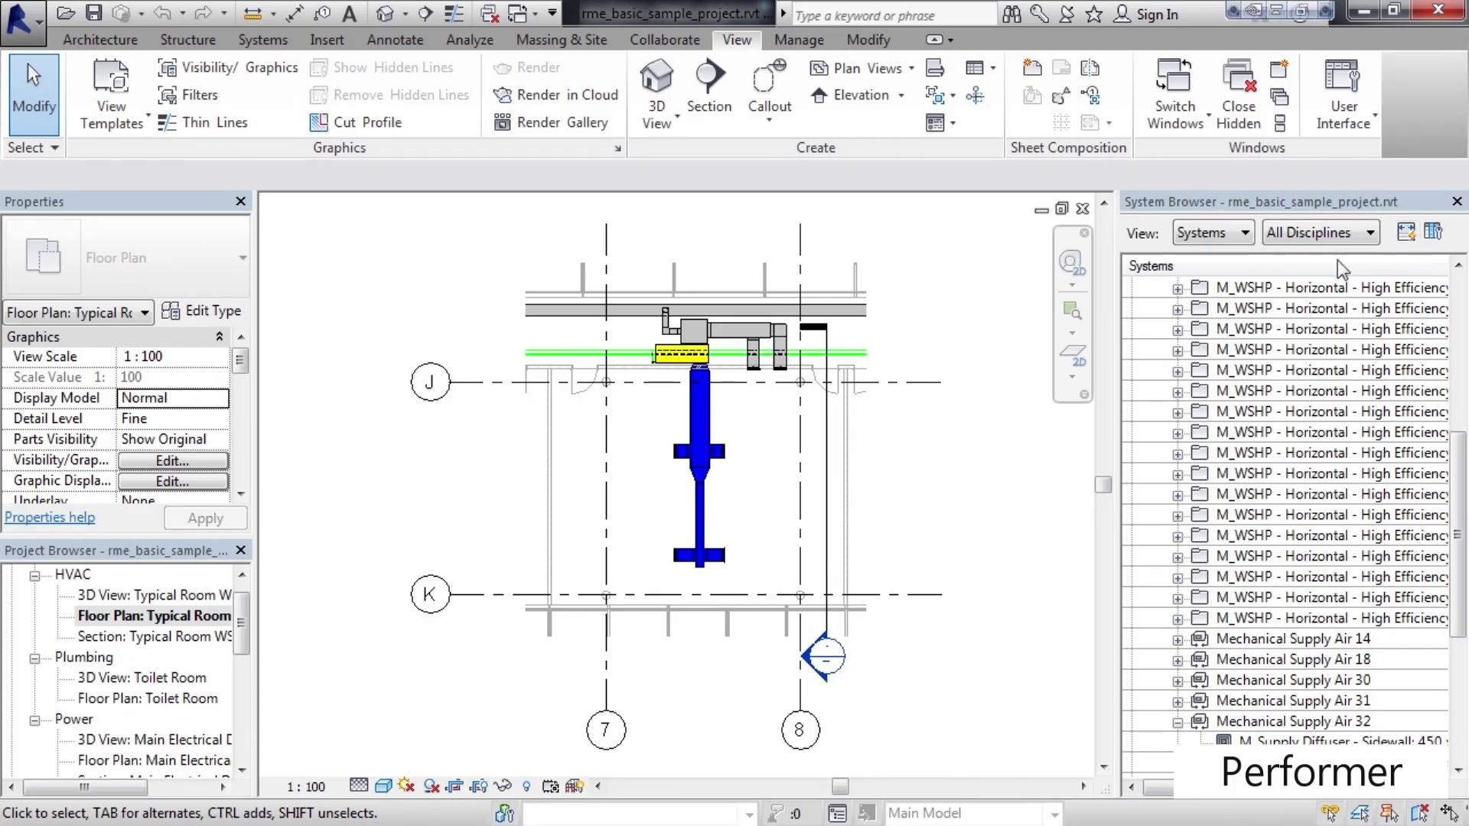
# - Move the System Browser out of its docked place to free the drawing area
pyautogui.moveTo(1271, 207); pyautogui.dragTo(1100, 301)
pyautogui.moveTo(1214, 788); pyautogui.dragTo(1157, 790)
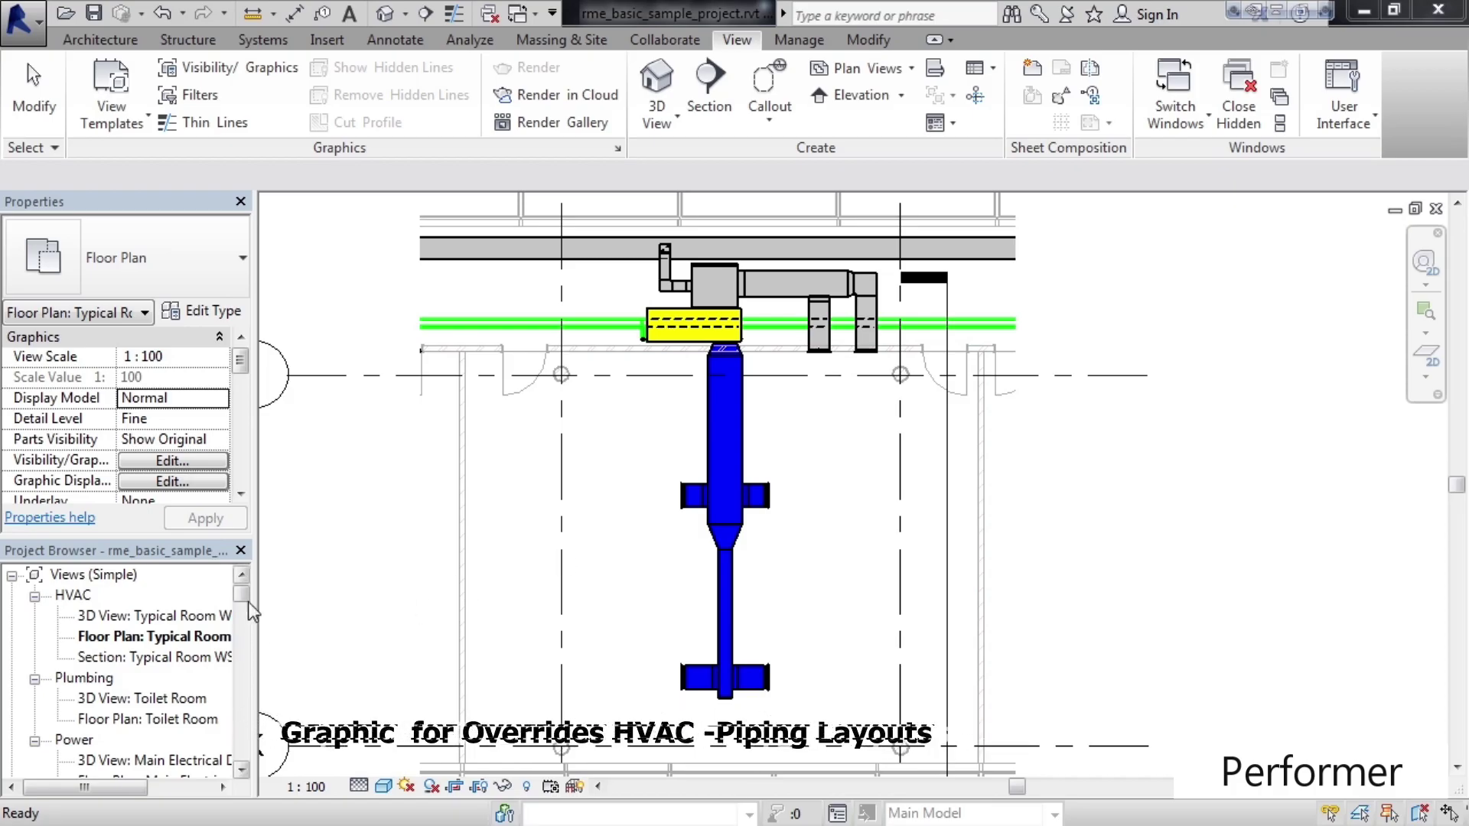
# - Locate the Duct System family in the Project Browser and view the properties of the Exhaust Air, Return Air and Supply Air types
pyautogui.moveTo(238, 594); pyautogui.dragTo(241, 619)
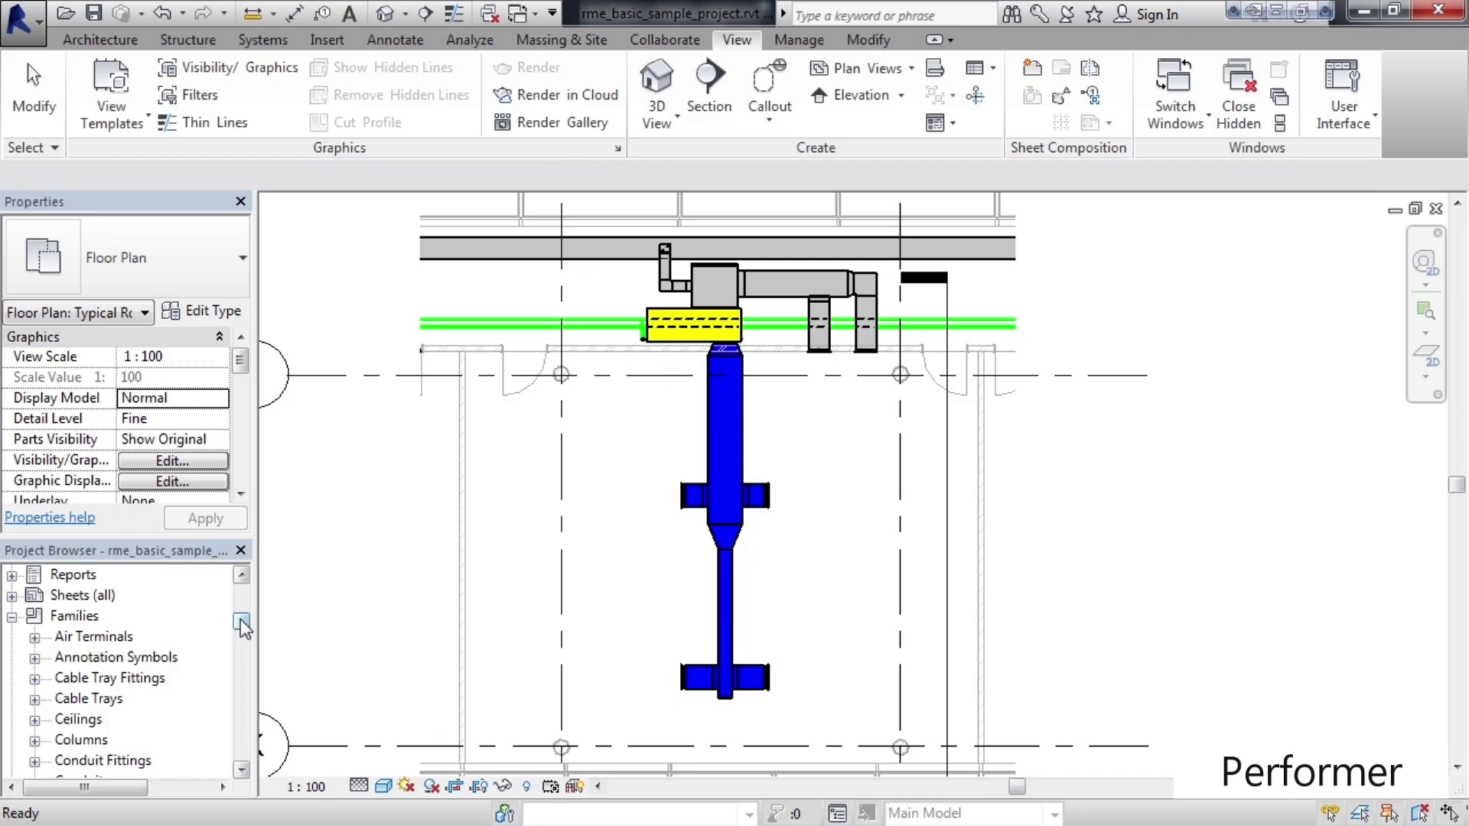
pyautogui.moveTo(241, 619); pyautogui.dragTo(241, 652)
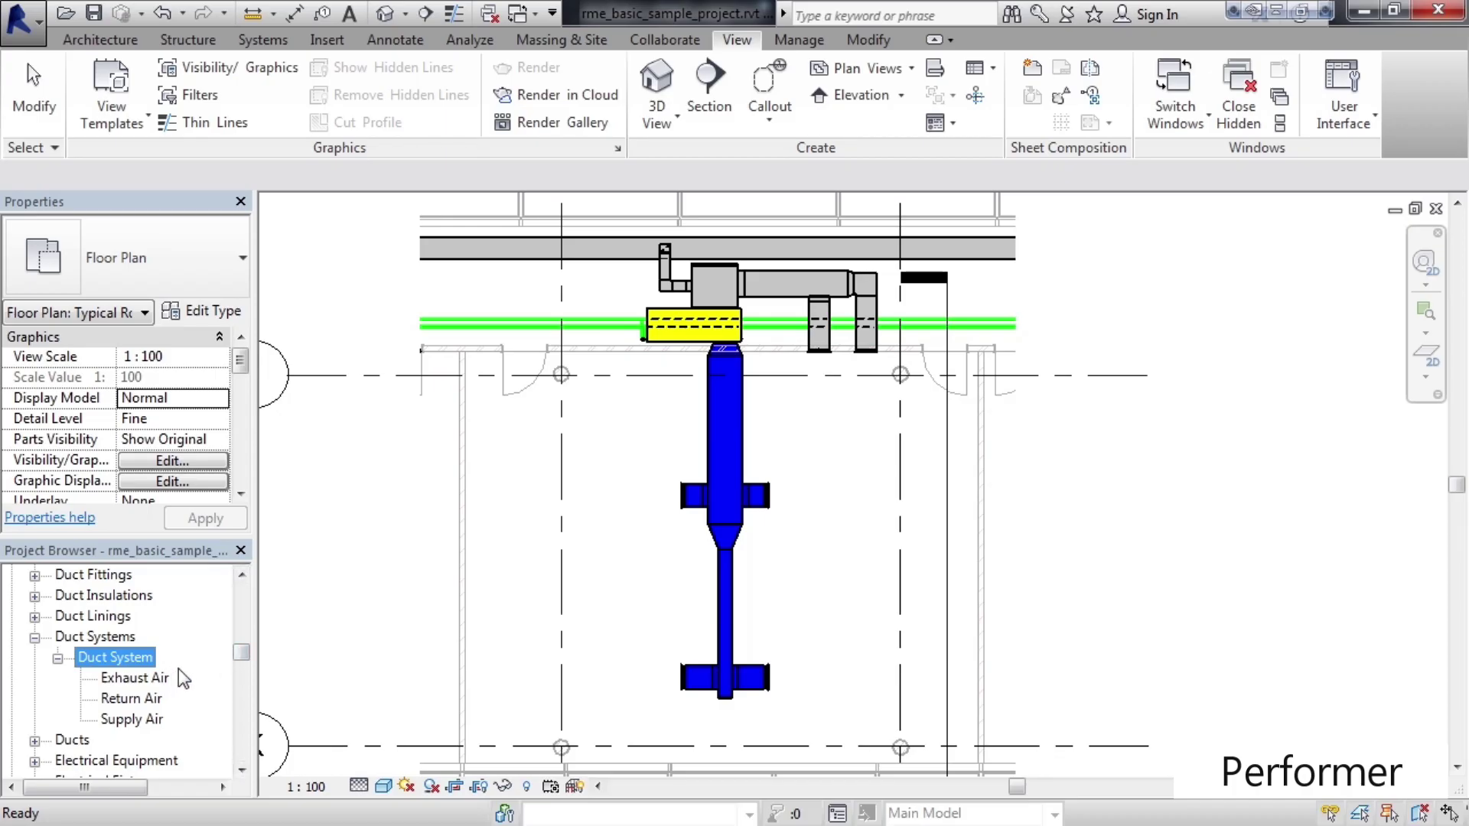
pyautogui.click(152, 678)
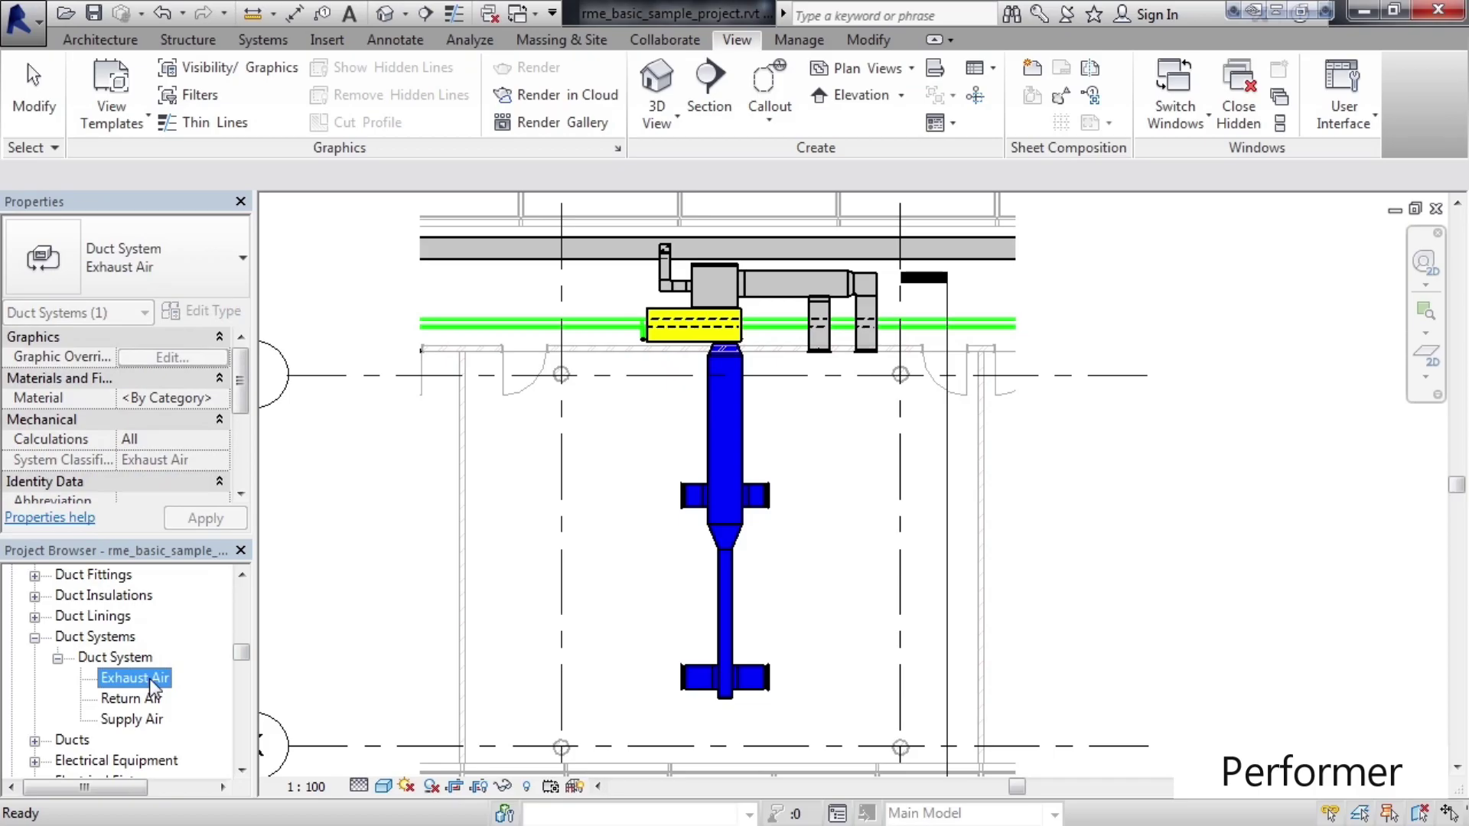
pyautogui.click(142, 698)
pyautogui.click(136, 721)
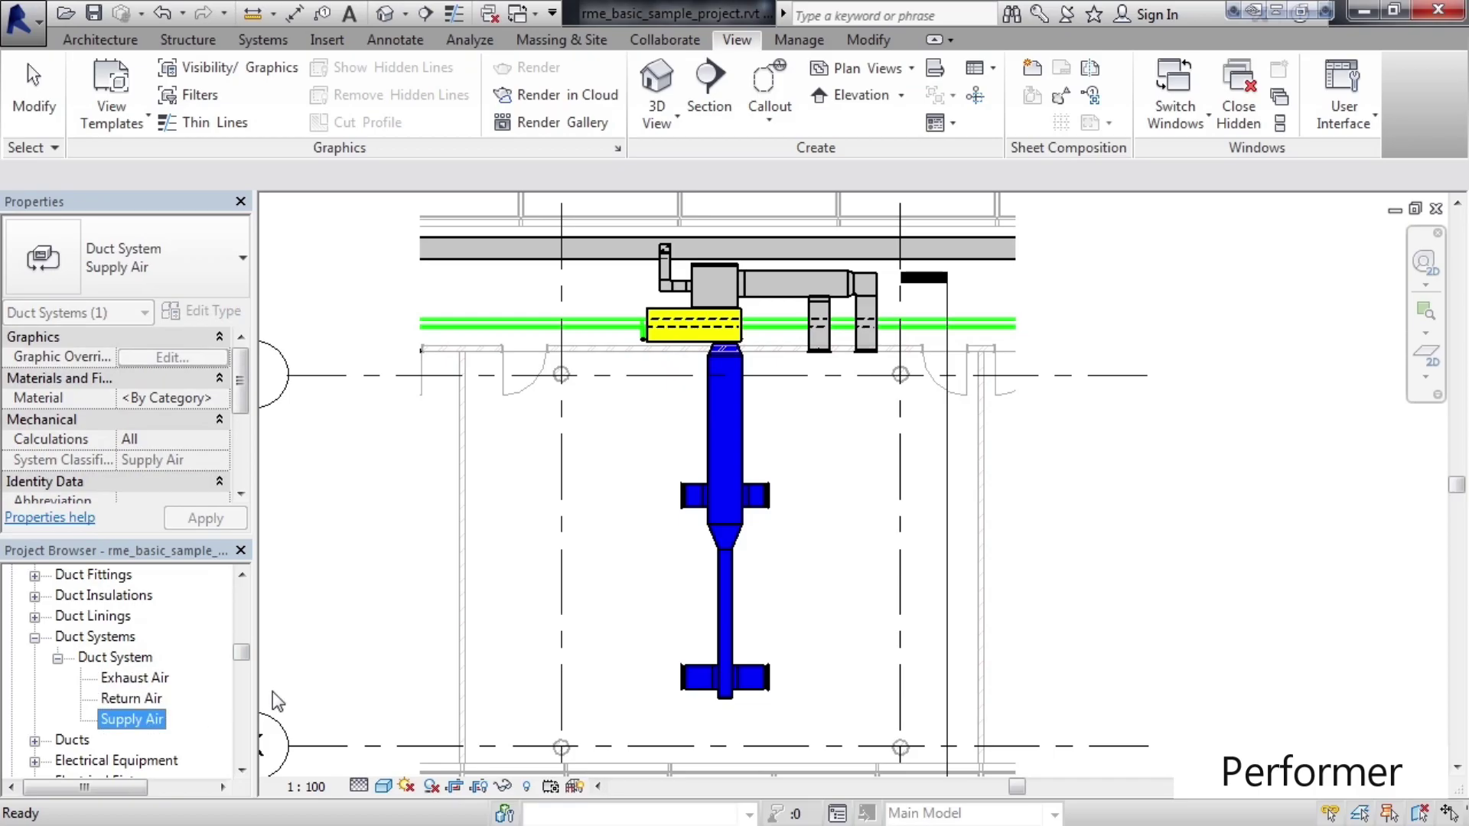
pyautogui.click(114, 658)
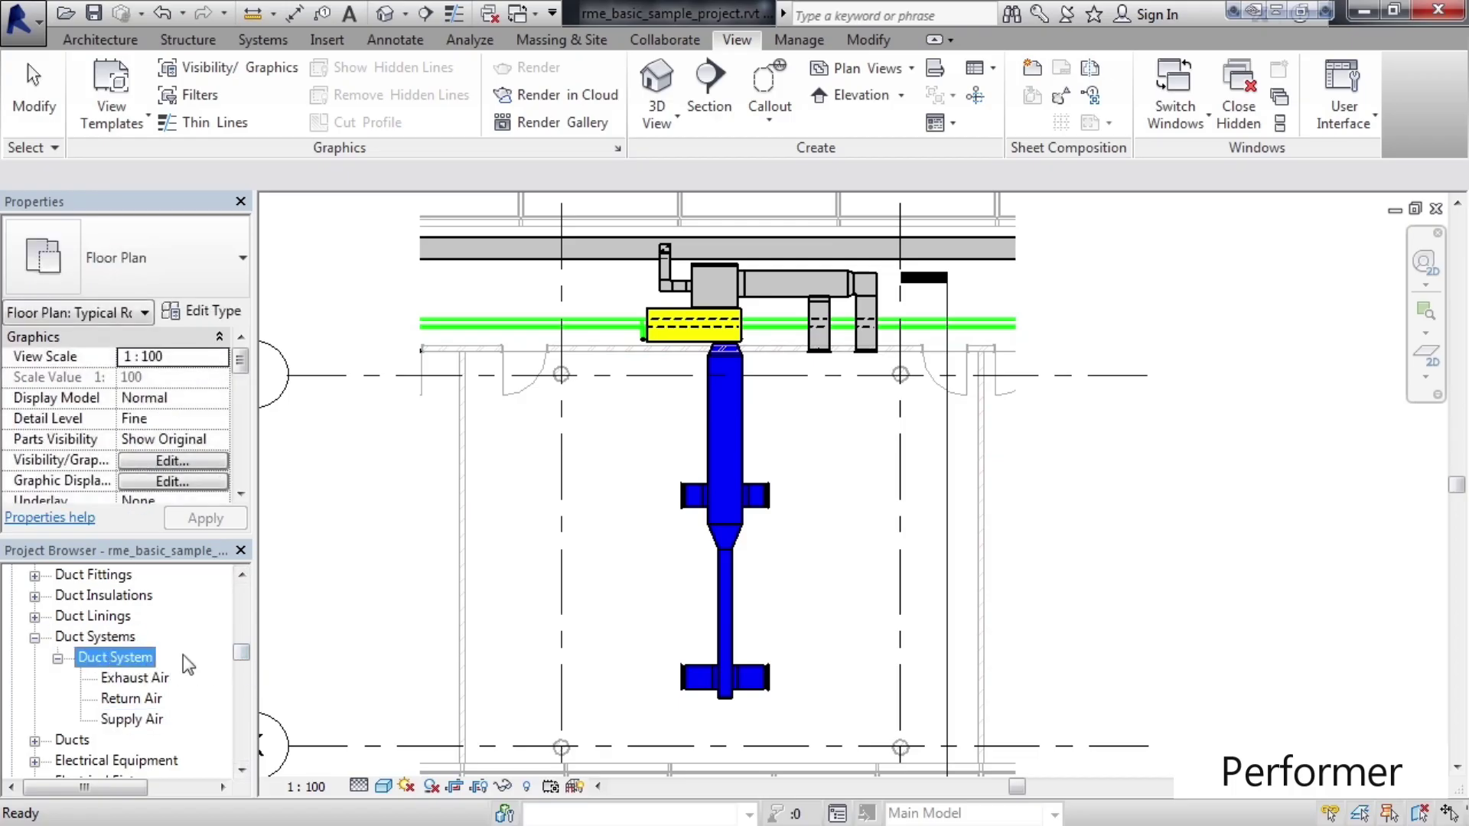
pyautogui.click(135, 678)
# - Locate the Piping System family in the Project Browser and view the properties of its domestic cold water types
pyautogui.moveTo(245, 652); pyautogui.dragTo(241, 689)
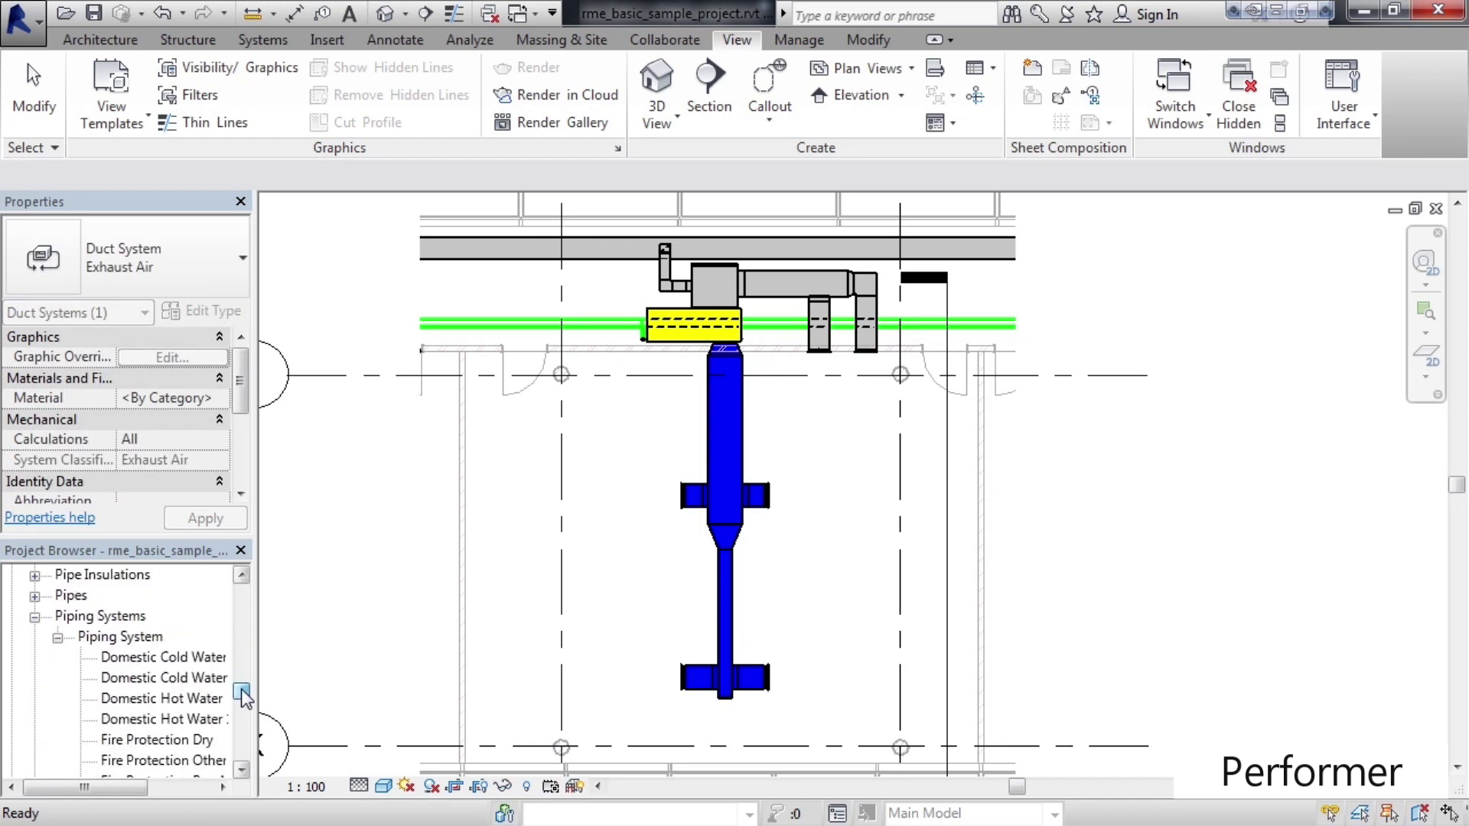
pyautogui.click(141, 643)
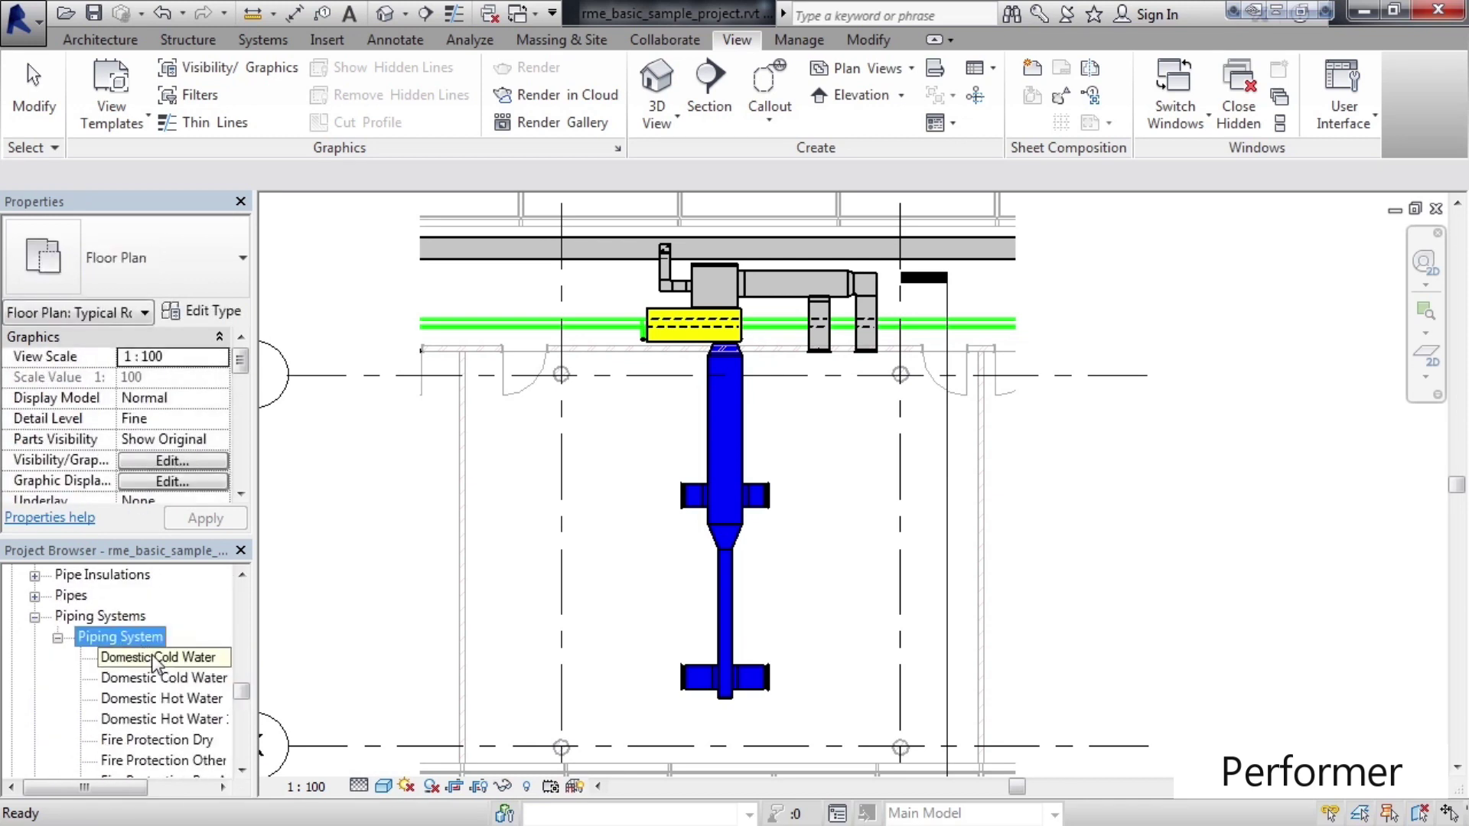
pyautogui.click(153, 656)
pyautogui.click(167, 682)
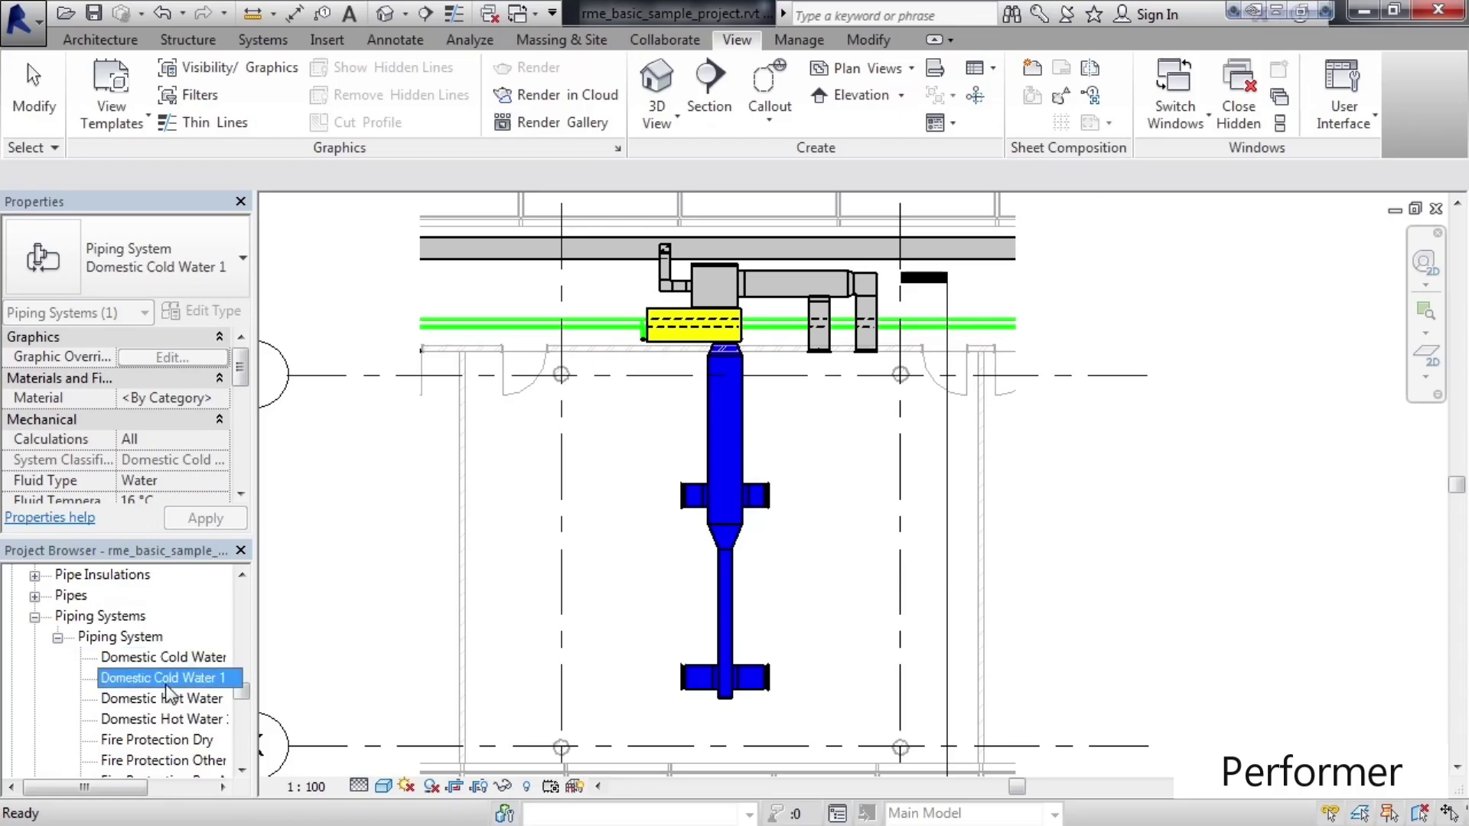
# - Go back to the Duct System family in the Project Browser and select the Exhaust Air type
pyautogui.moveTo(241, 689); pyautogui.dragTo(245, 653)
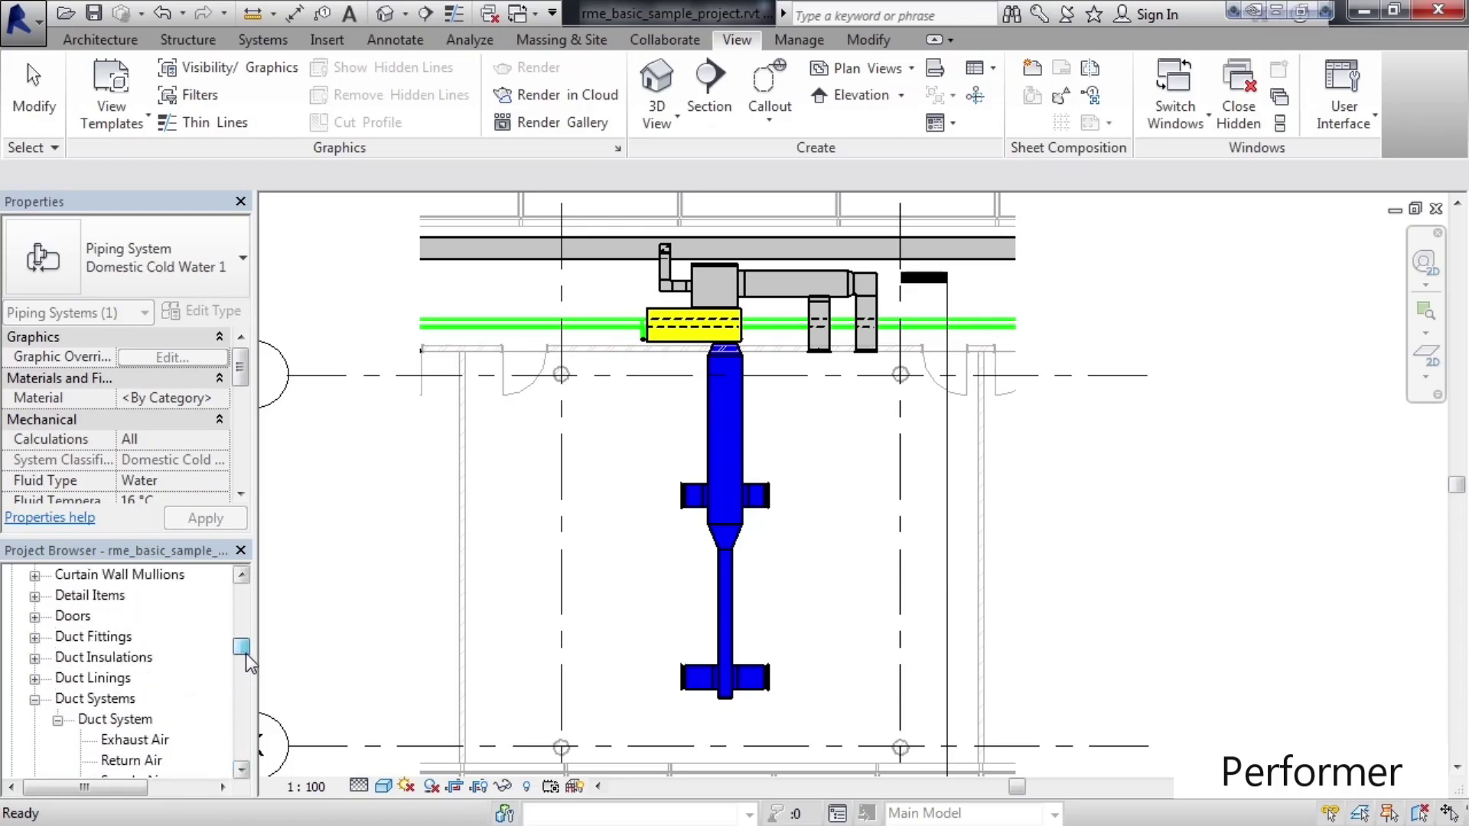
pyautogui.click(241, 769)
pyautogui.click(241, 769)
pyautogui.click(153, 699)
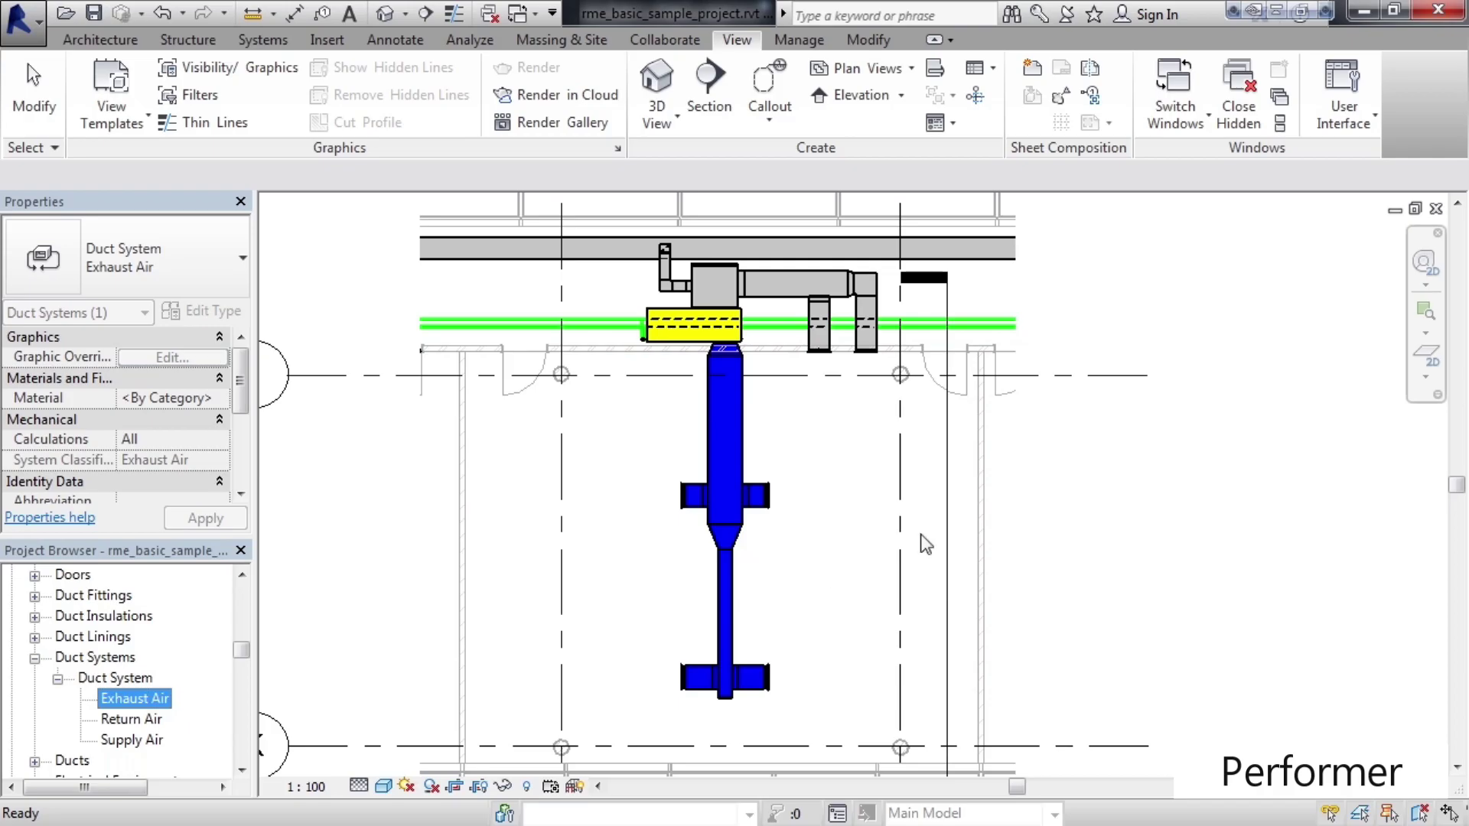
# - Show the System Browser and select the Mechanical Supply Air 32 duct system in it
pyautogui.click(1360, 122)
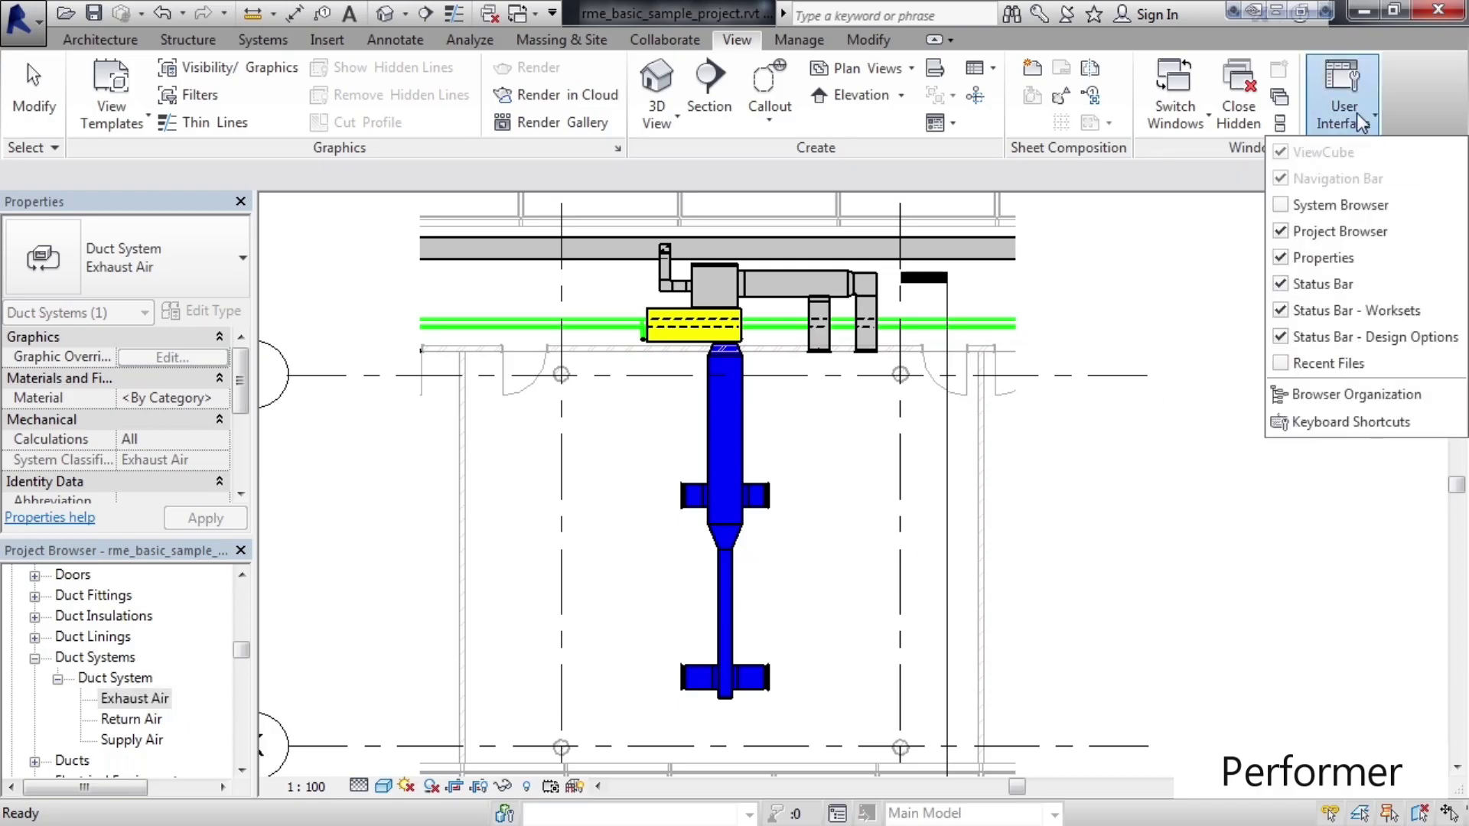
pyautogui.click(1278, 207)
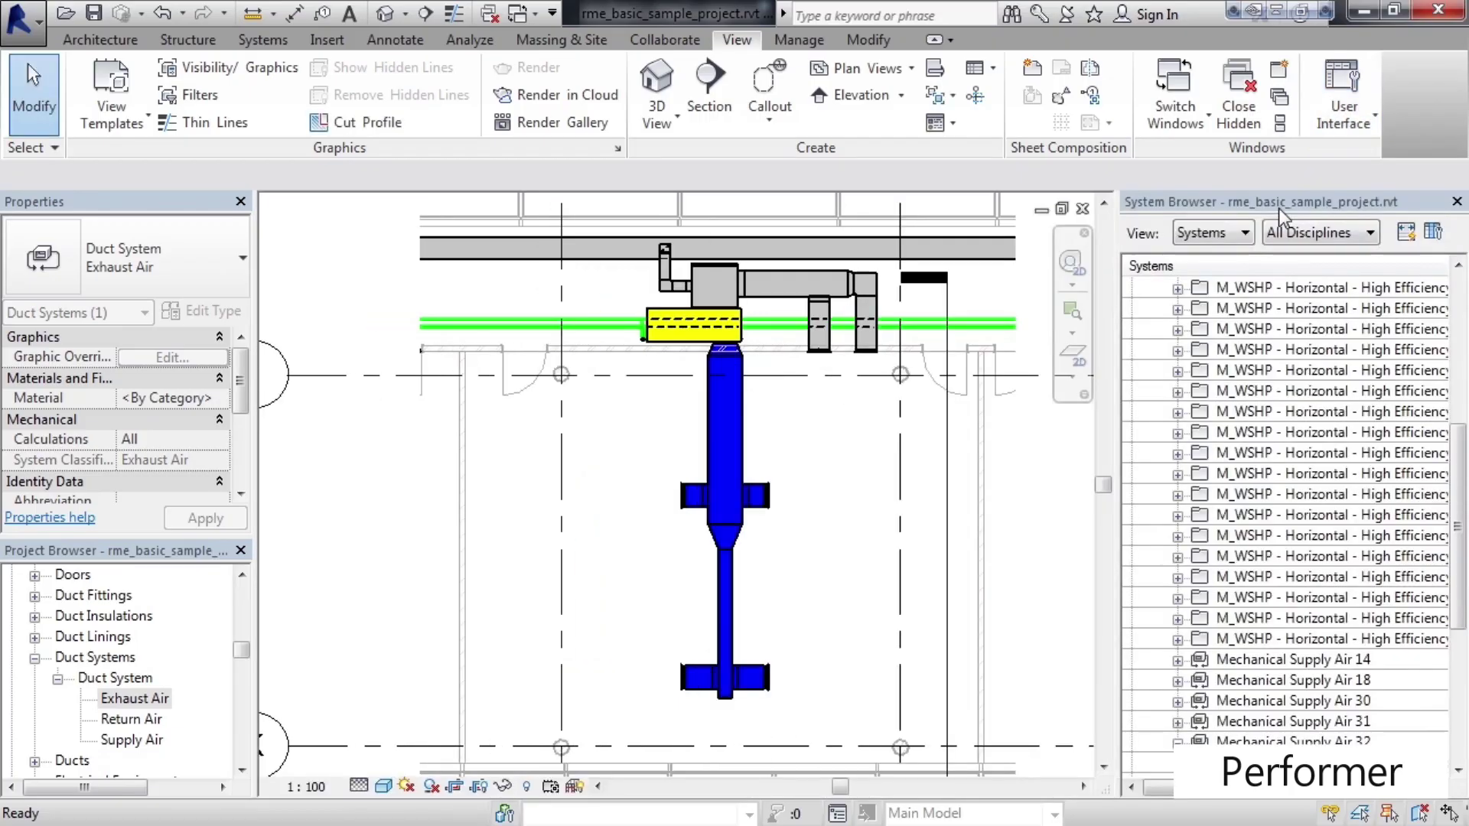
pyautogui.click(1301, 329)
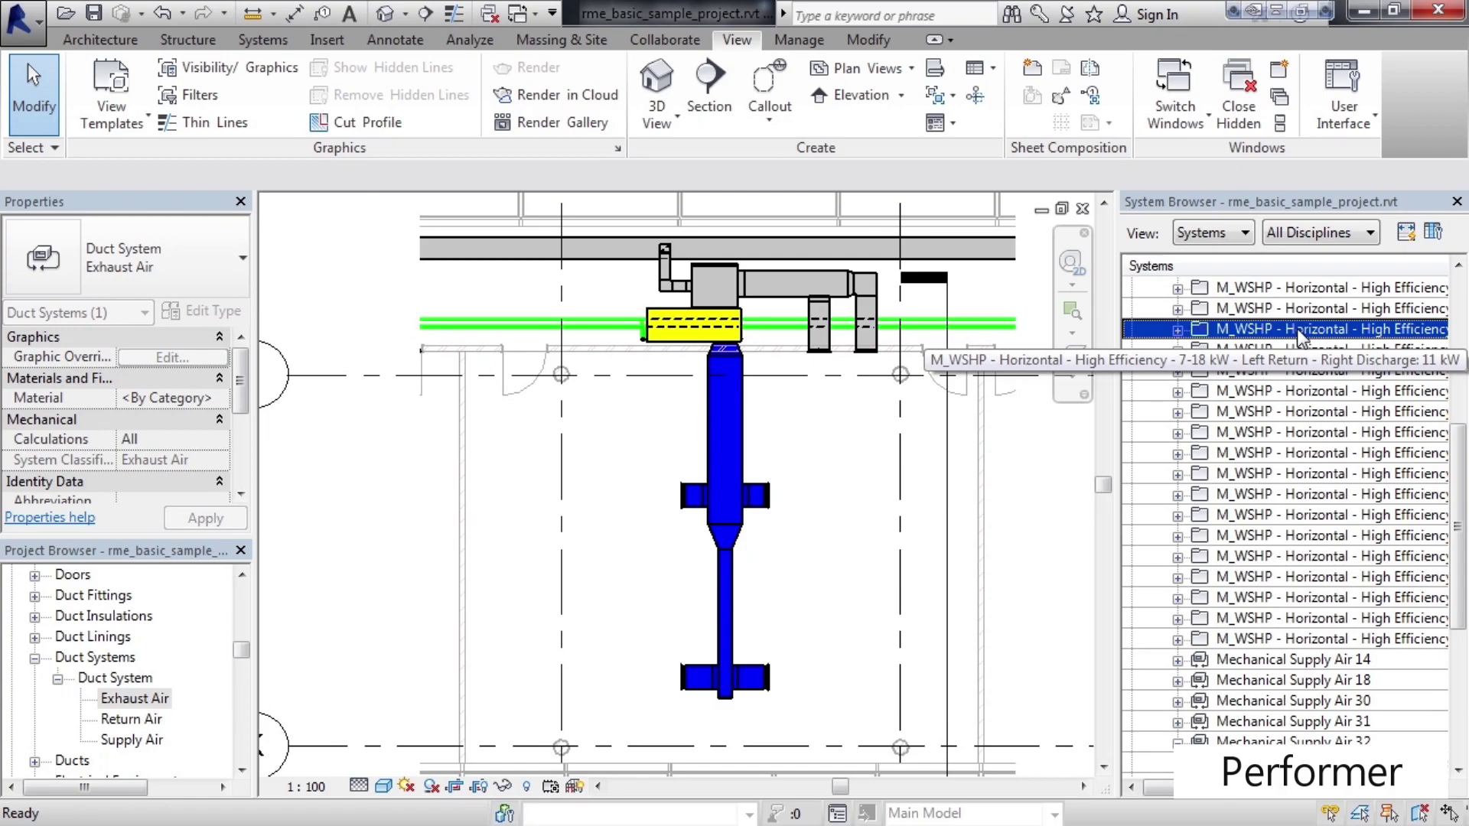
pyautogui.moveTo(1460, 446); pyautogui.dragTo(1460, 524)
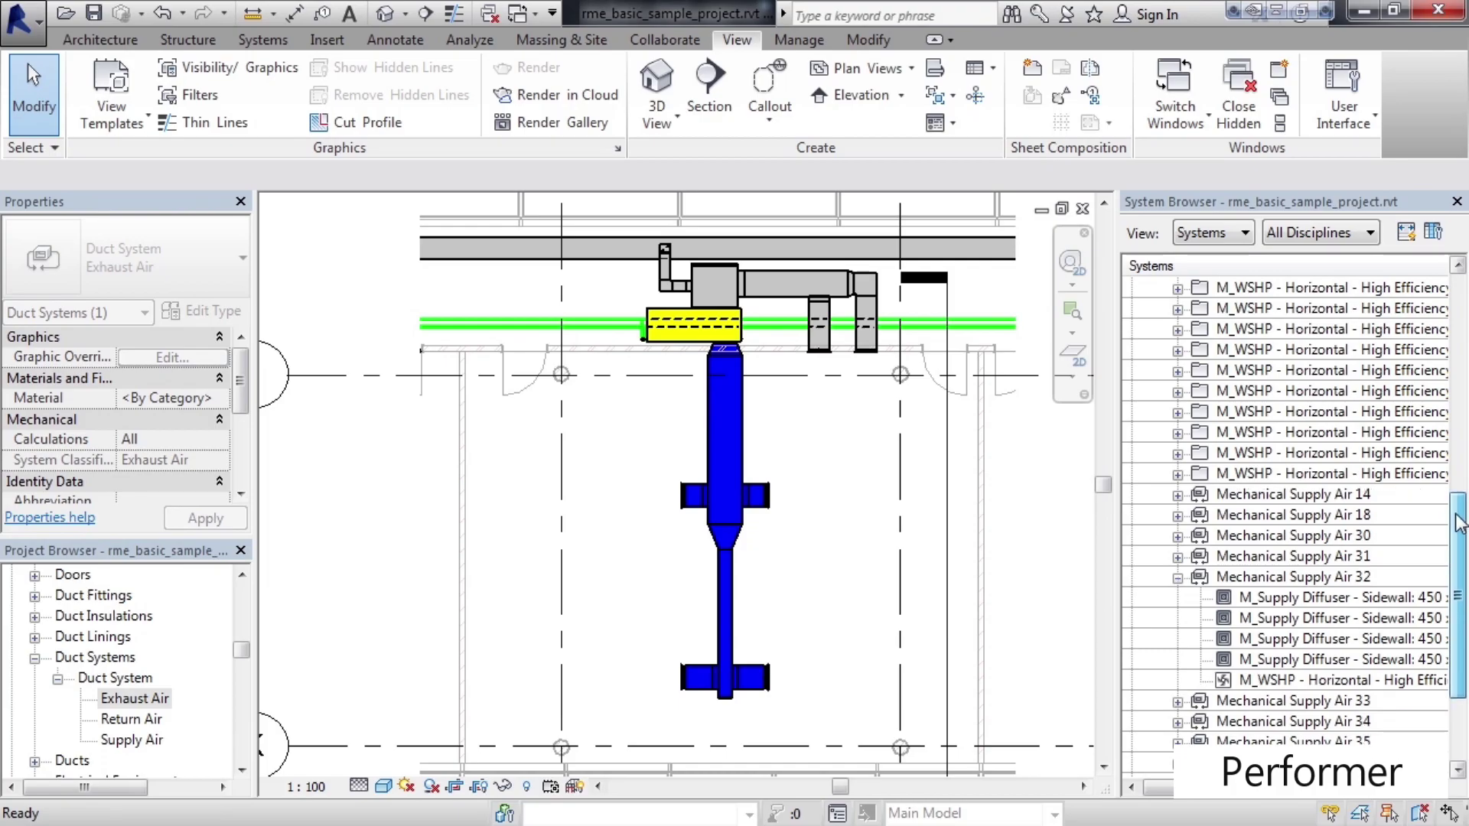
pyautogui.click(1301, 579)
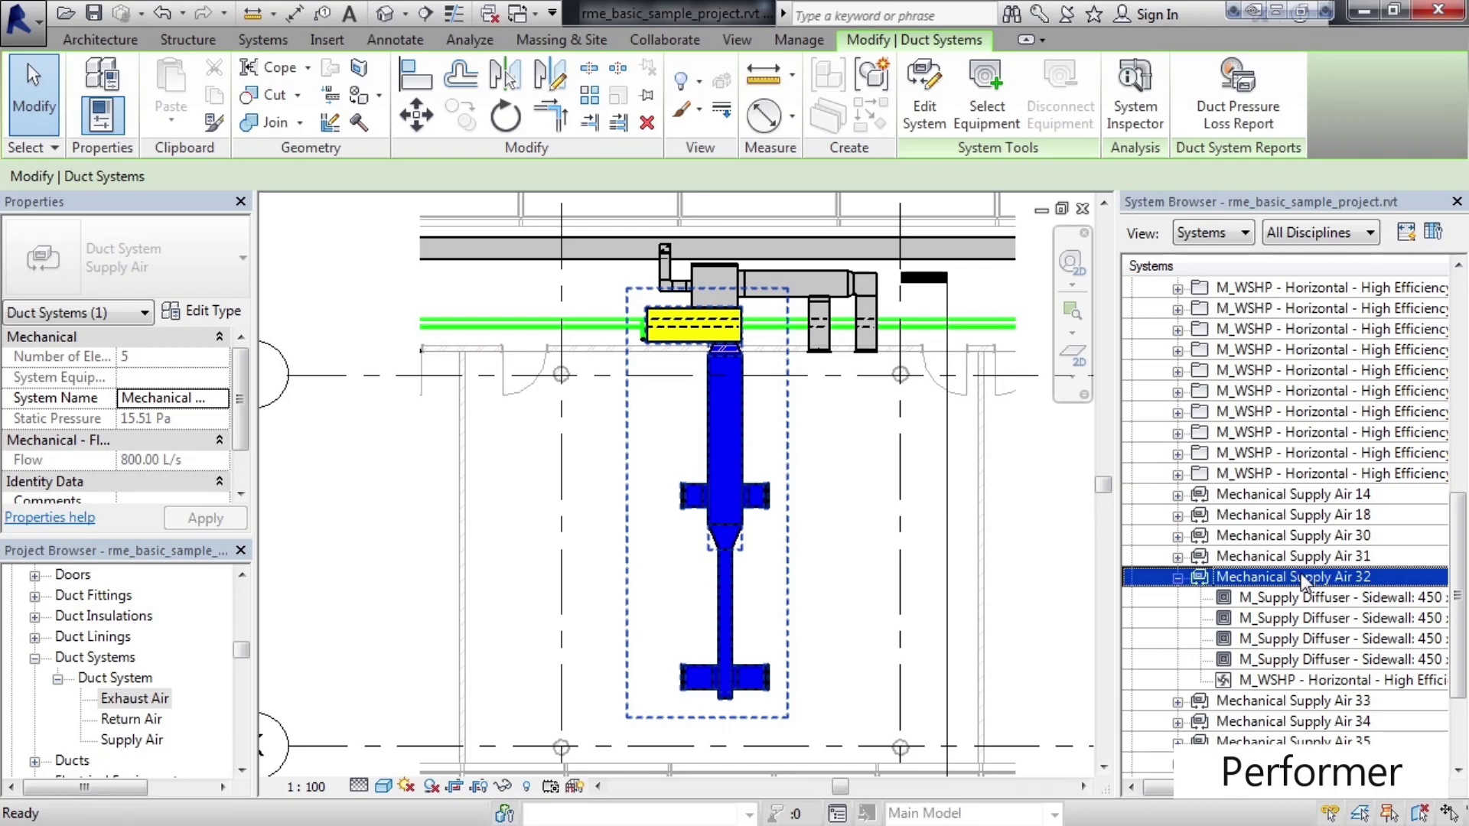
# - View the properties of Mechanical Supply Air 32 and check which duct system types are available for it
pyautogui.rightClick(1302, 574)
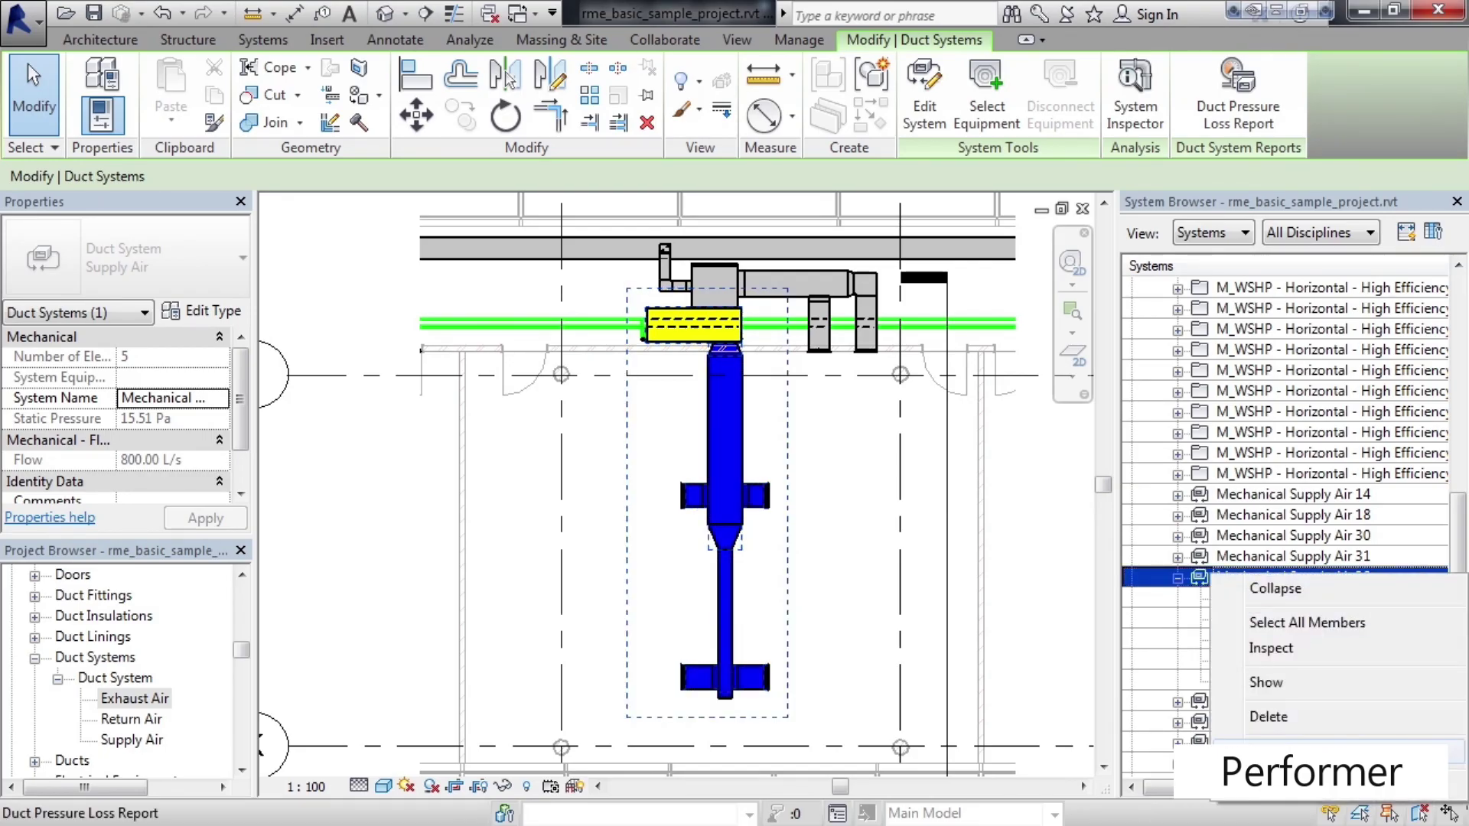
pyautogui.click(1280, 792)
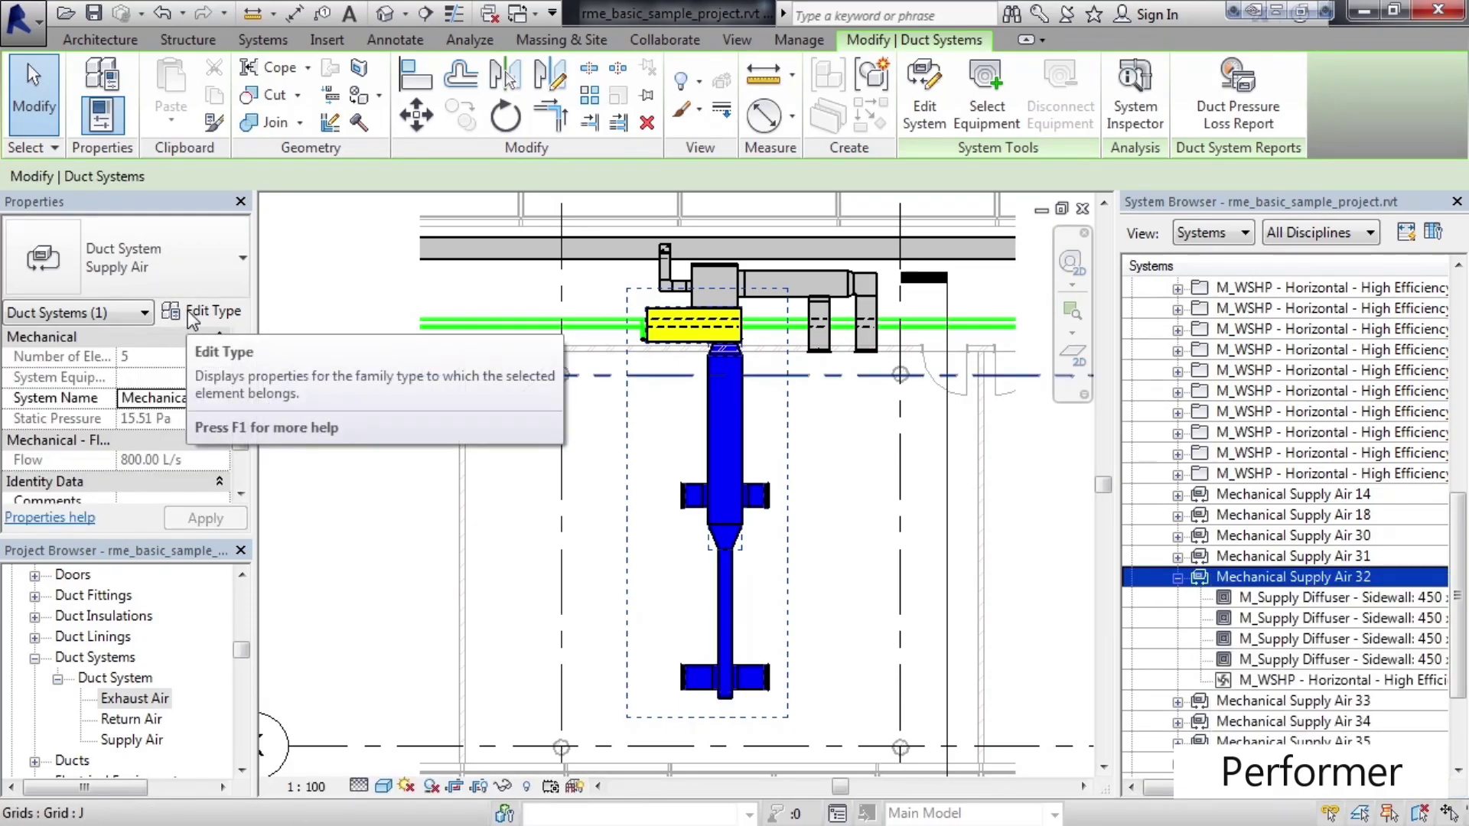
pyautogui.click(236, 273)
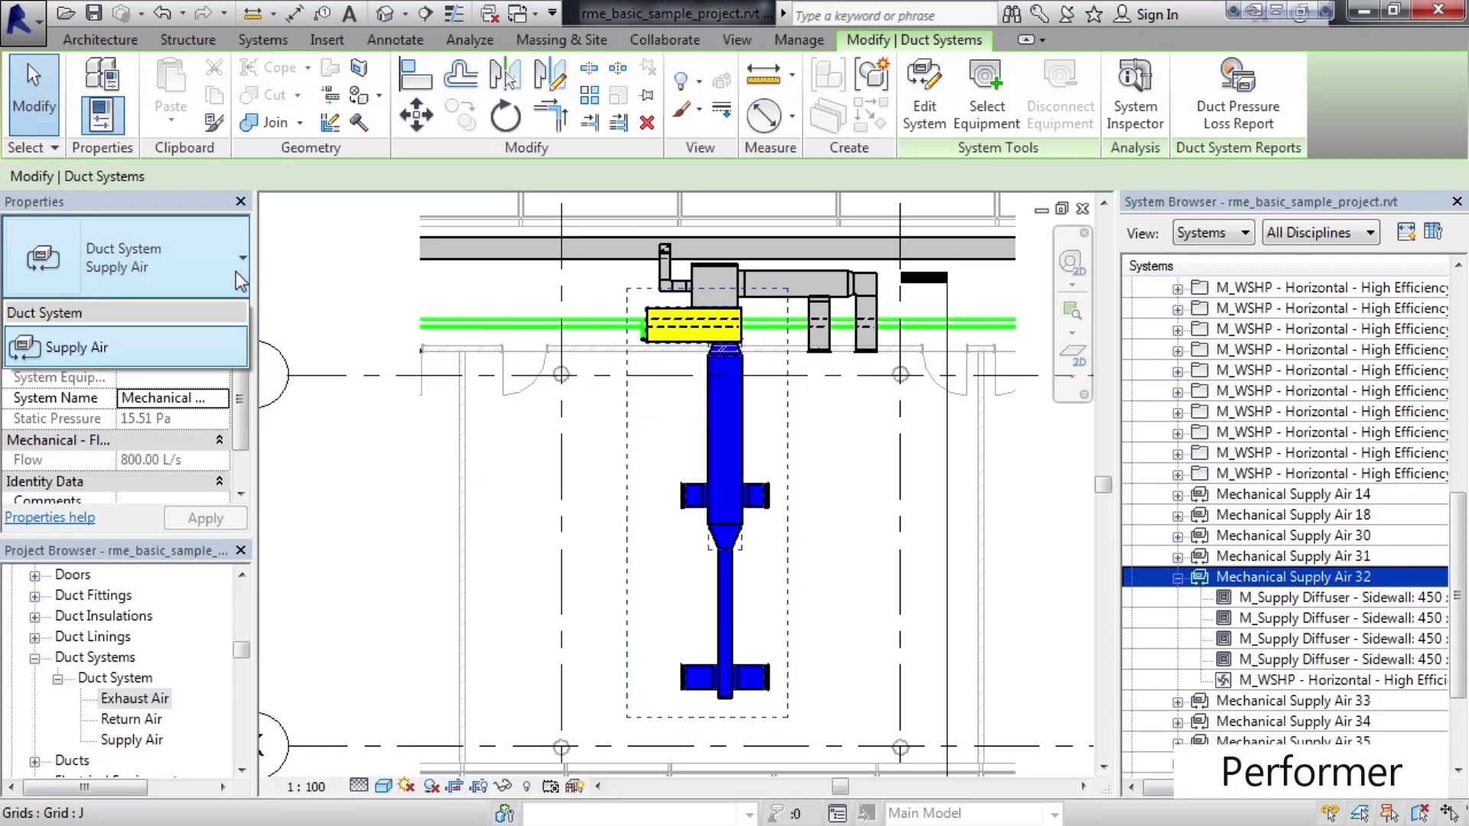
pyautogui.click(236, 272)
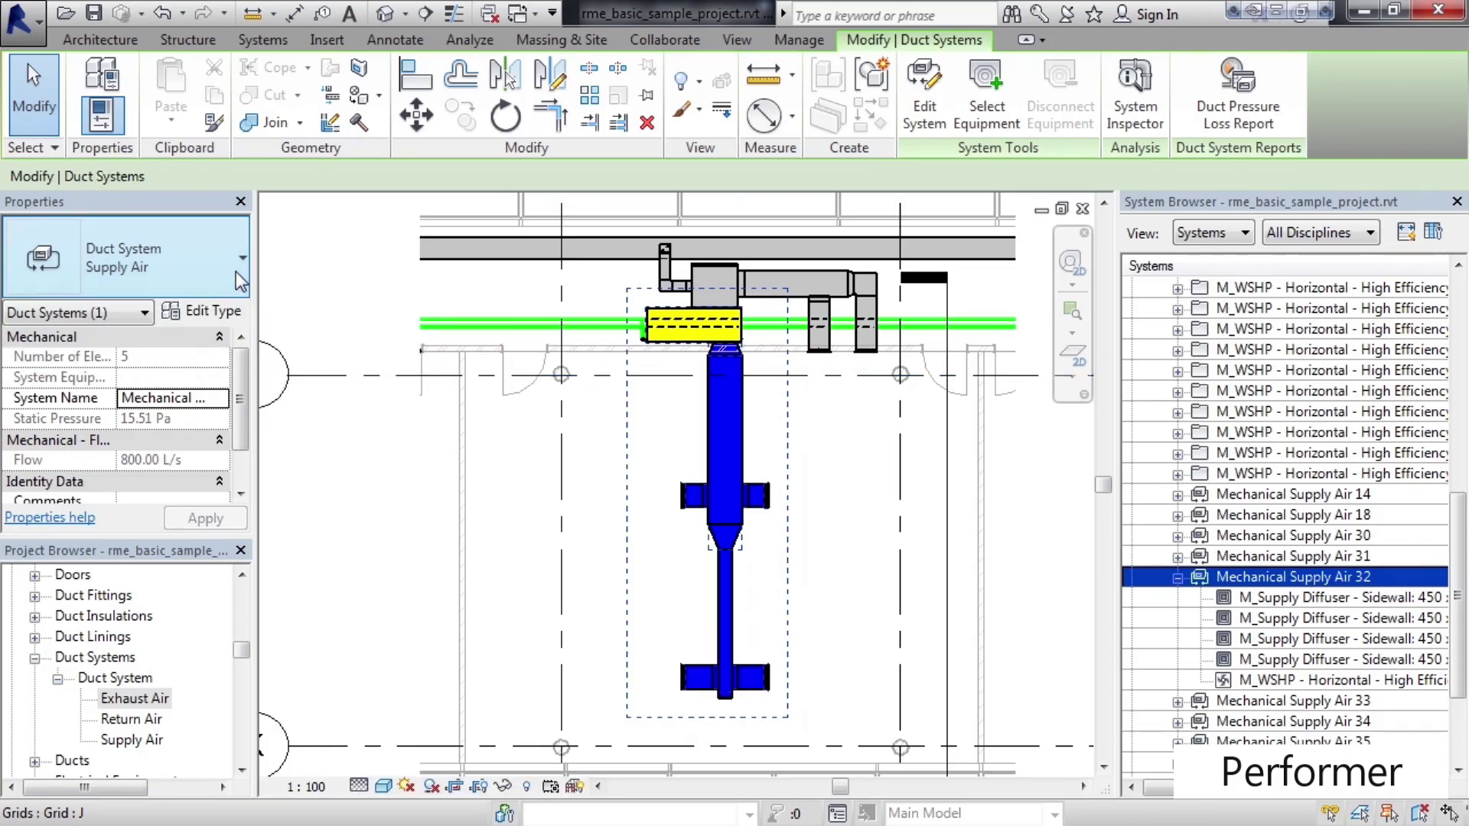
# - Override the line color of the Supply Air duct system type with Red in its type properties
pyautogui.click(212, 312)
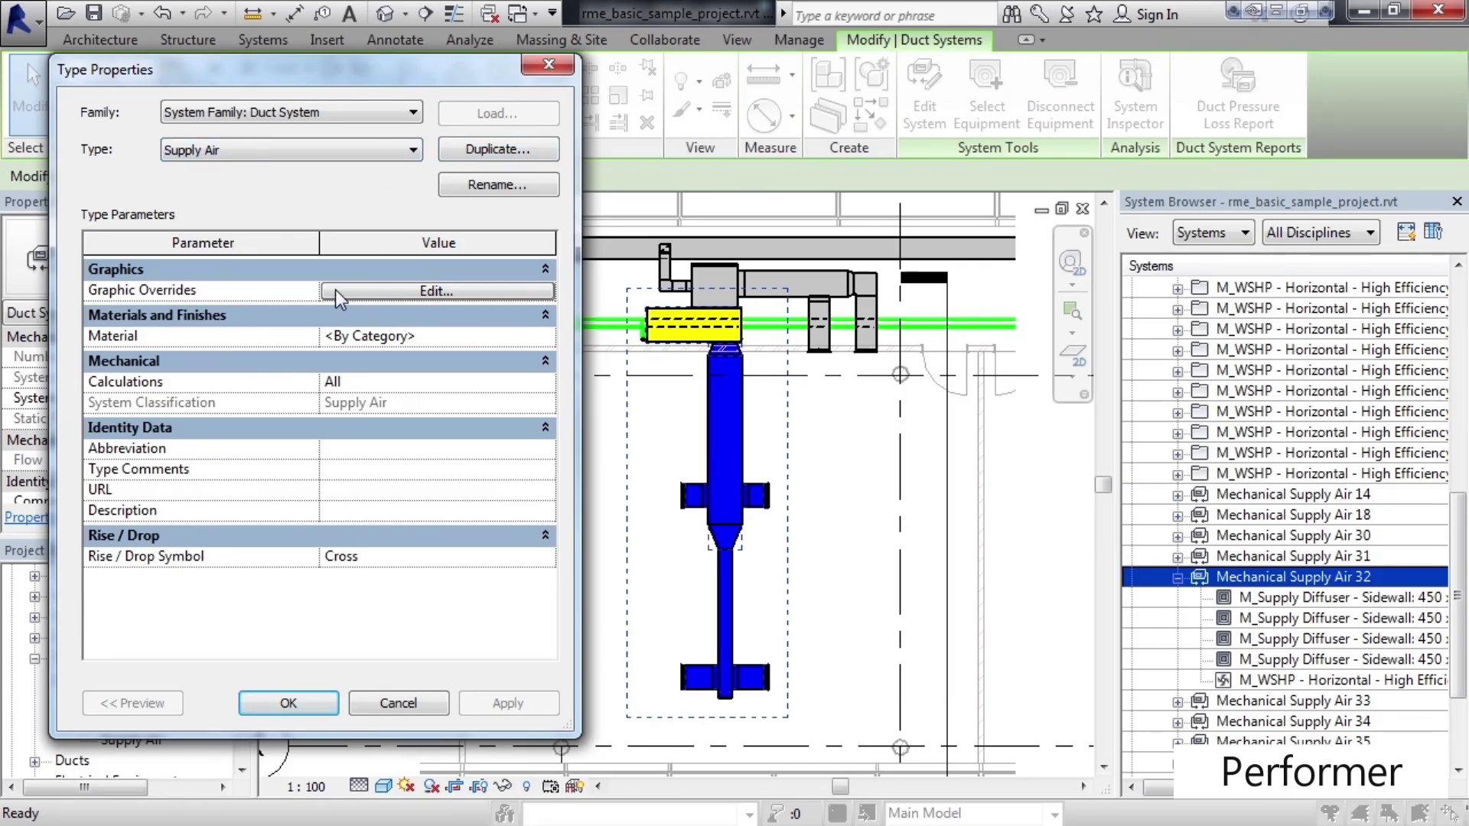
pyautogui.click(399, 291)
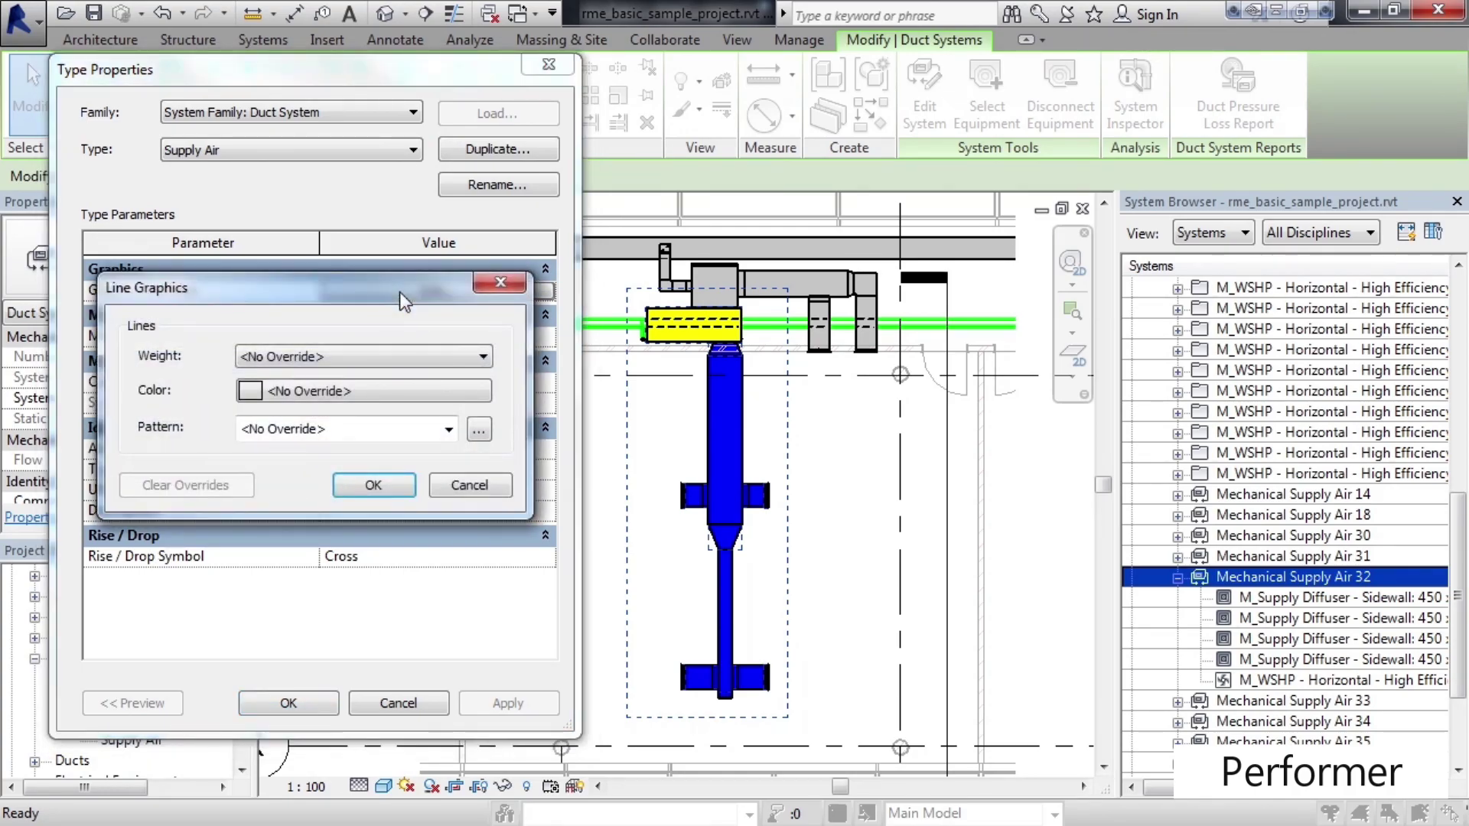
pyautogui.click(321, 390)
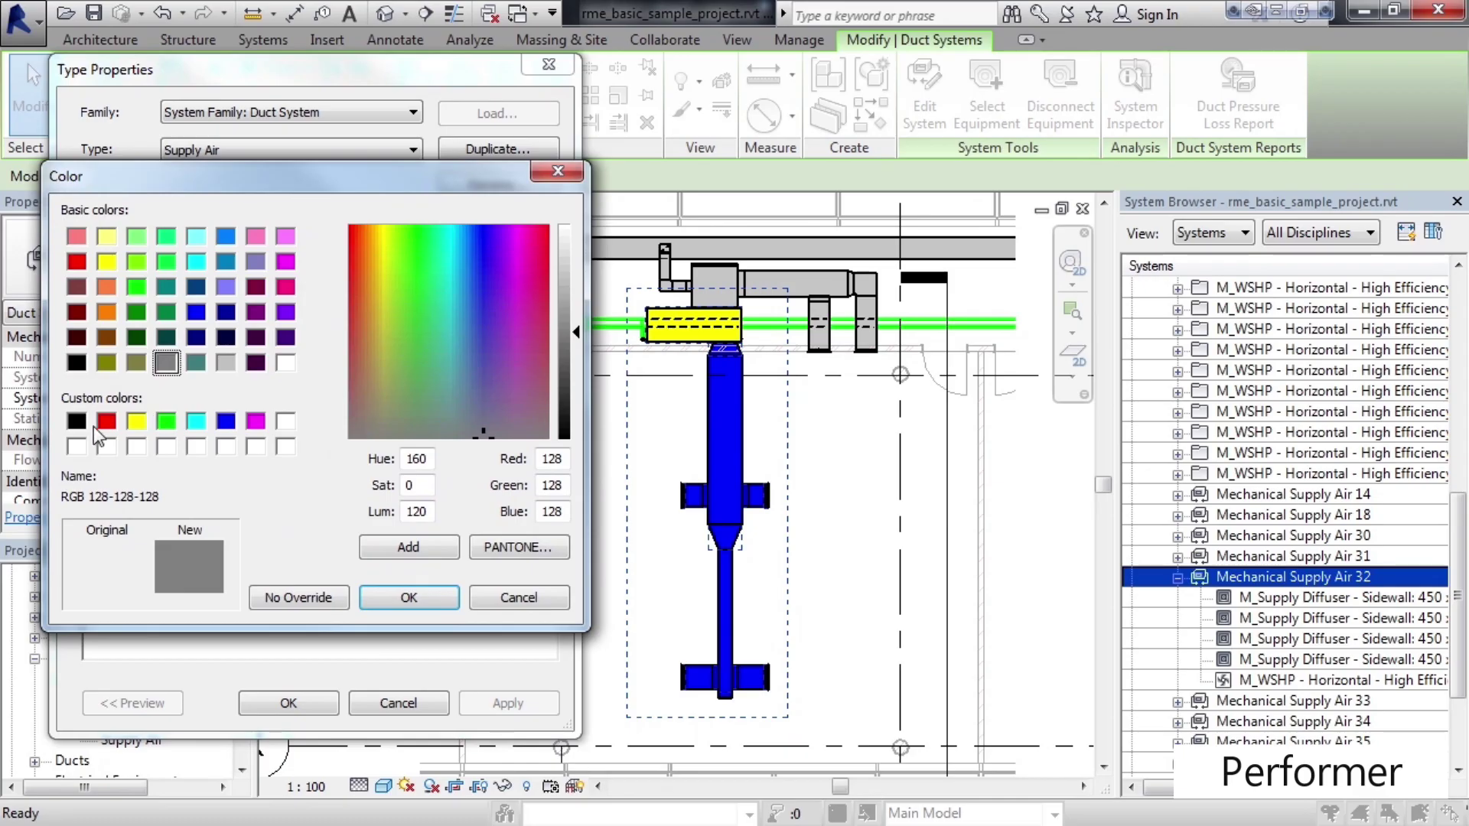
pyautogui.click(102, 424)
pyautogui.click(409, 598)
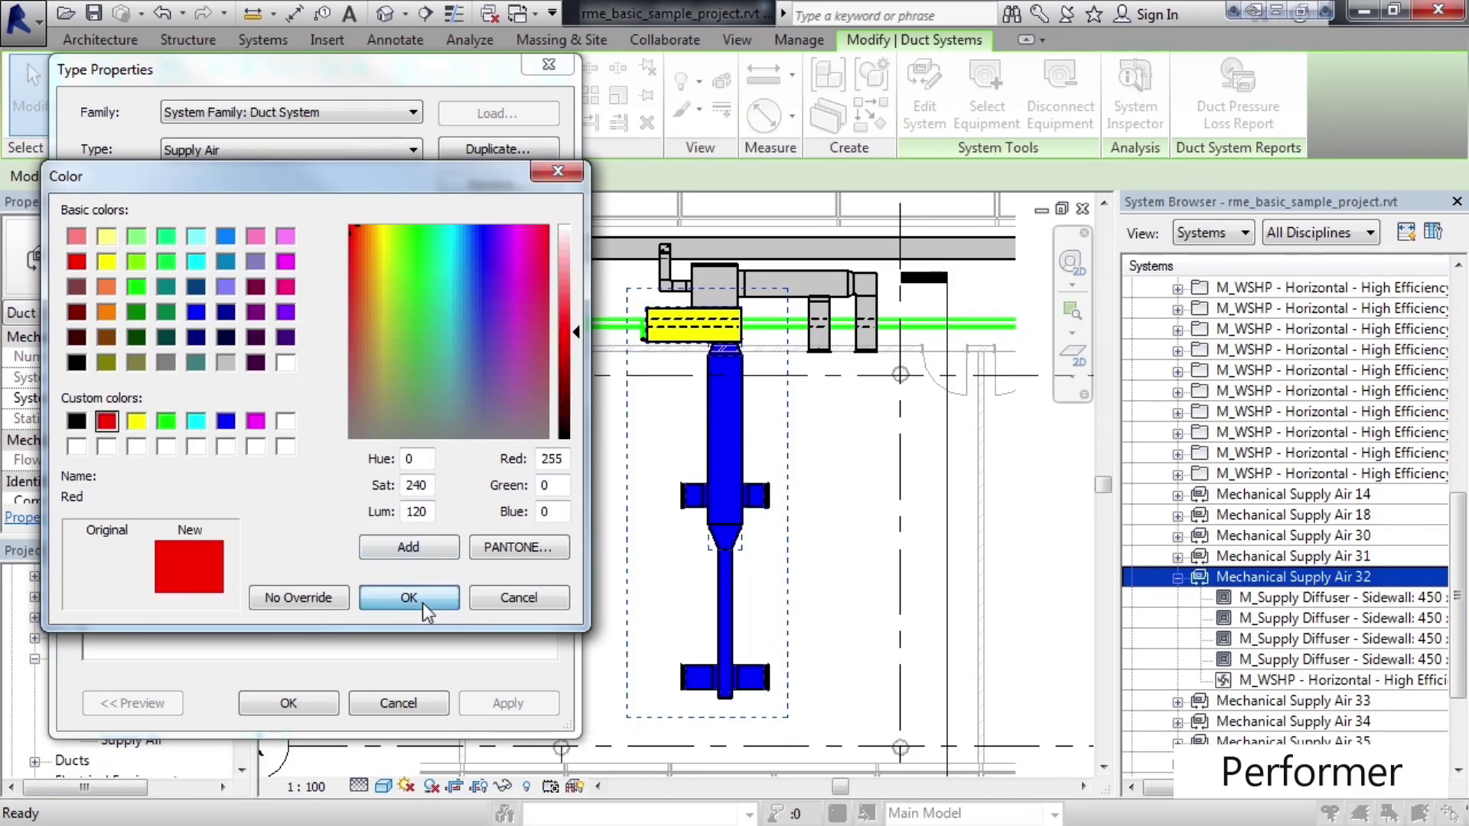
pyautogui.click(374, 487)
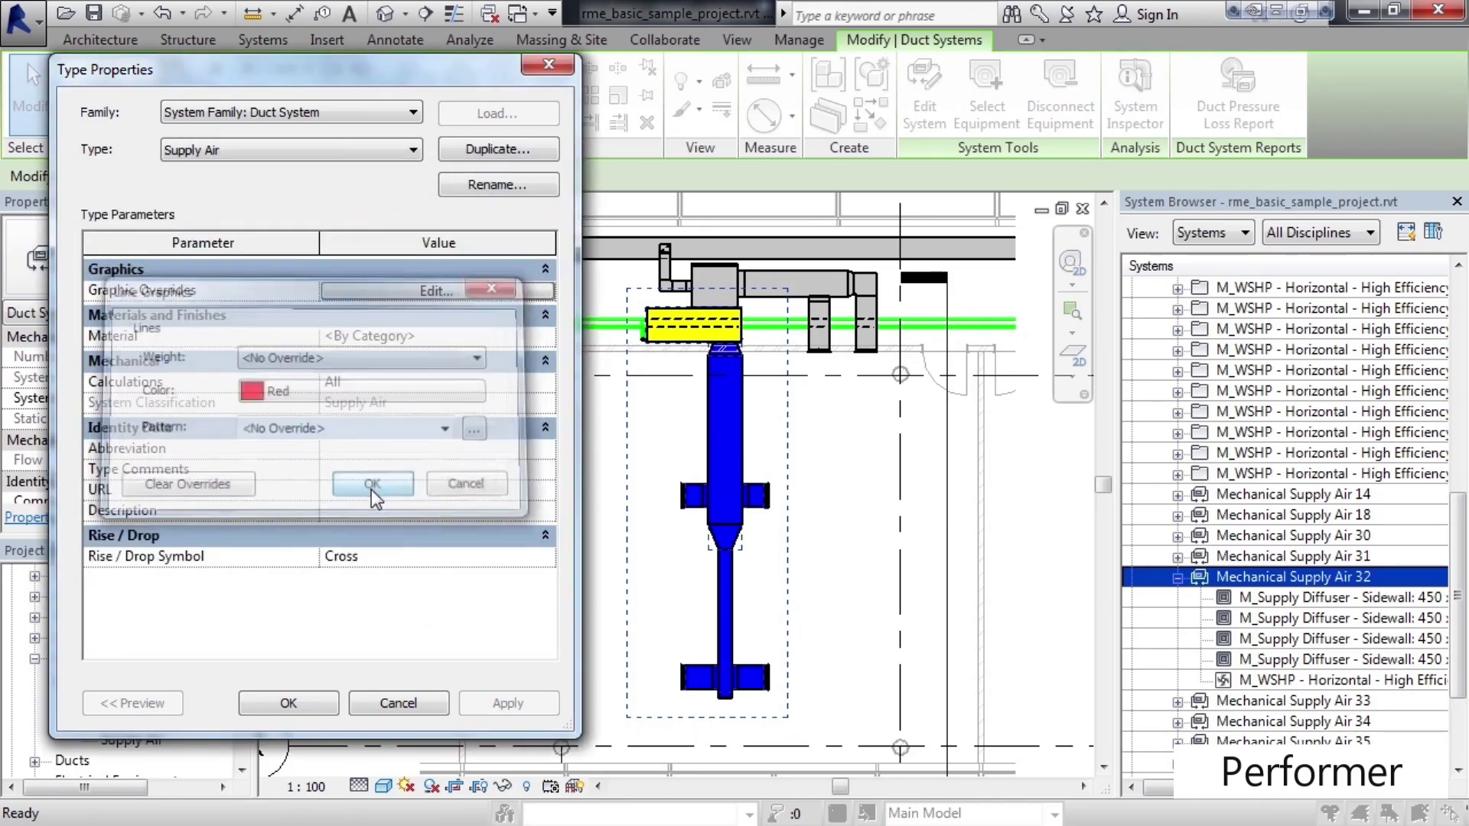
pyautogui.click(288, 703)
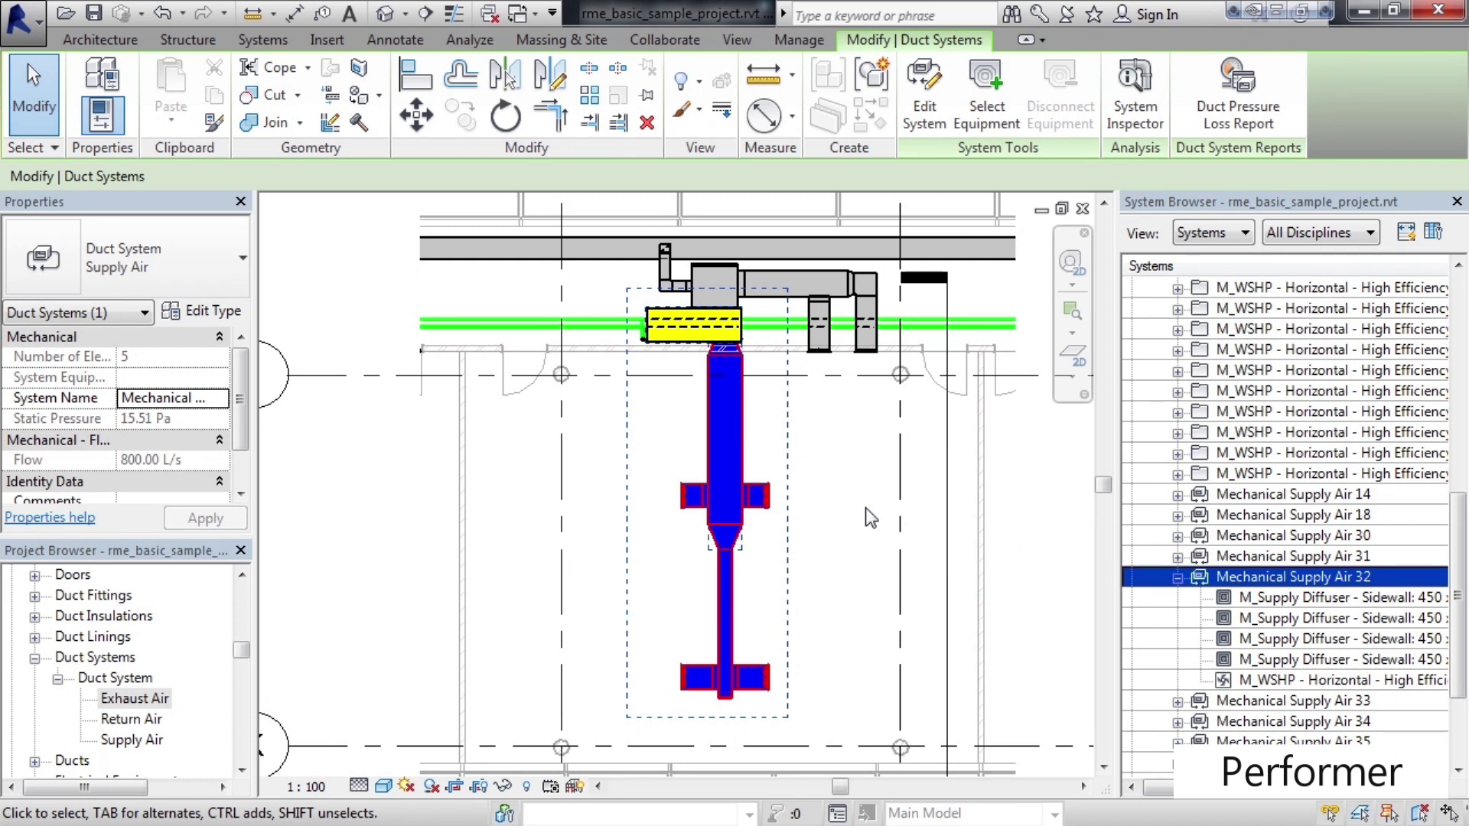
# - Select the M_Supply Diffuser - Sidewall terminals of Mechanical Supply Air 32 one after another to locate them in the plan
pyautogui.click(1316, 599)
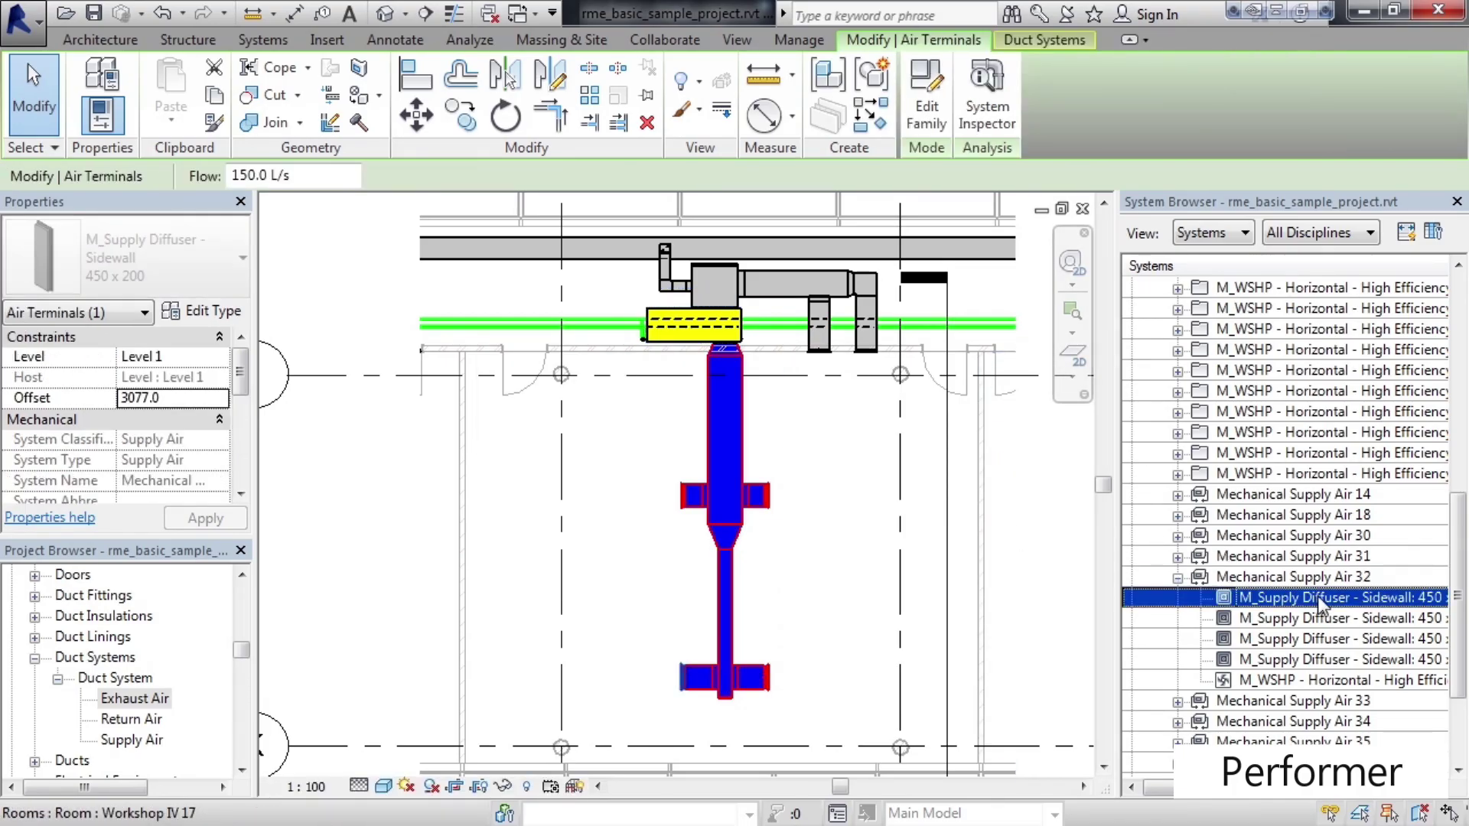
pyautogui.click(1317, 618)
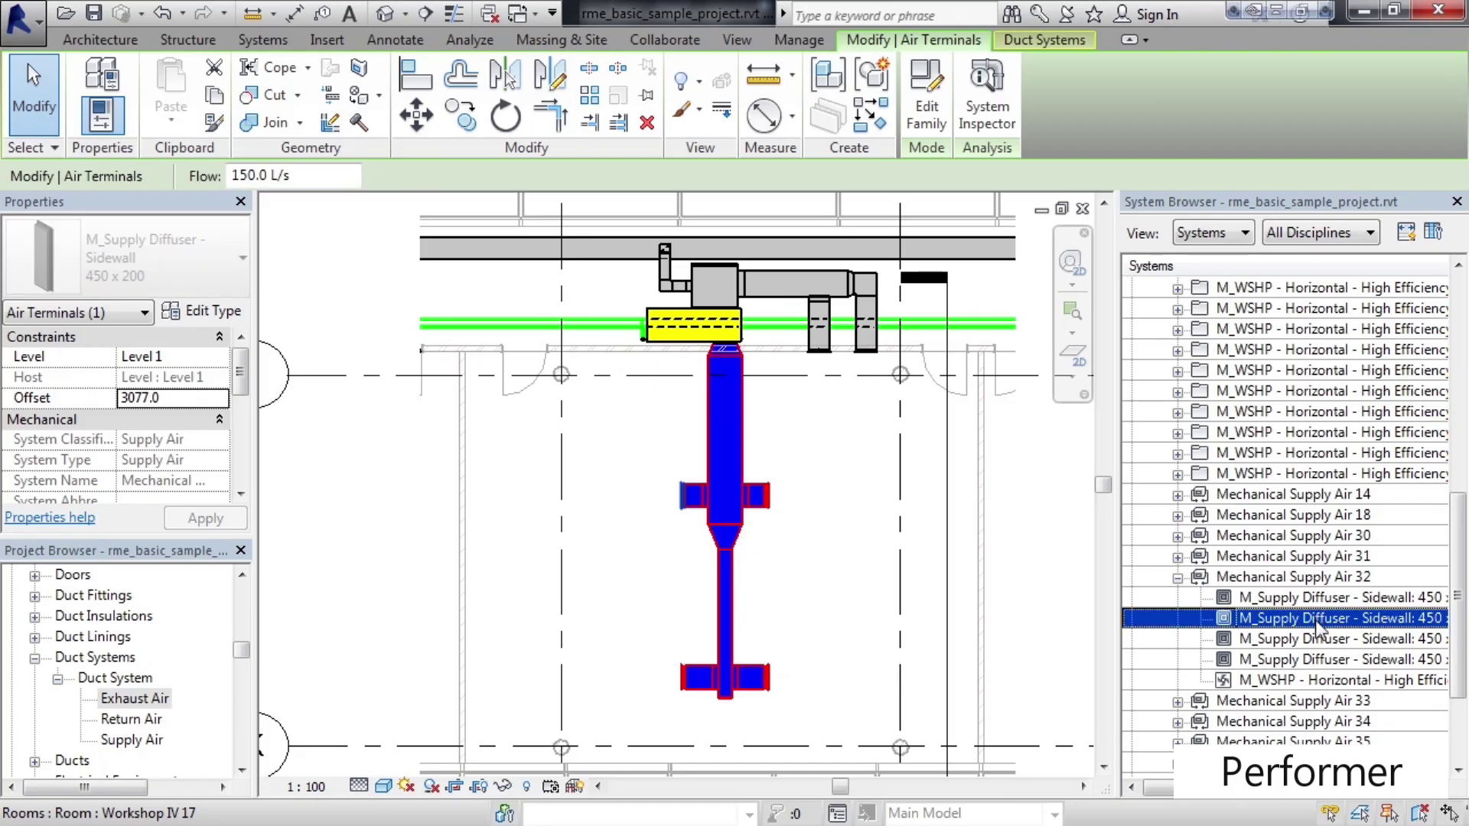
pyautogui.click(1313, 637)
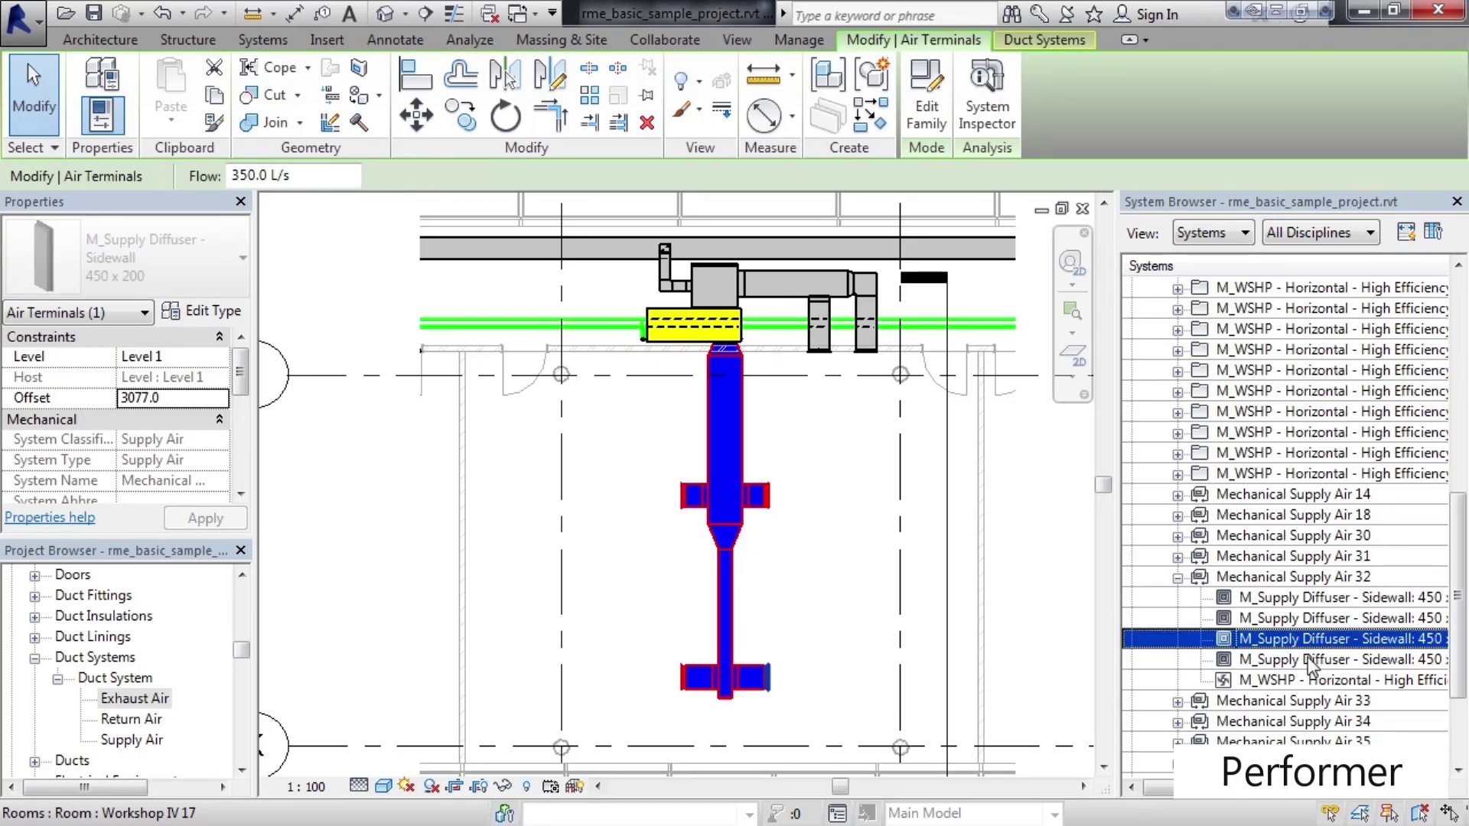
pyautogui.click(1313, 660)
pyautogui.click(1310, 605)
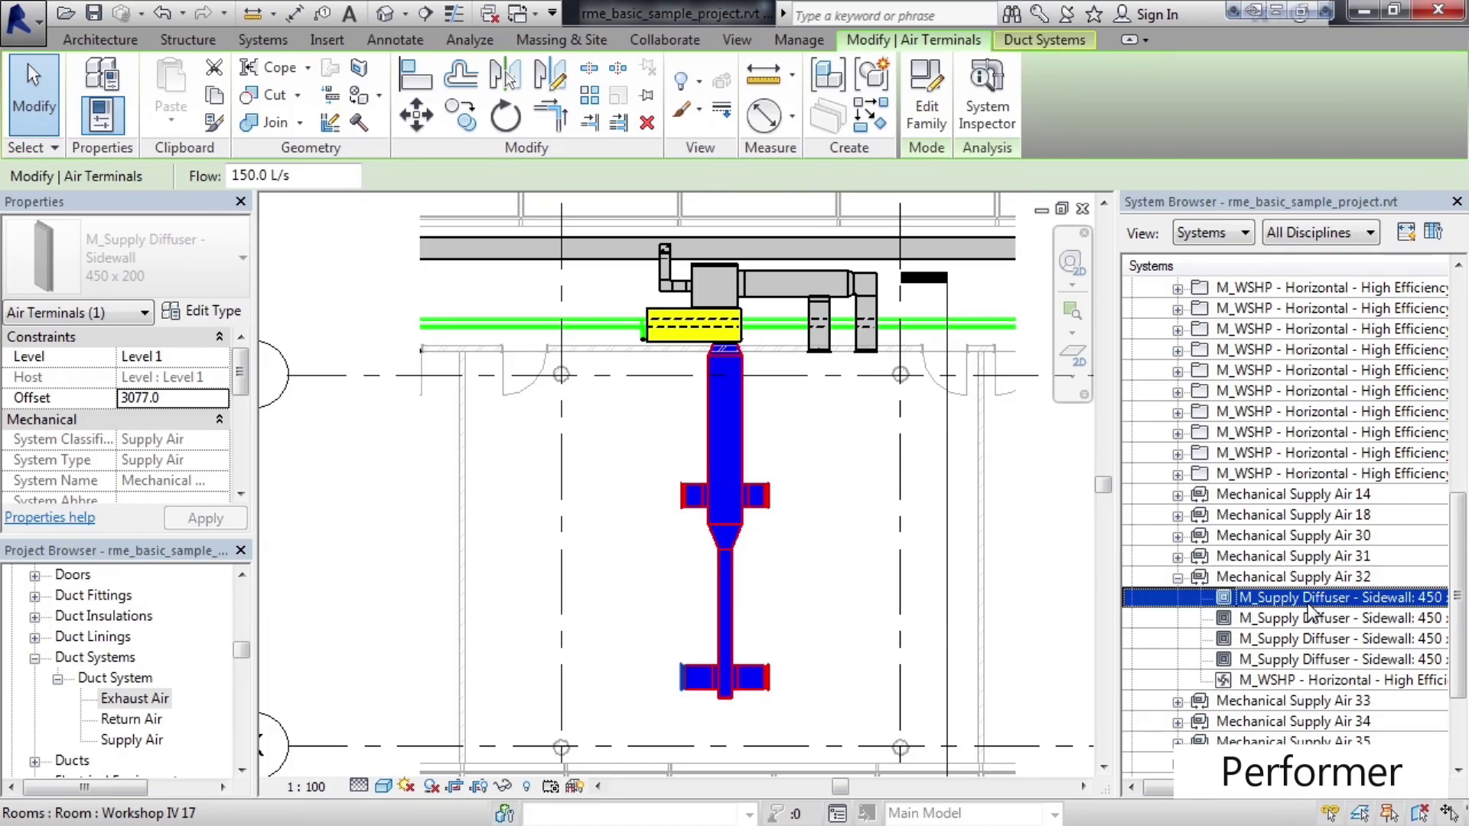
# - Reset the line color in the Supply Air duct system type's graphic overrides to No Override
pyautogui.click(1309, 583)
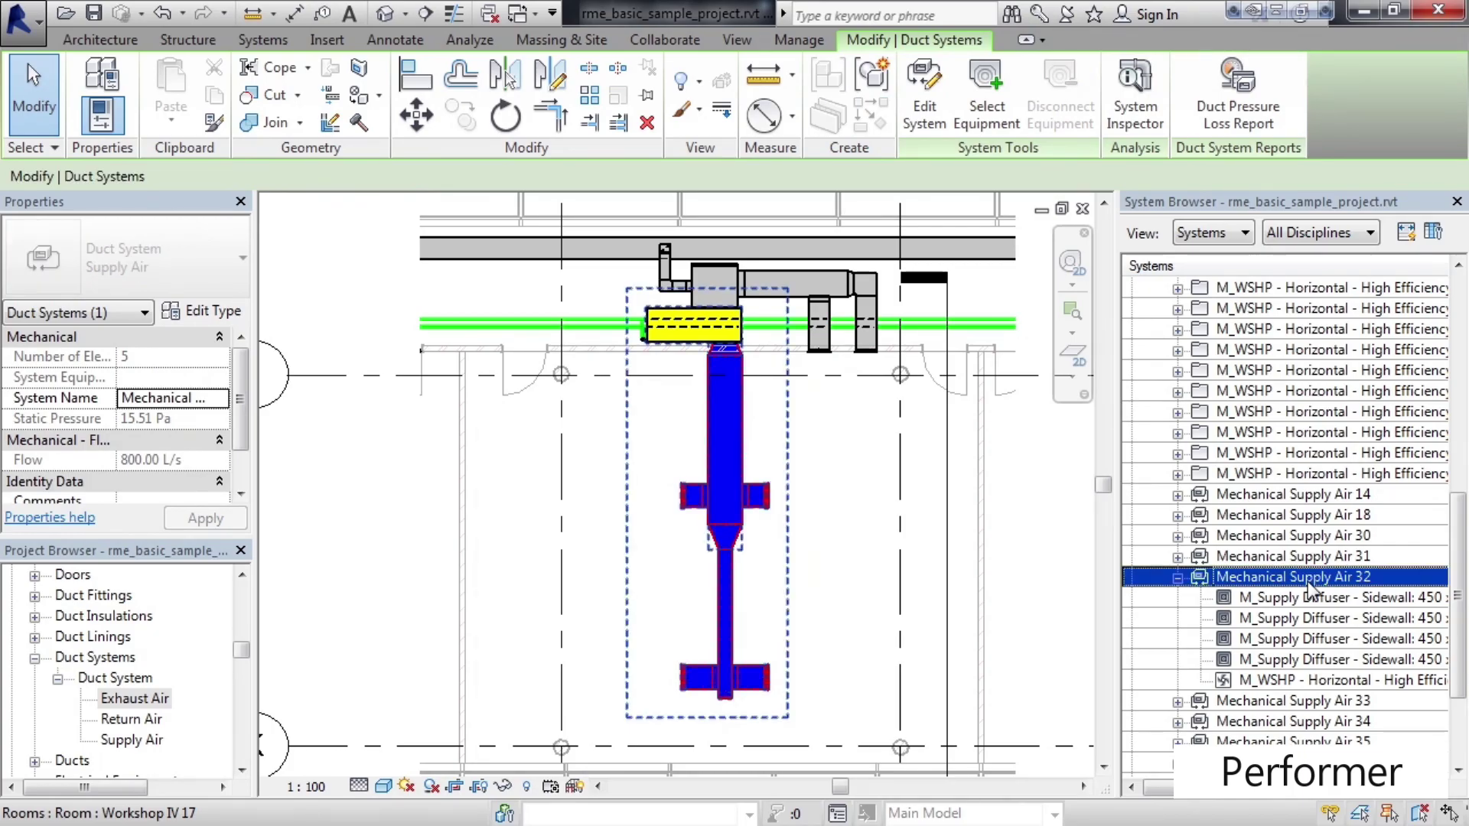
pyautogui.click(214, 314)
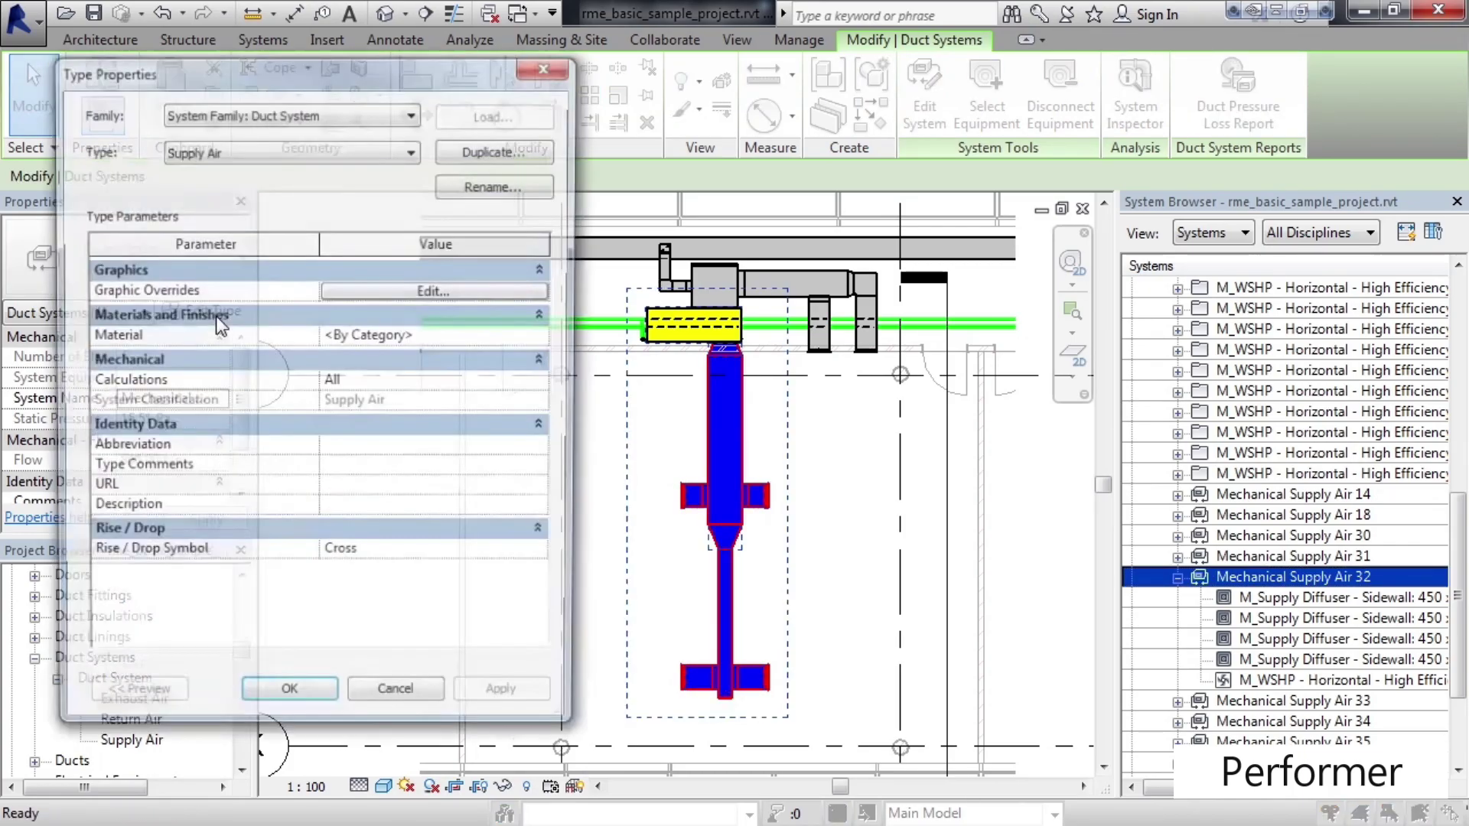
pyautogui.click(392, 294)
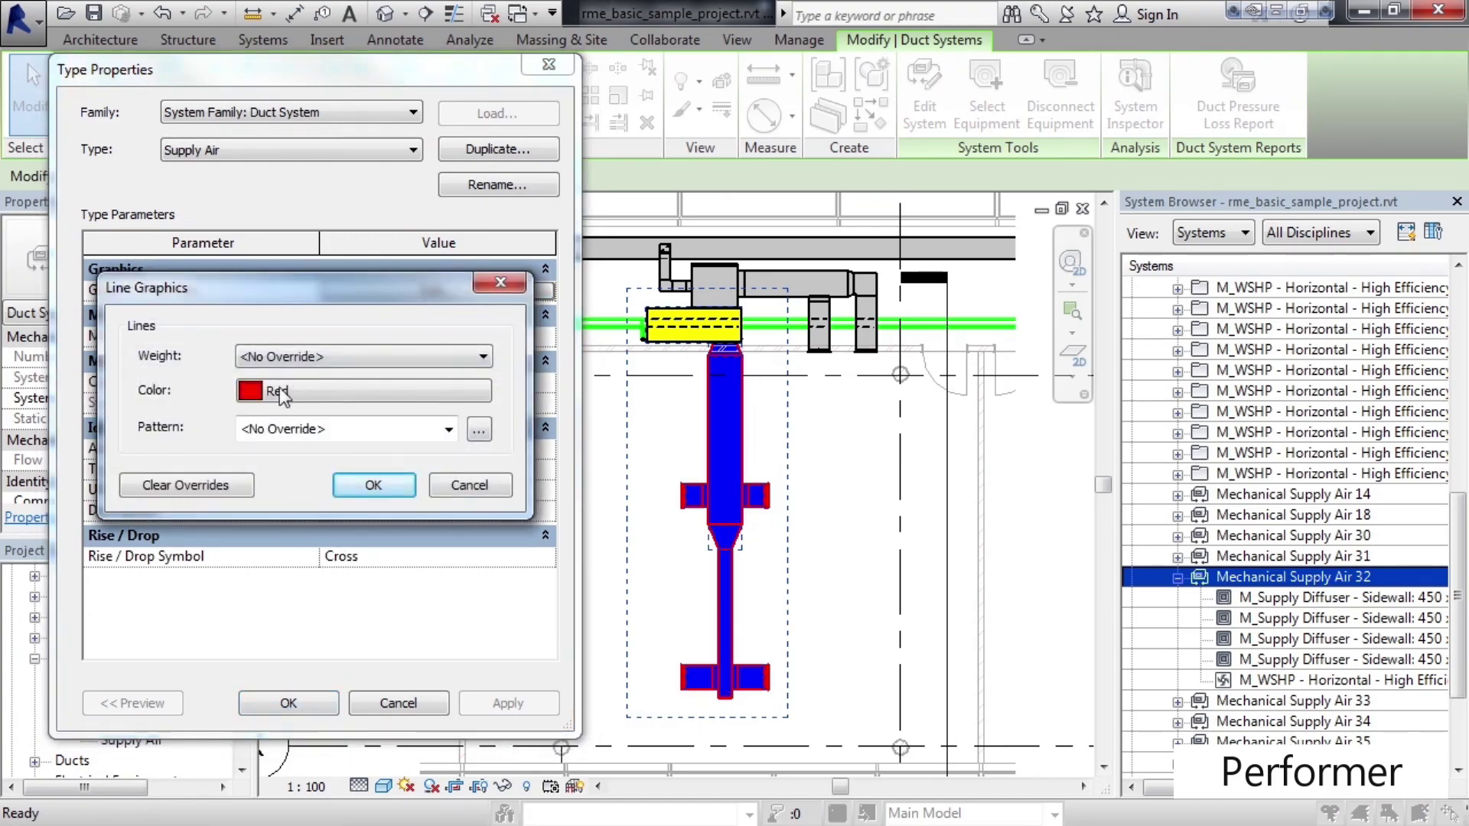
pyautogui.click(274, 398)
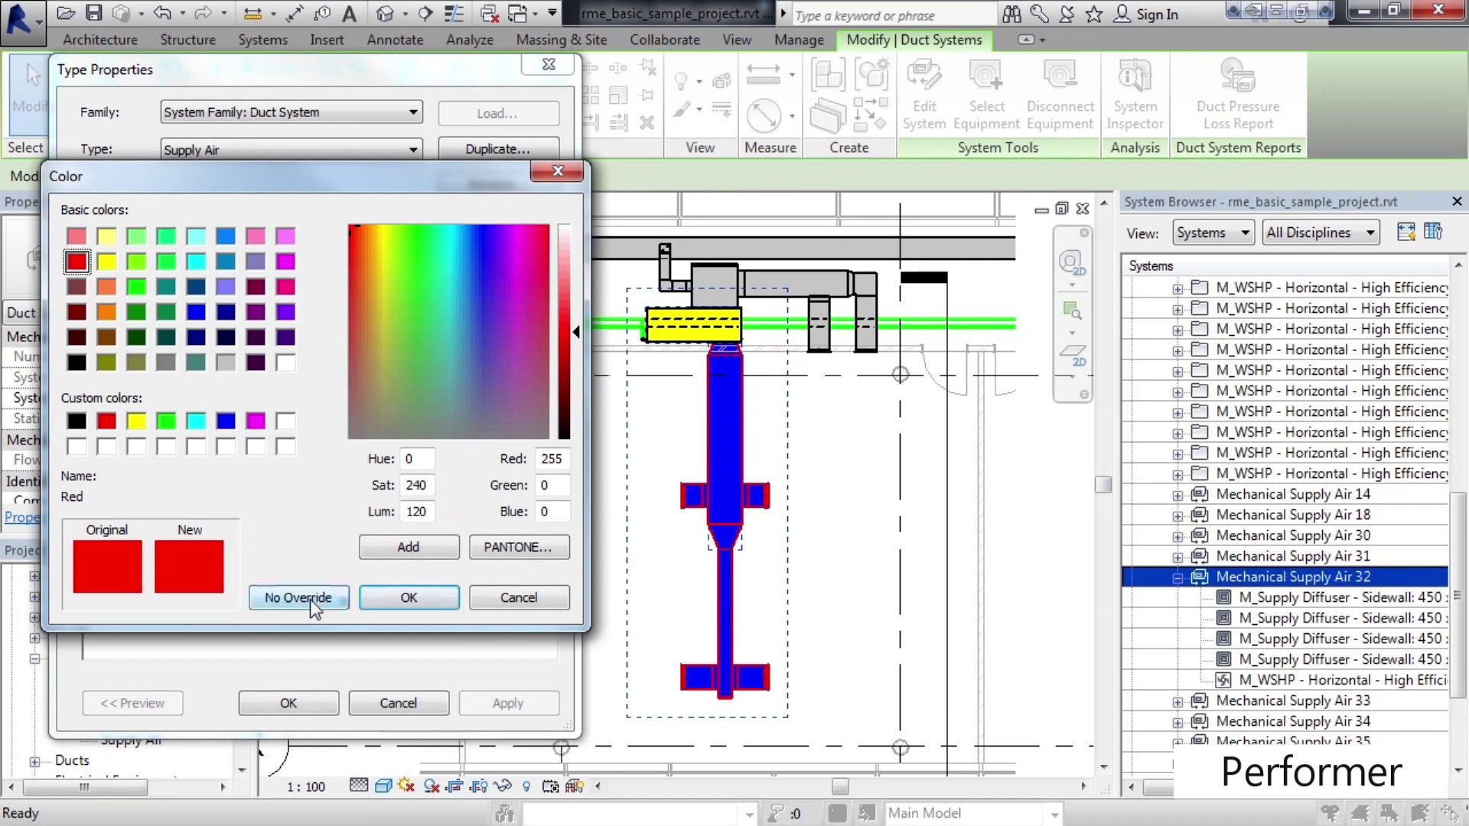
pyautogui.click(309, 598)
pyautogui.click(359, 489)
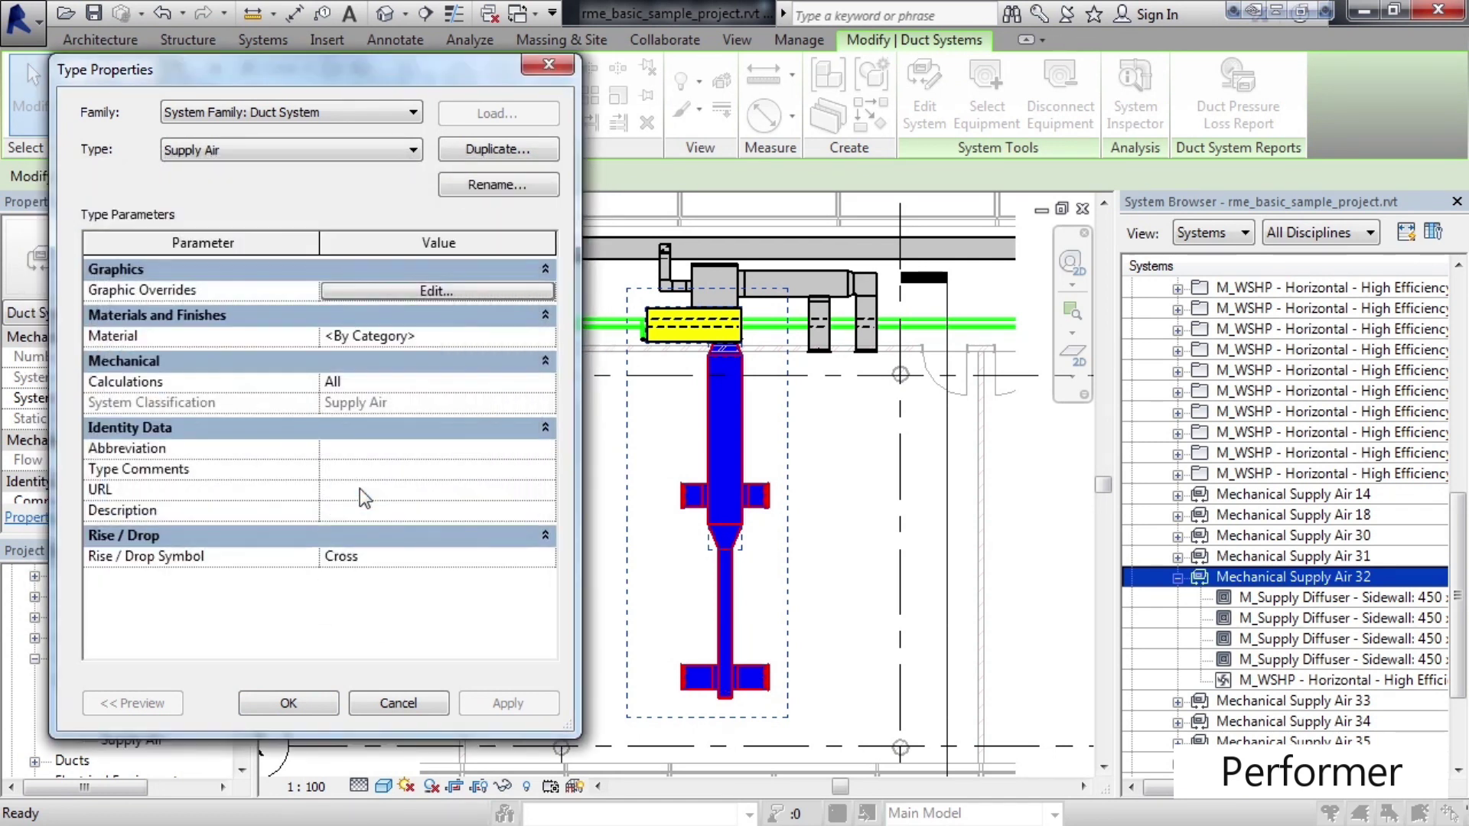
pyautogui.click(292, 702)
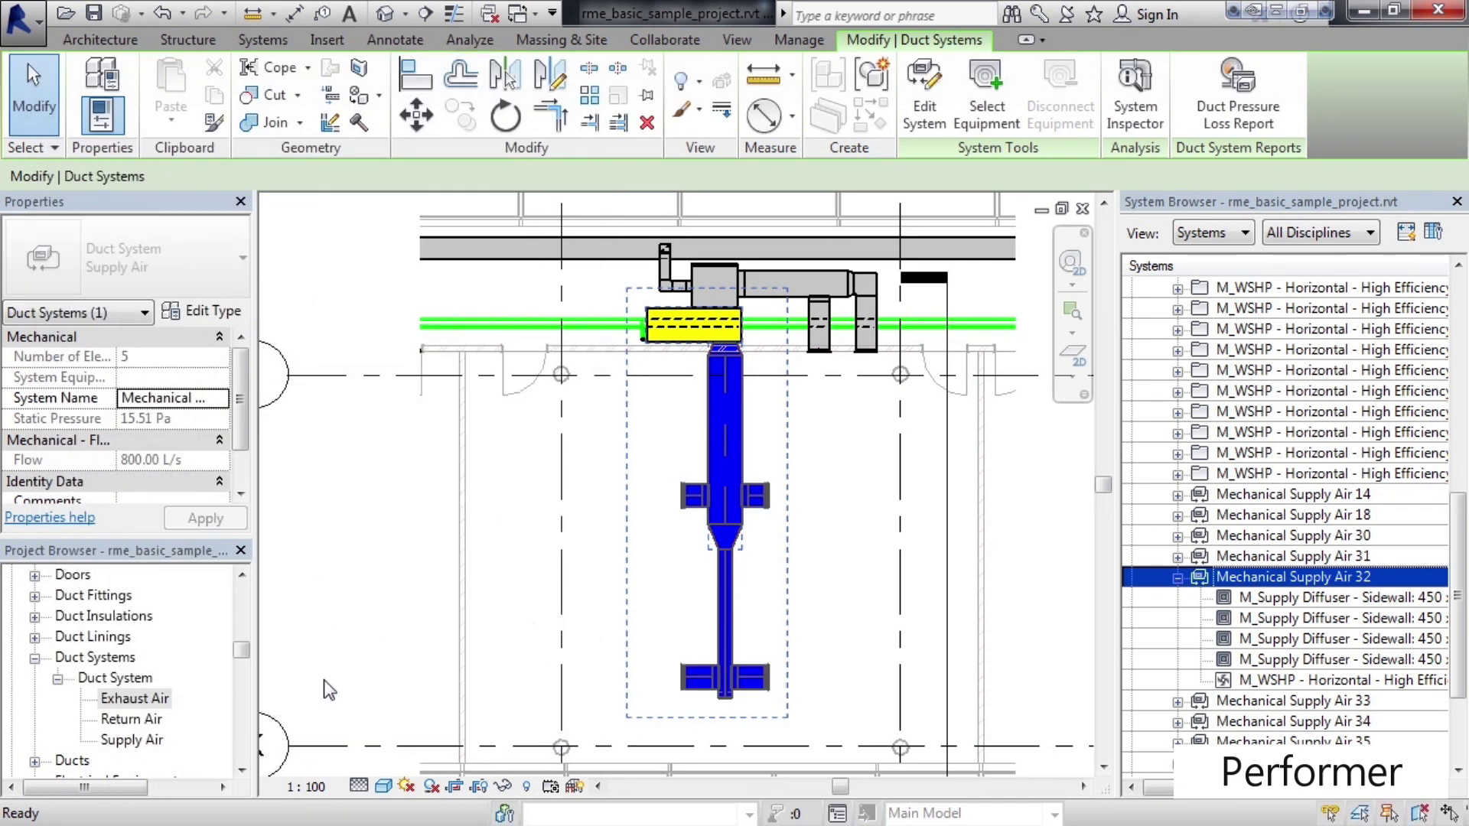
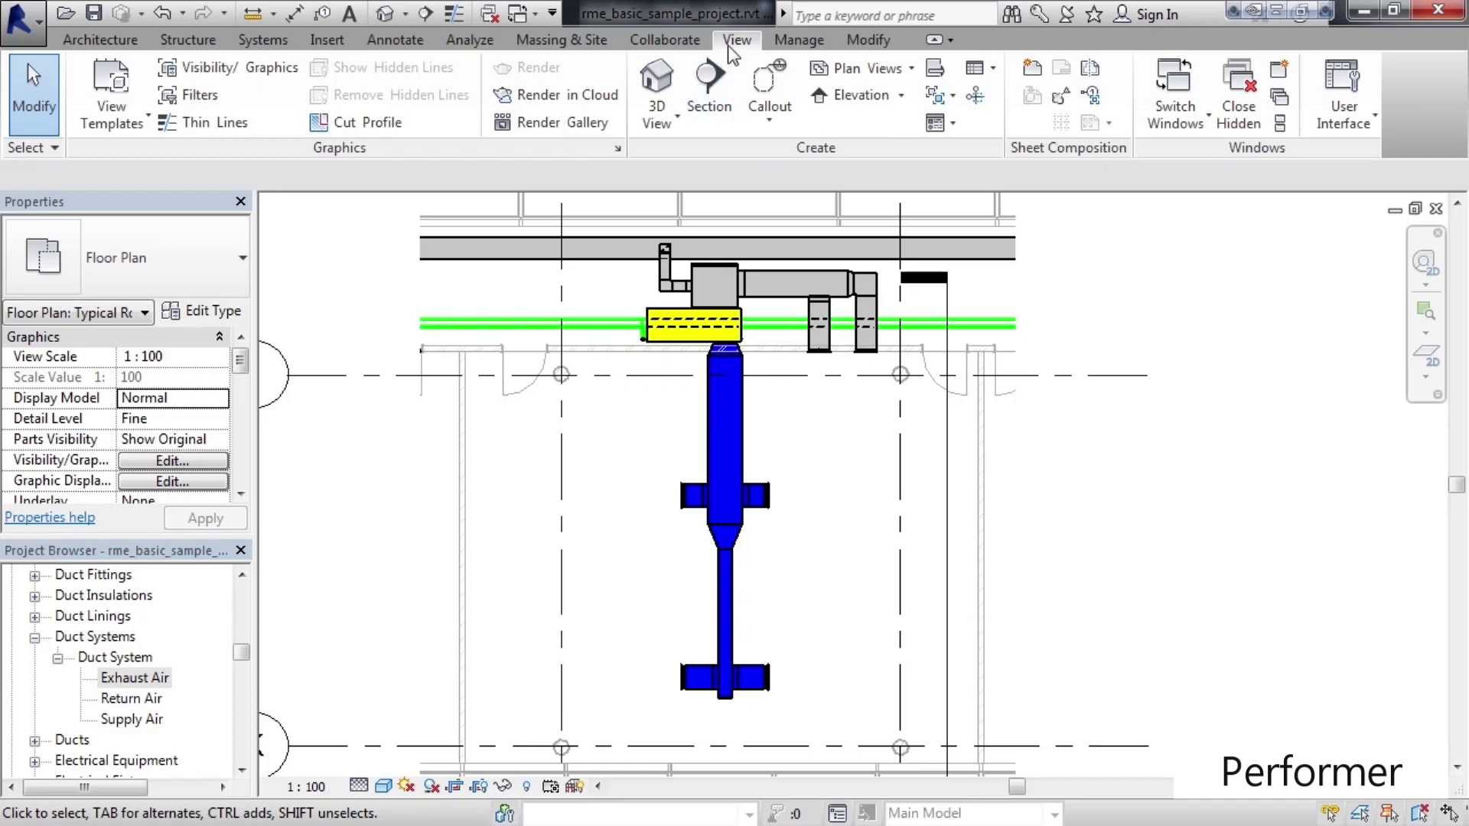
# - Bring the System Browser back and select the Mechanical Supply Air 32 system again
pyautogui.click(1352, 121)
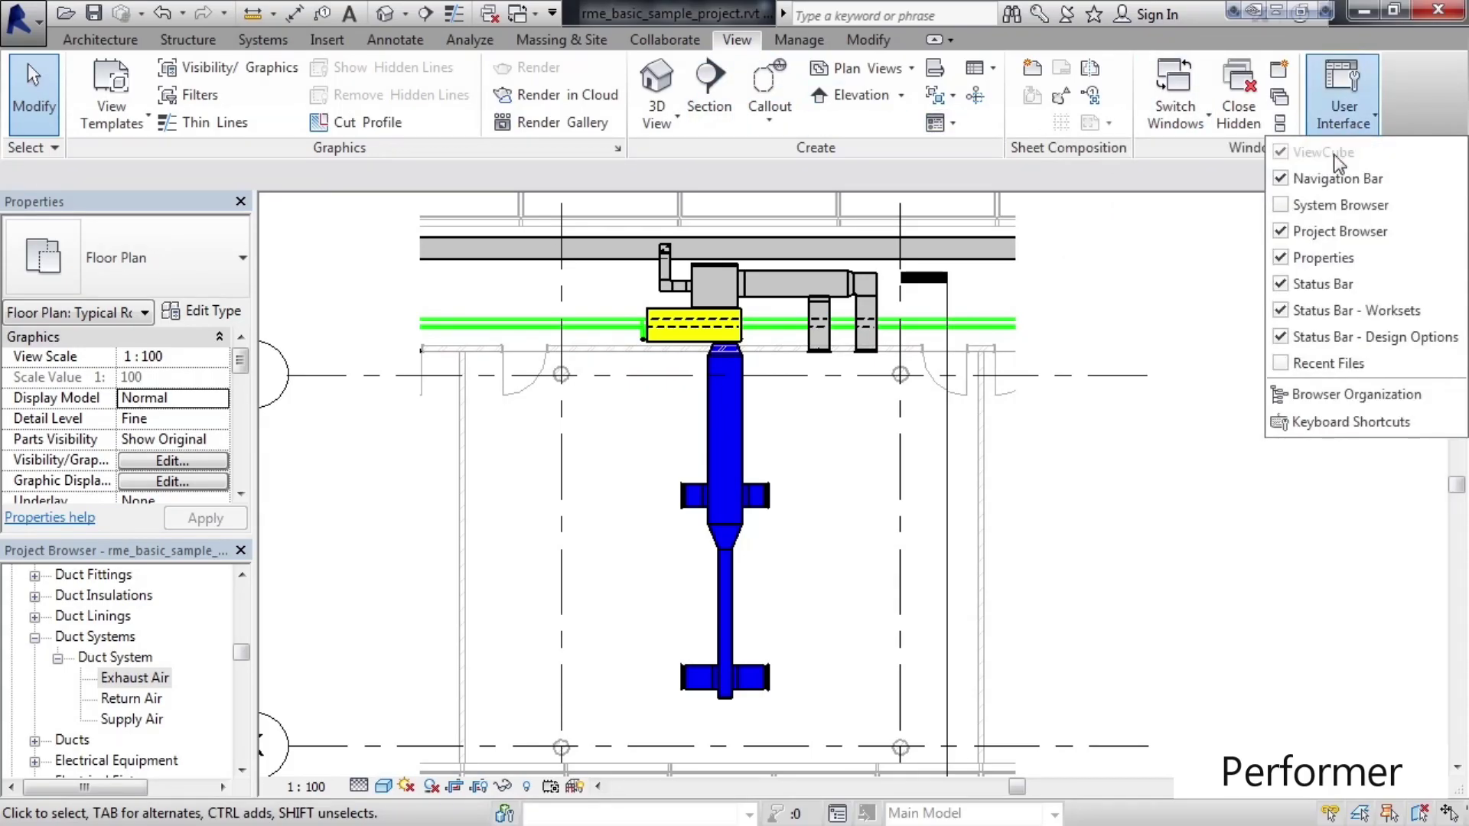
pyautogui.click(1282, 205)
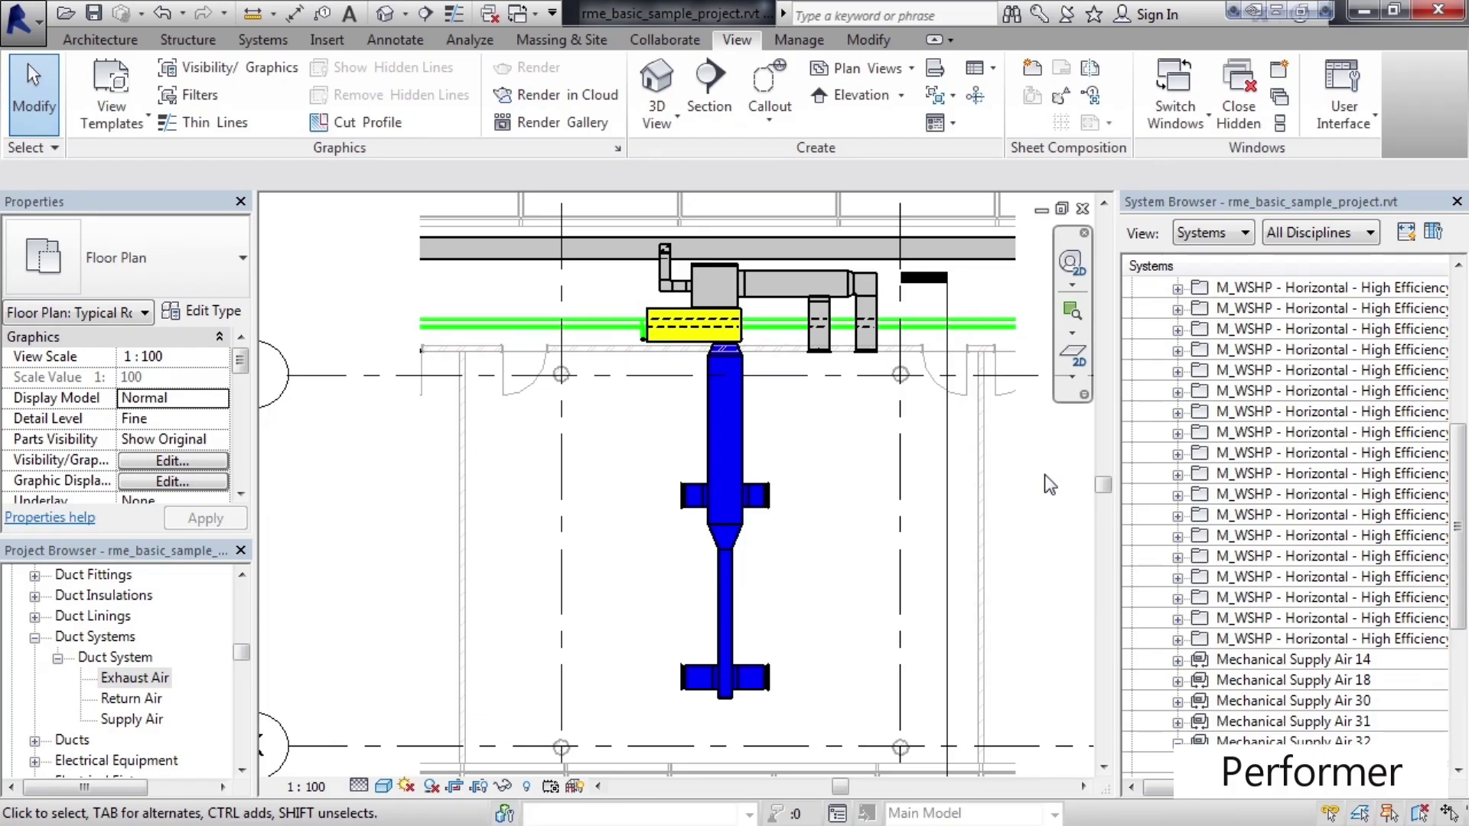
pyautogui.scroll(-1, 1463, 490)
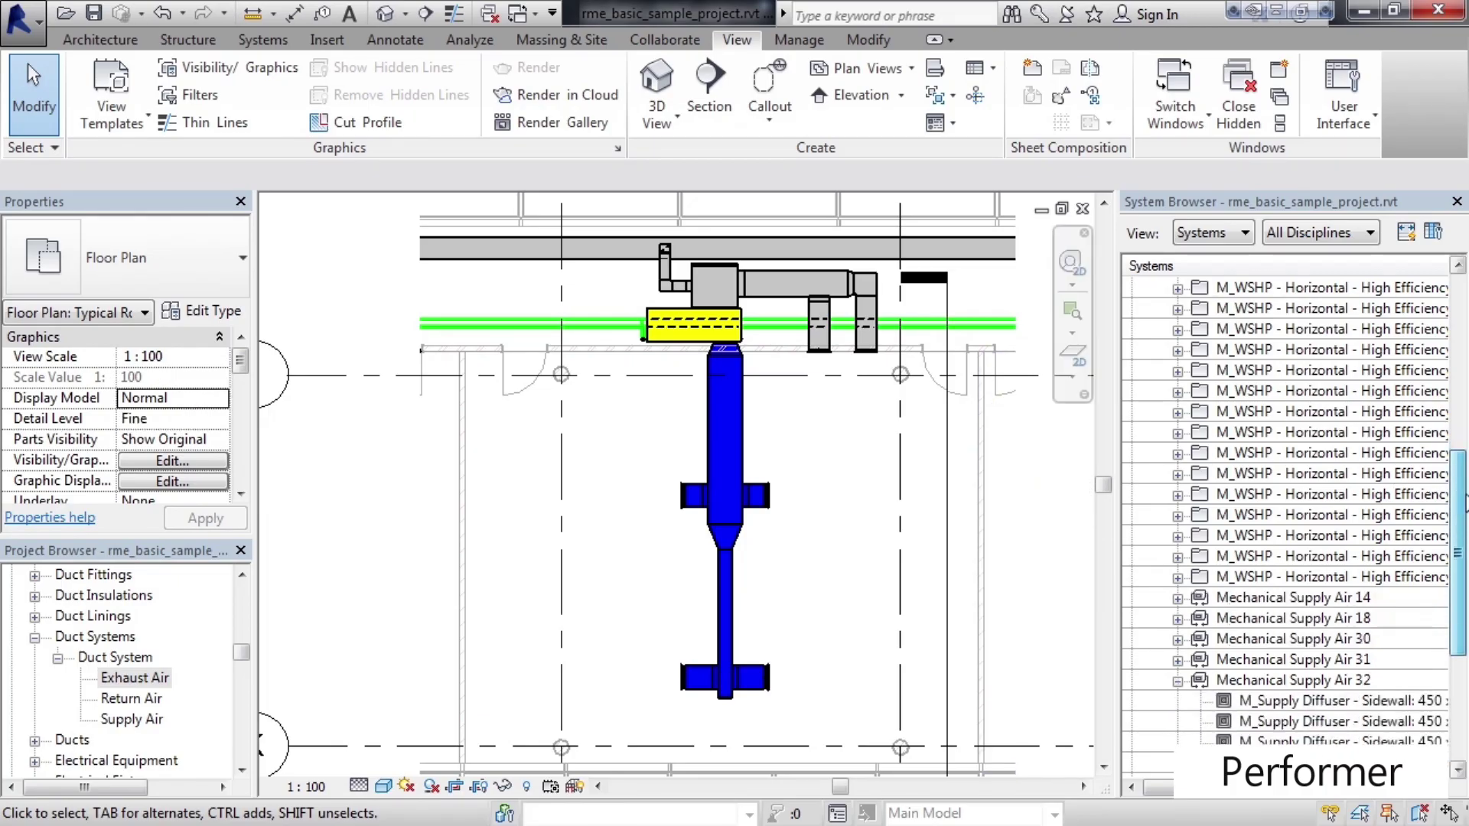
pyautogui.click(1316, 681)
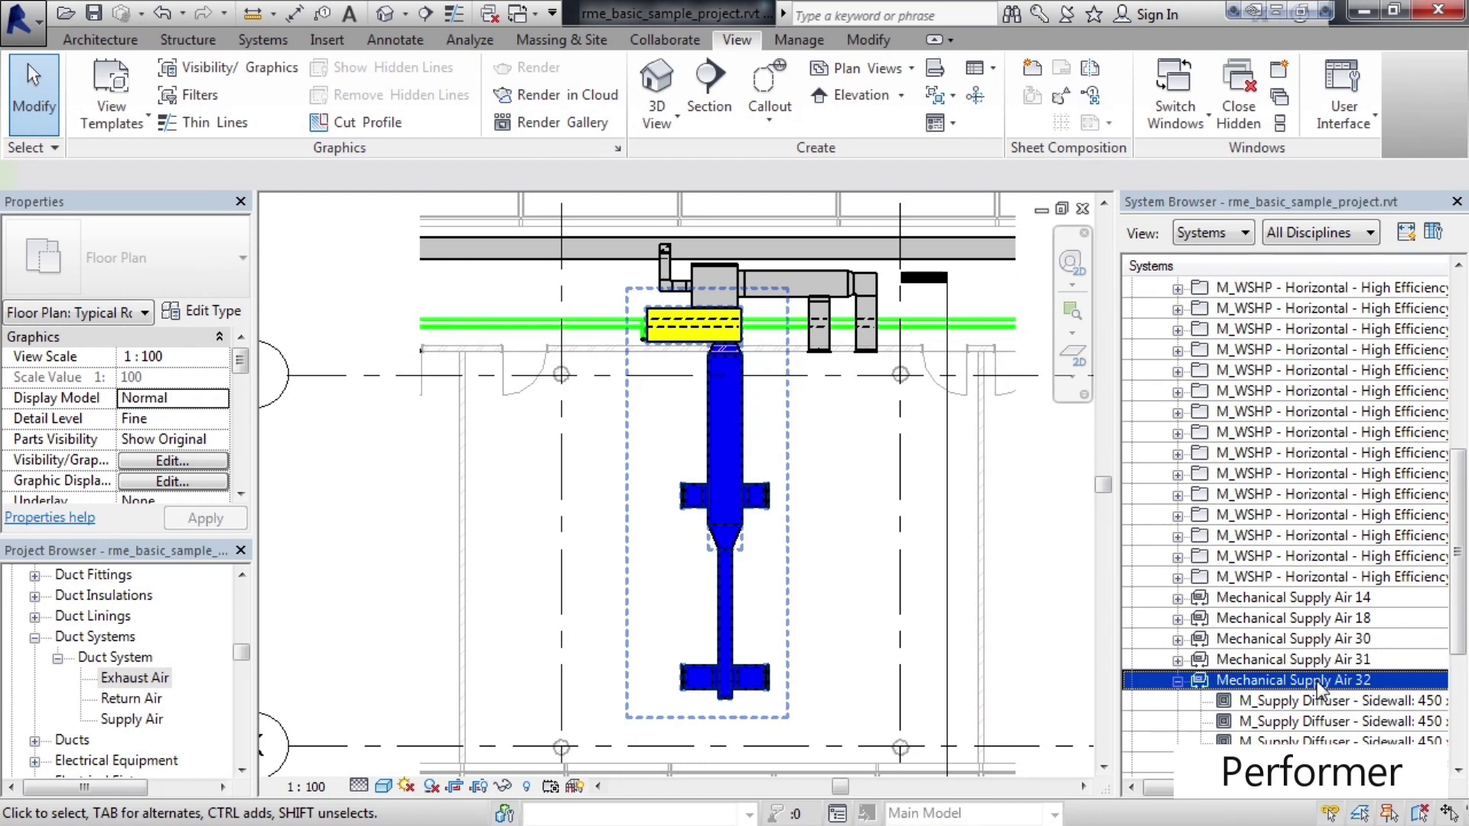
pyautogui.click(1316, 681)
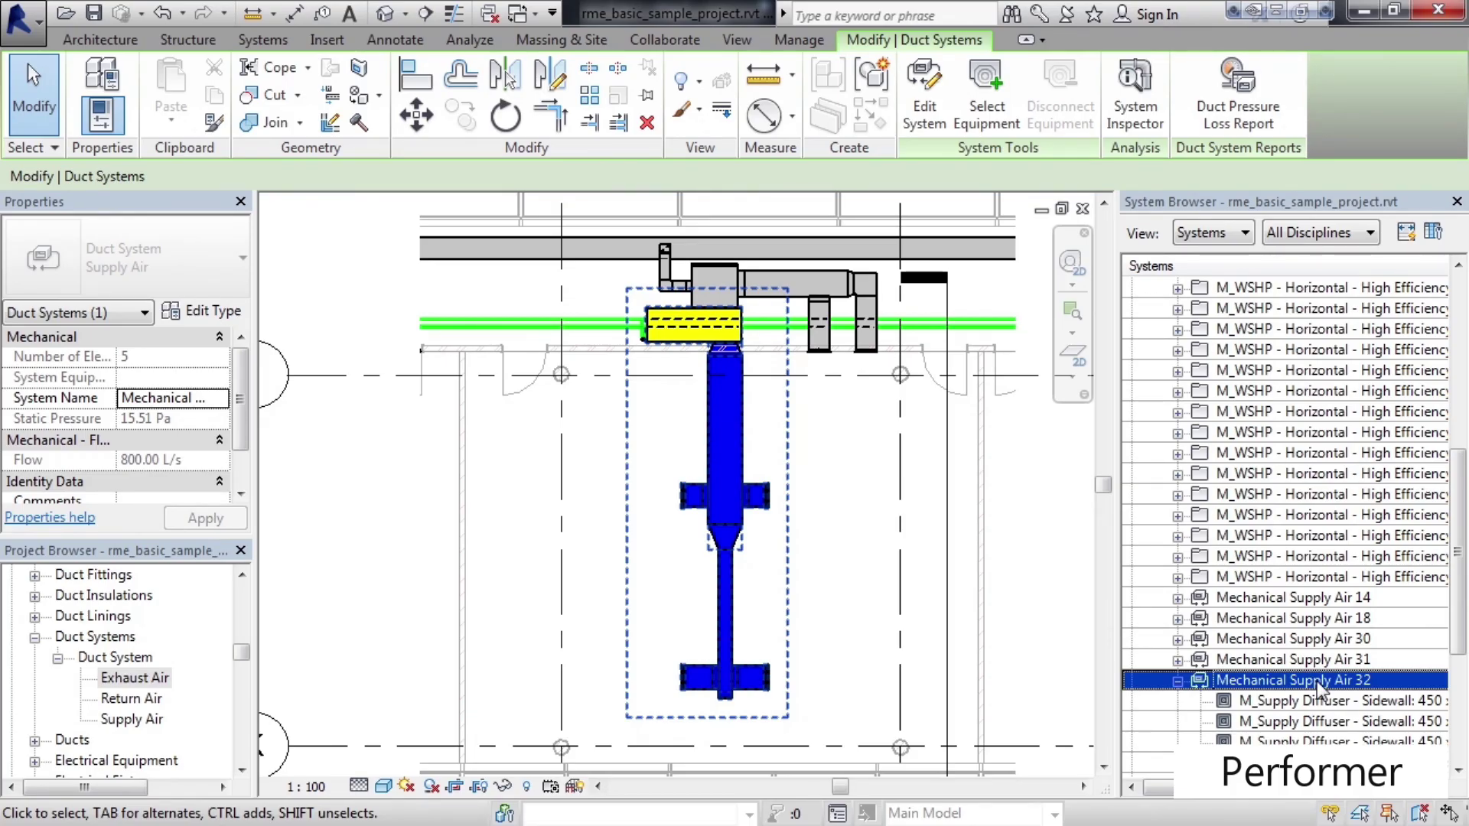
# - Inspect flow, static pressure and pressure loss in the trunk and branch duct sections of Mechanical Supply Air 32 with the System Inspector
pyautogui.click(1137, 124)
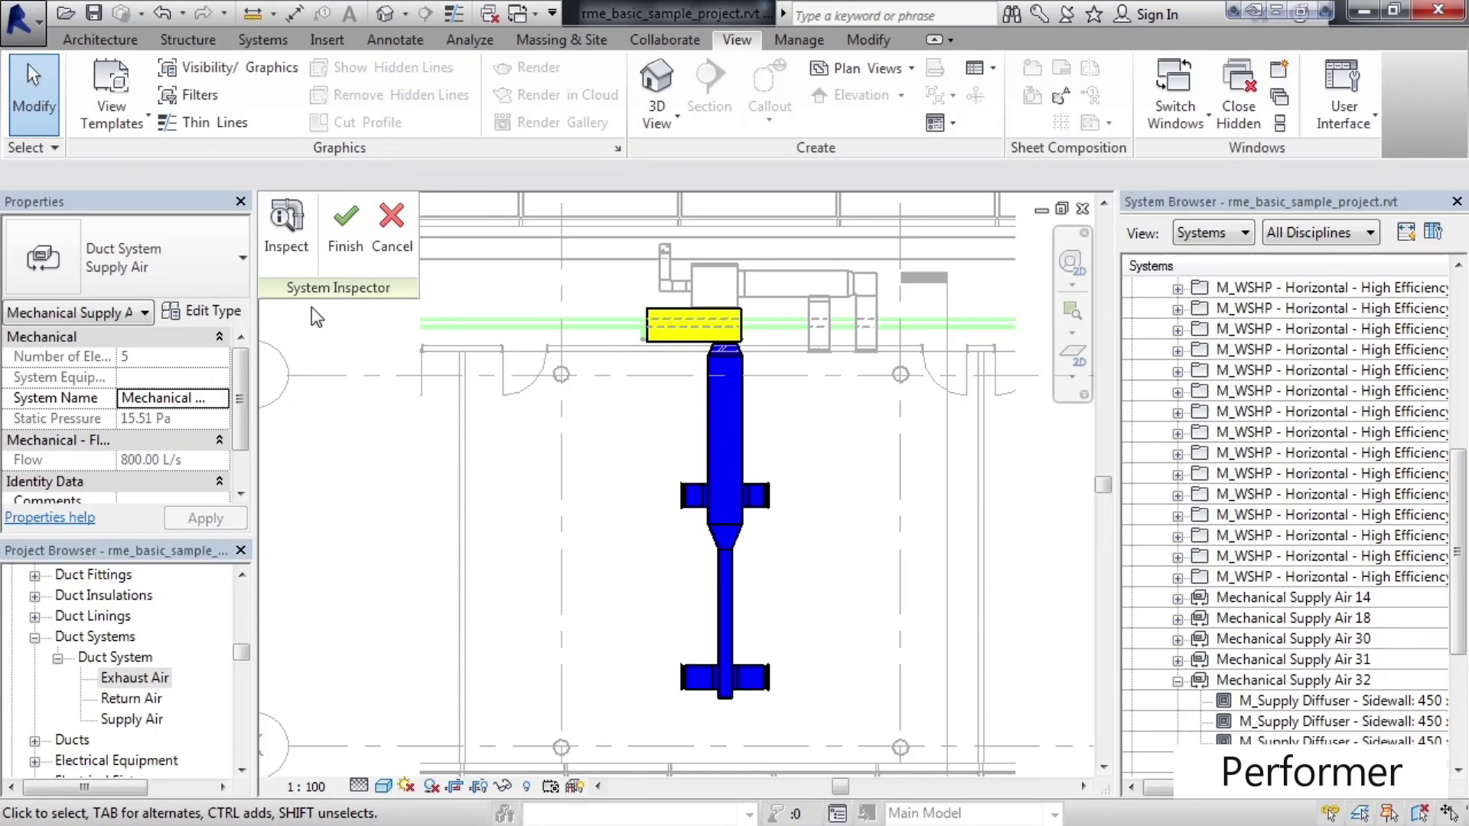
pyautogui.click(286, 230)
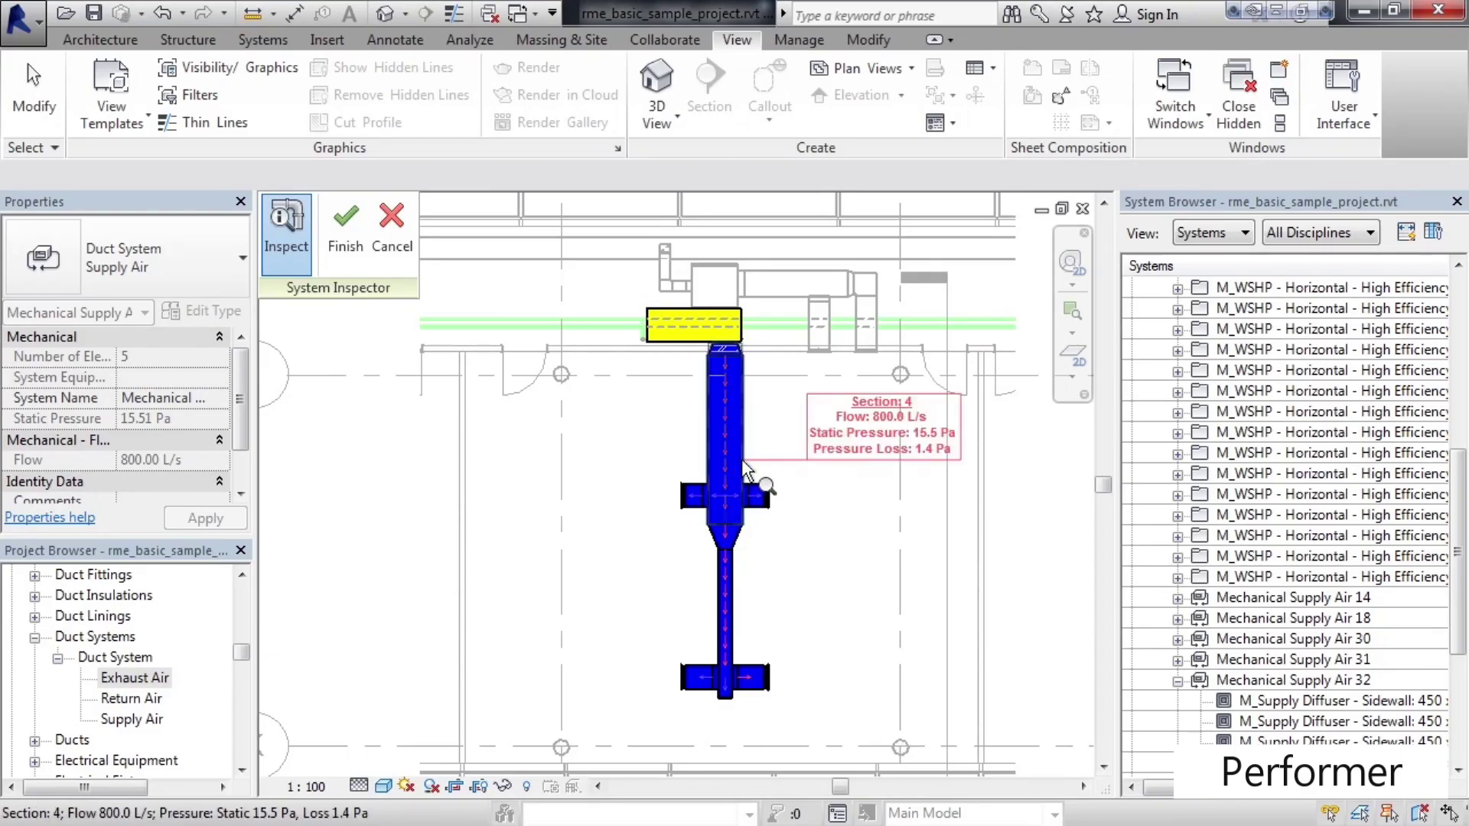
pyautogui.moveTo(745, 460)
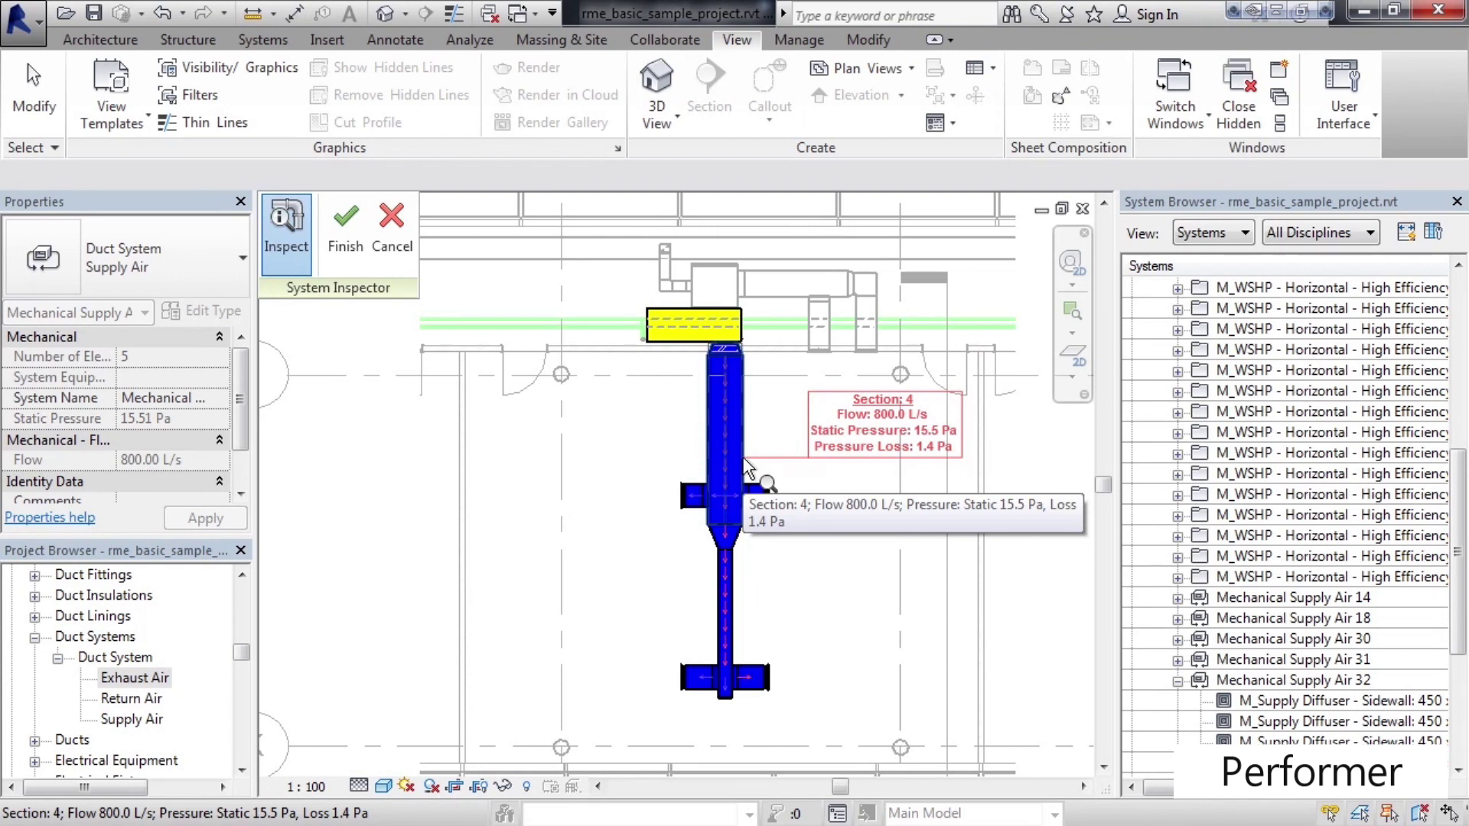
pyautogui.moveTo(761, 495)
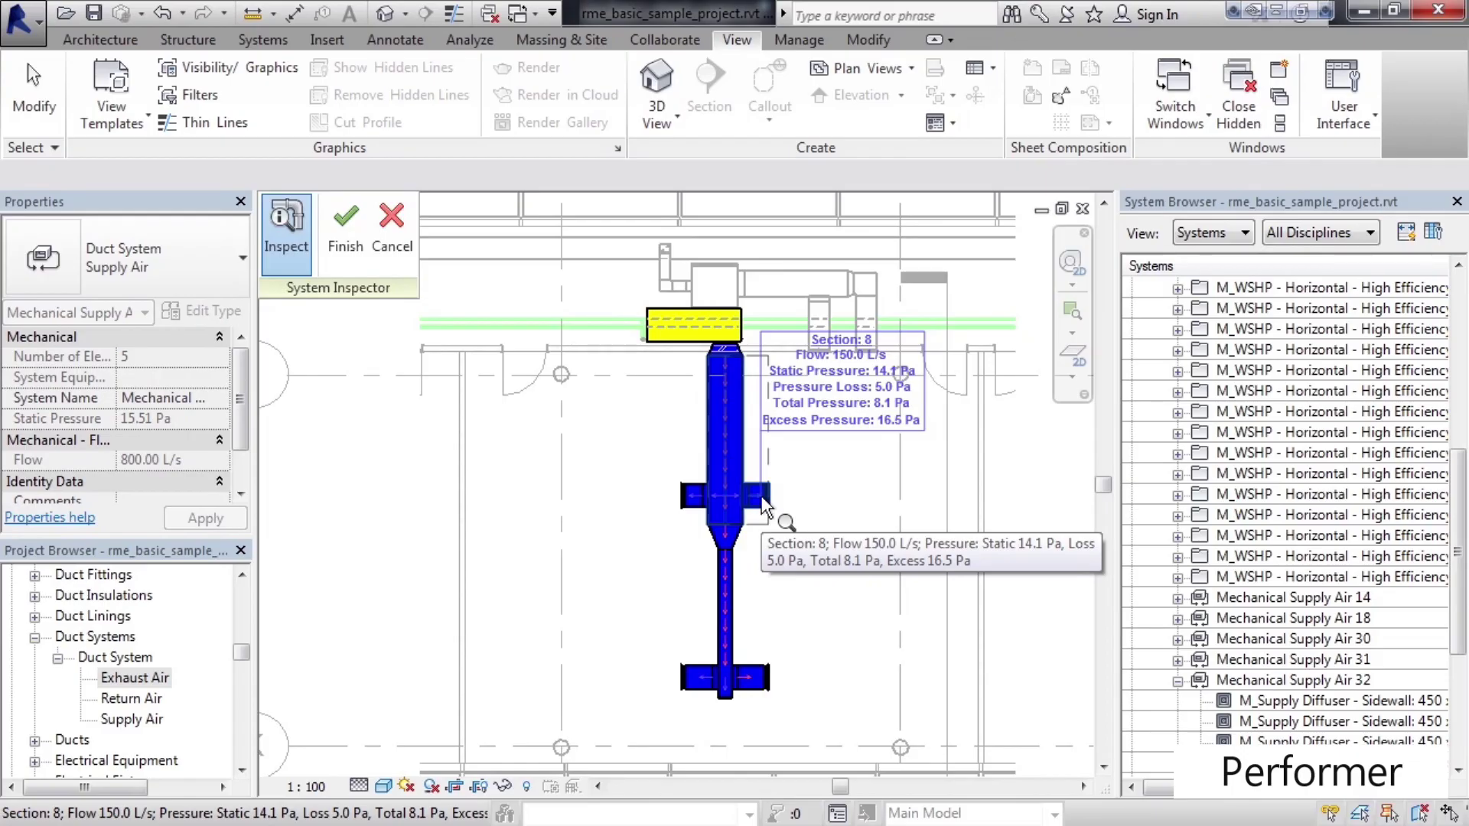
pyautogui.moveTo(728, 574)
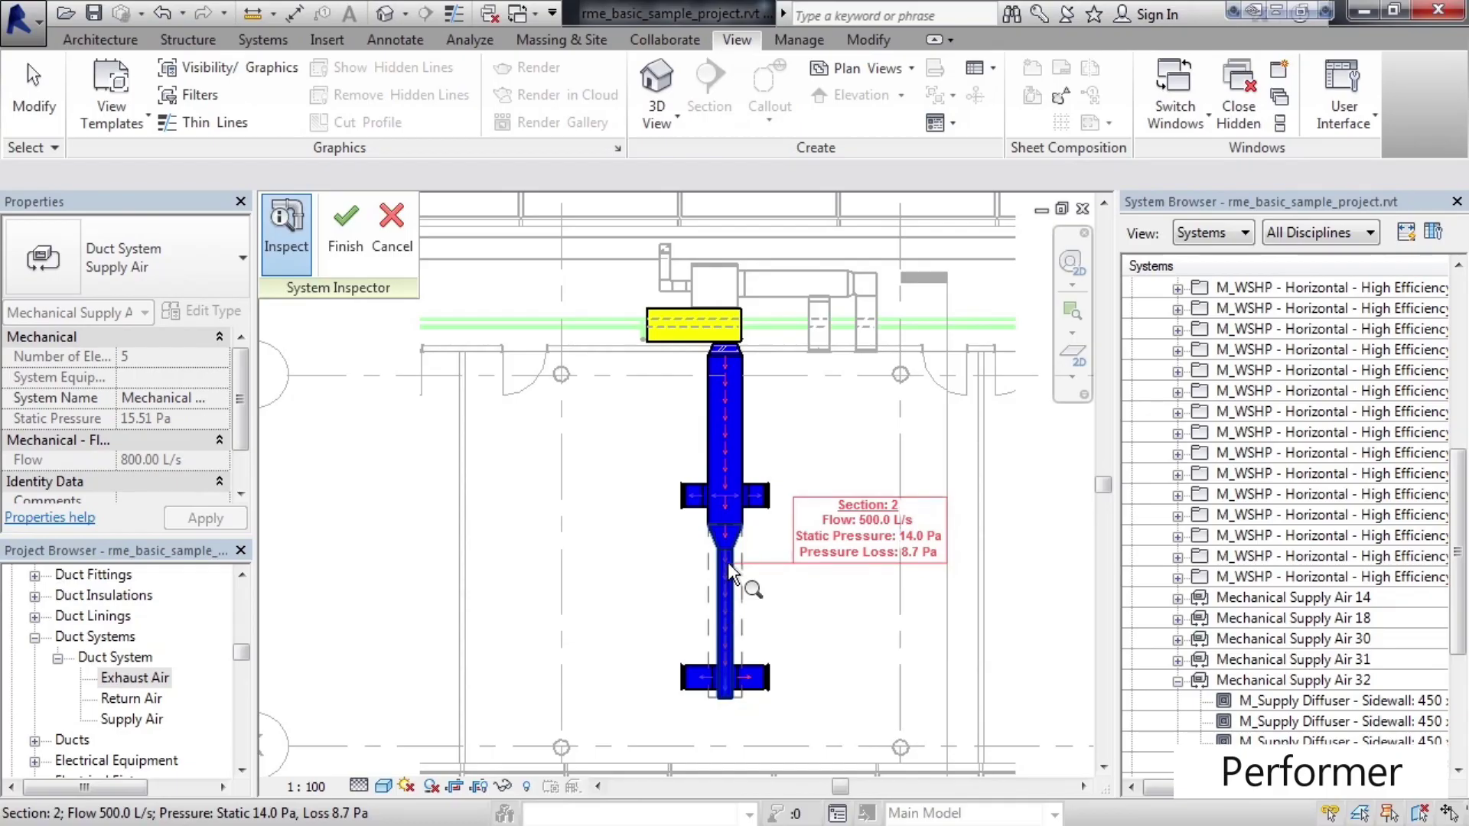
pyautogui.moveTo(724, 529)
pyautogui.moveTo(728, 612)
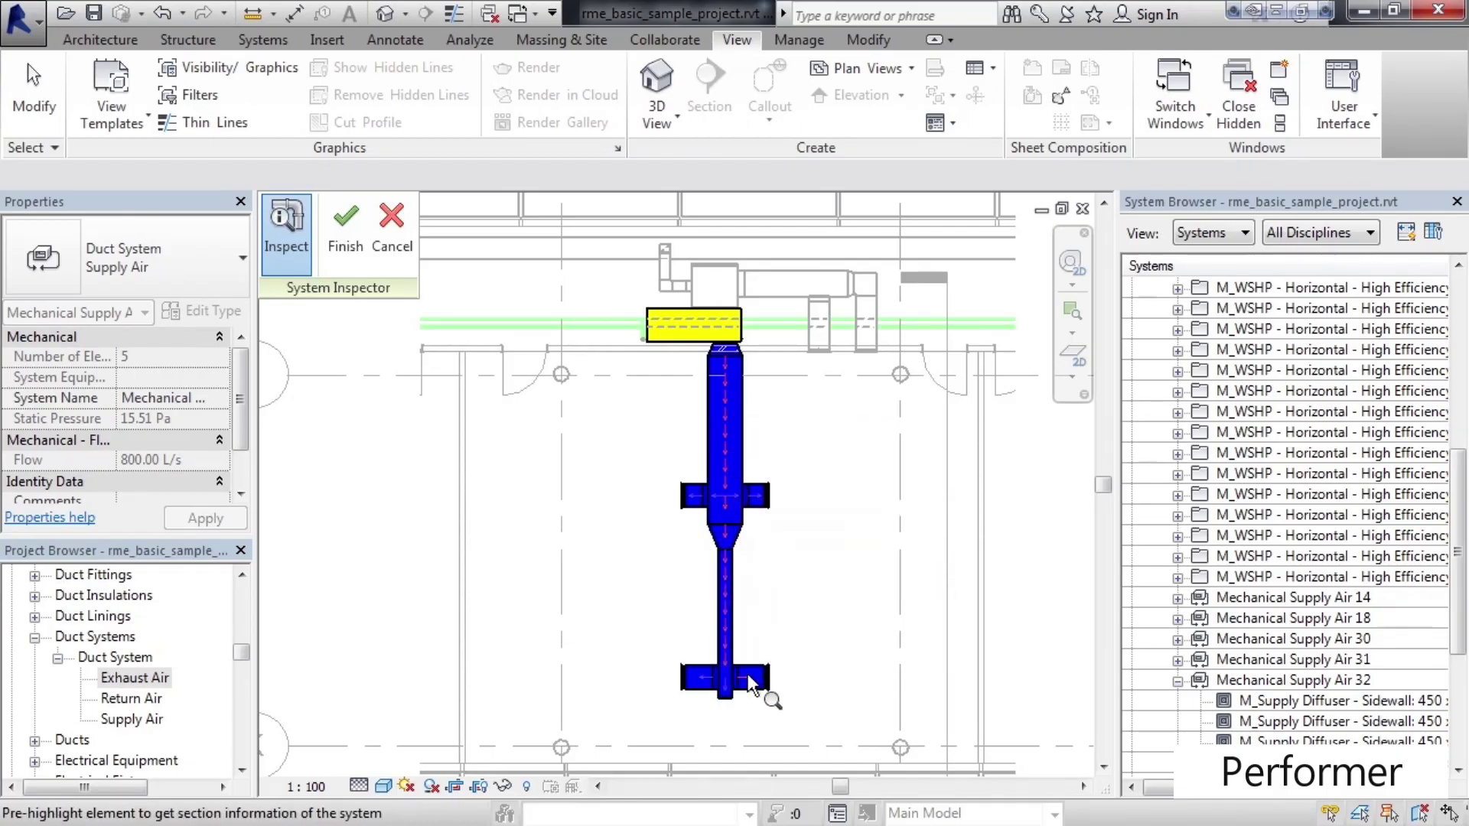
pyautogui.moveTo(765, 688)
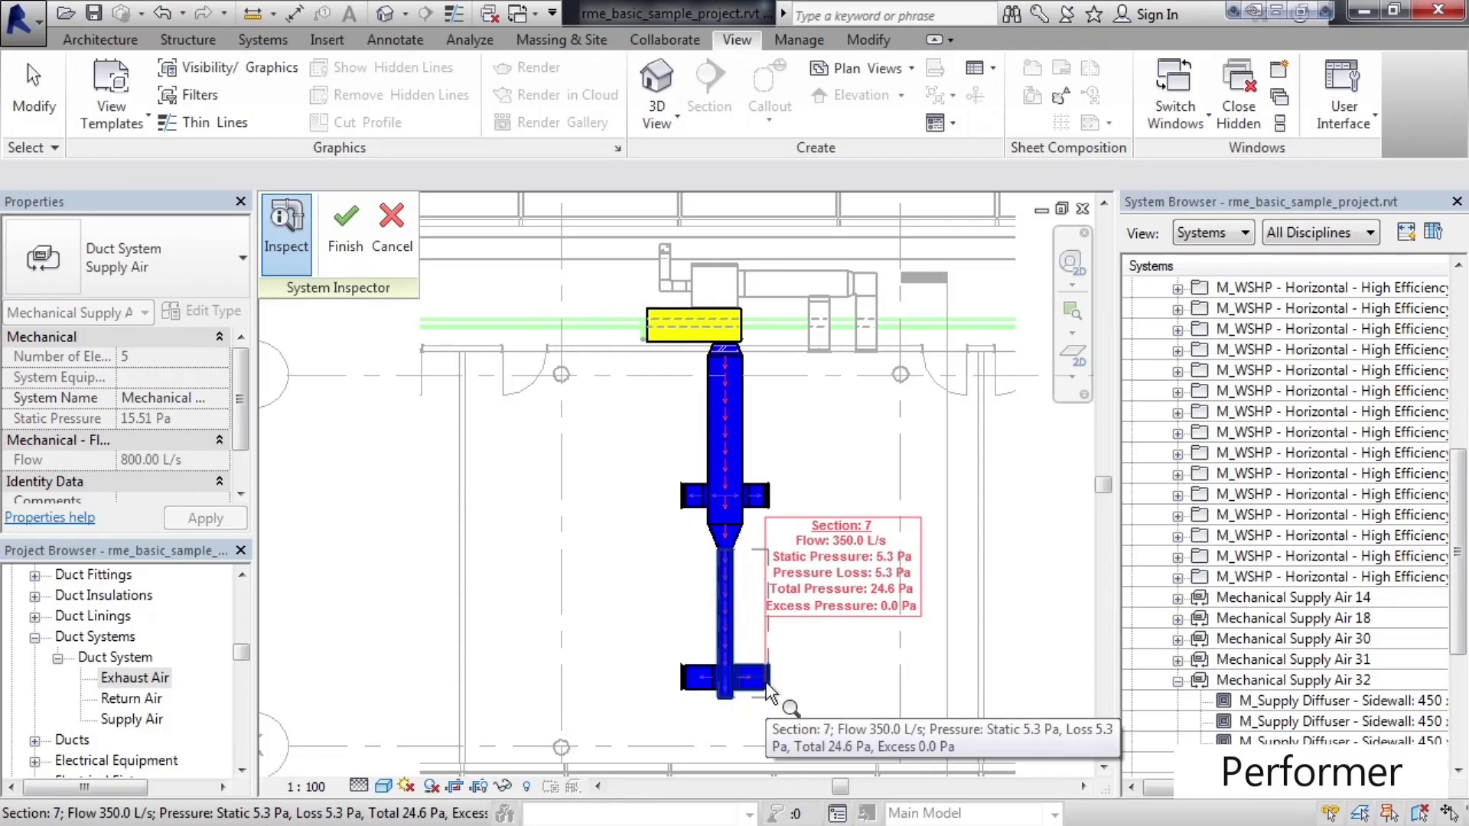
pyautogui.moveTo(705, 664)
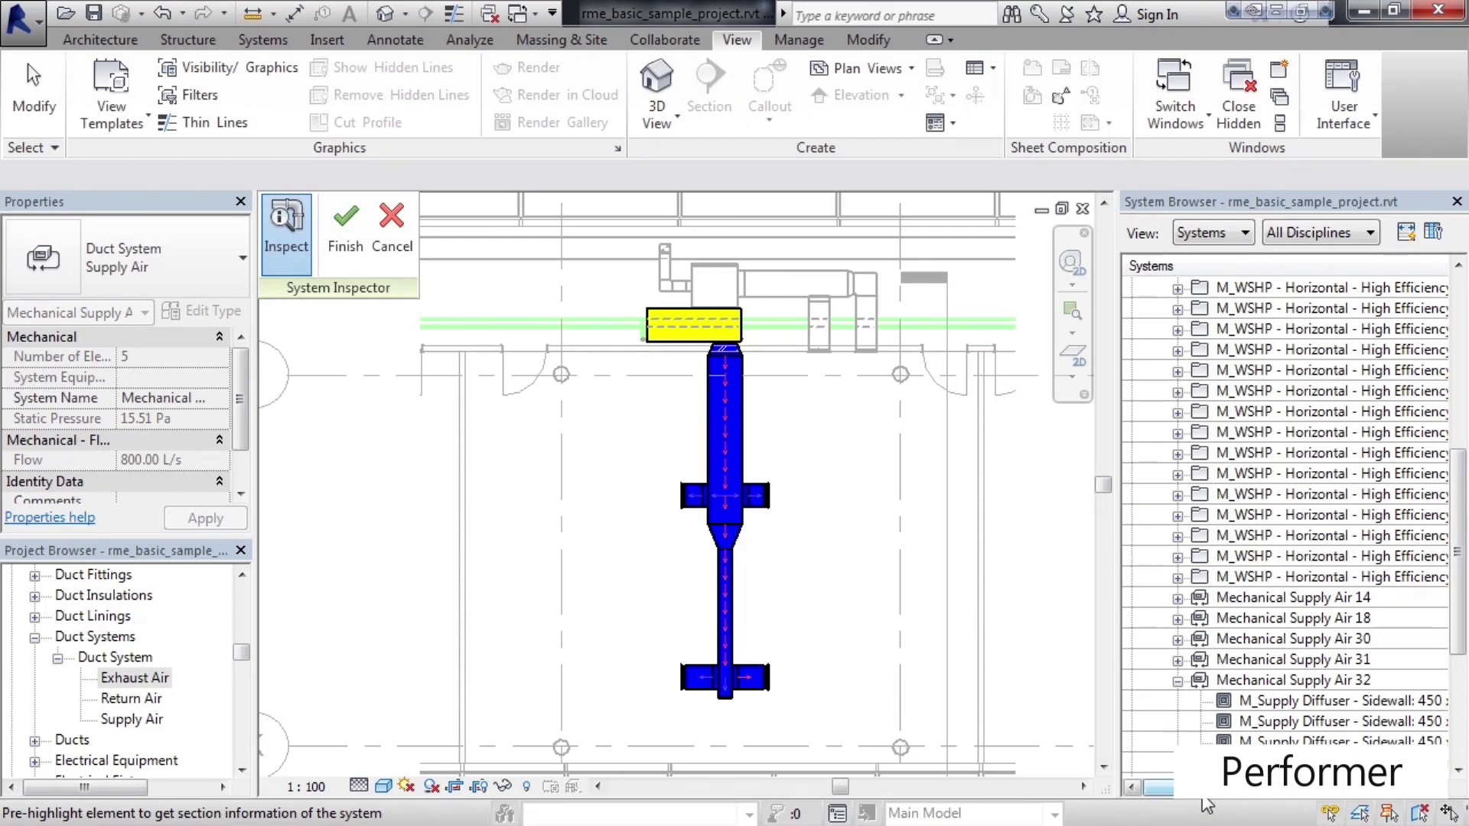
# - Check the Flow, Size and Space Name data of the Mechanical Supply Air 32 diffusers in the System Browser, and finish the System Inspector
pyautogui.moveTo(1200, 797); pyautogui.dragTo(1309, 802)
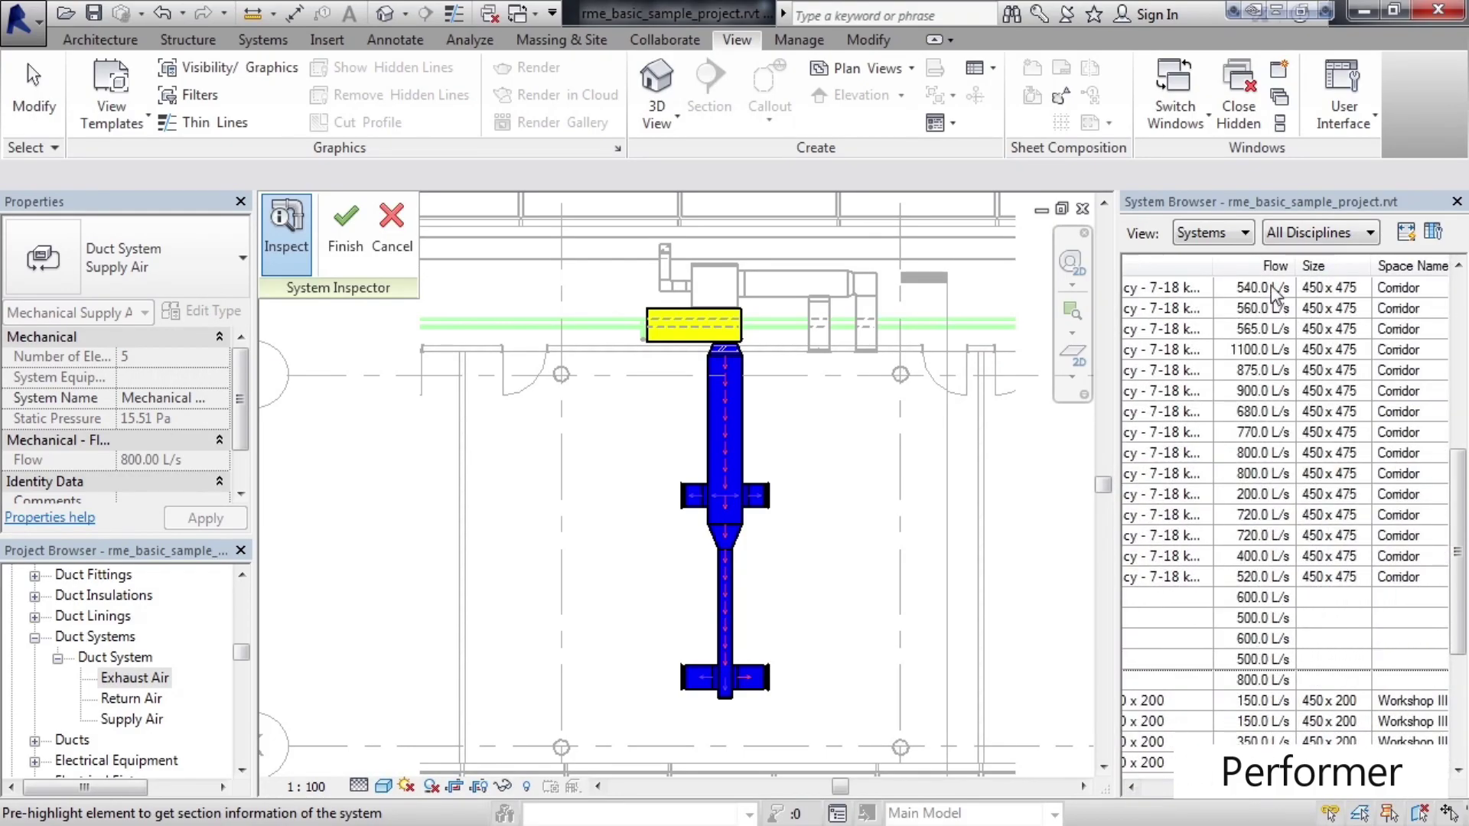
pyautogui.click(1270, 723)
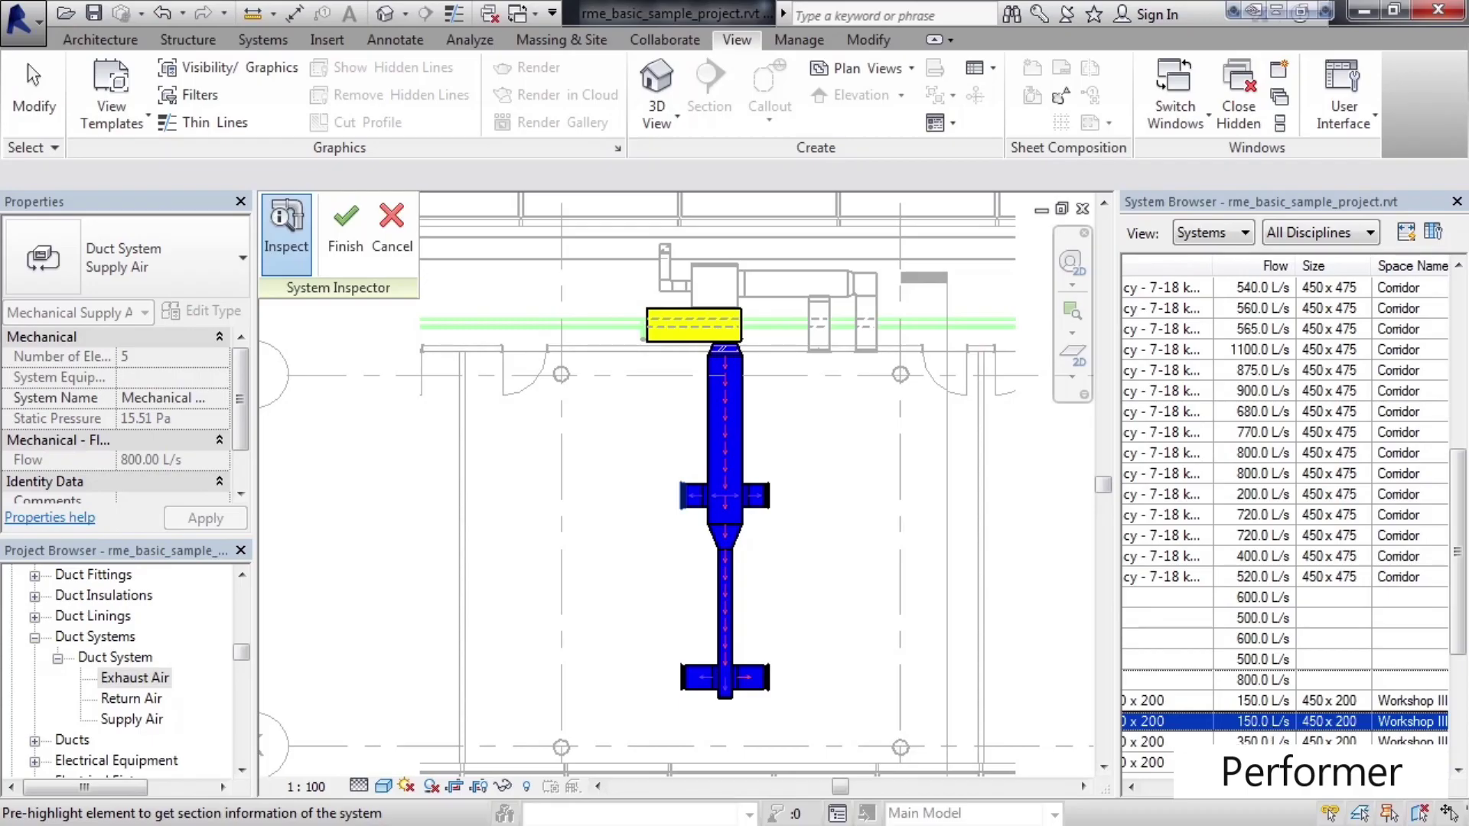
pyautogui.moveTo(1279, 789); pyautogui.dragTo(1182, 801)
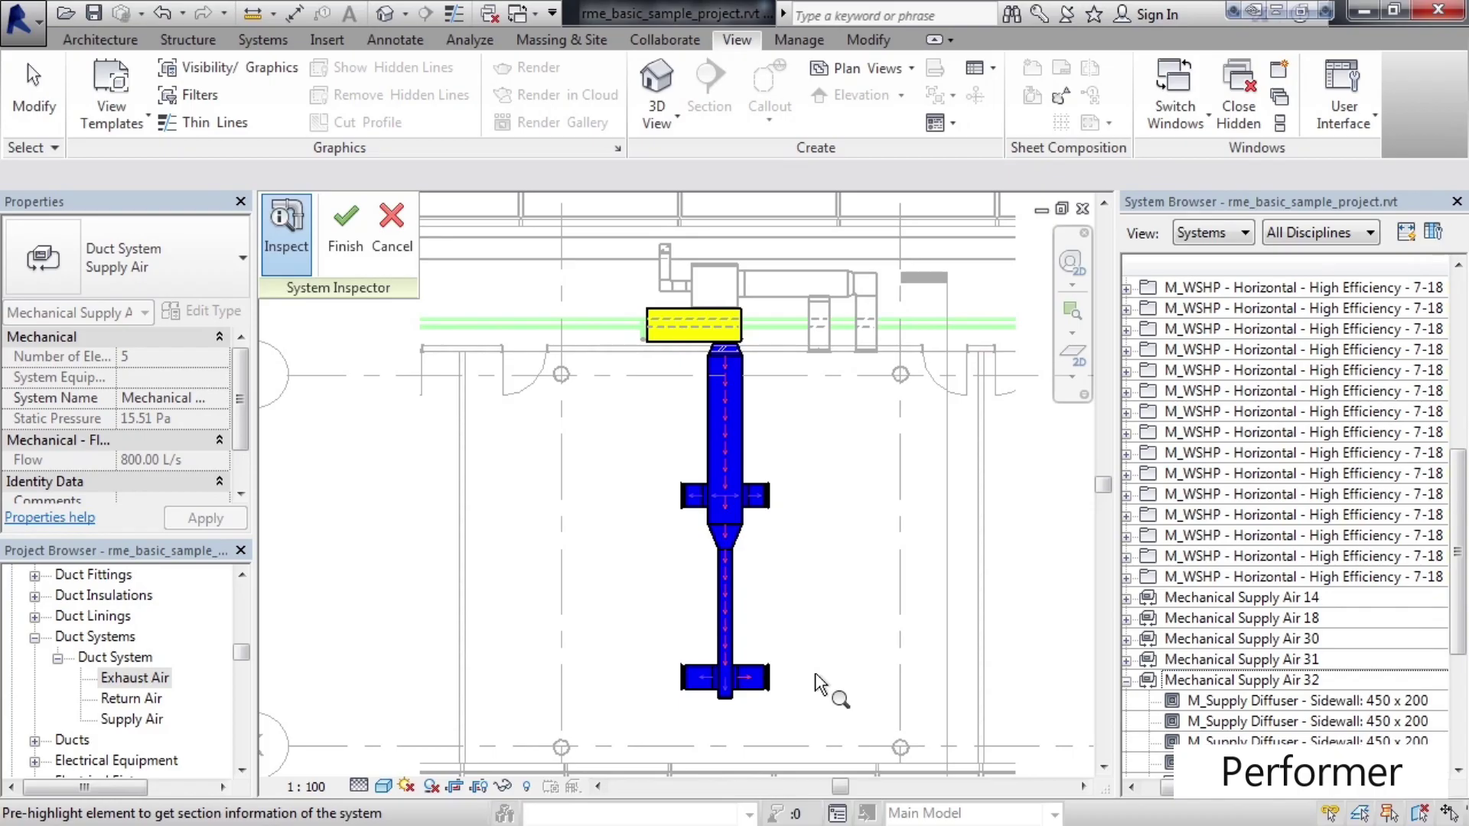
pyautogui.click(347, 255)
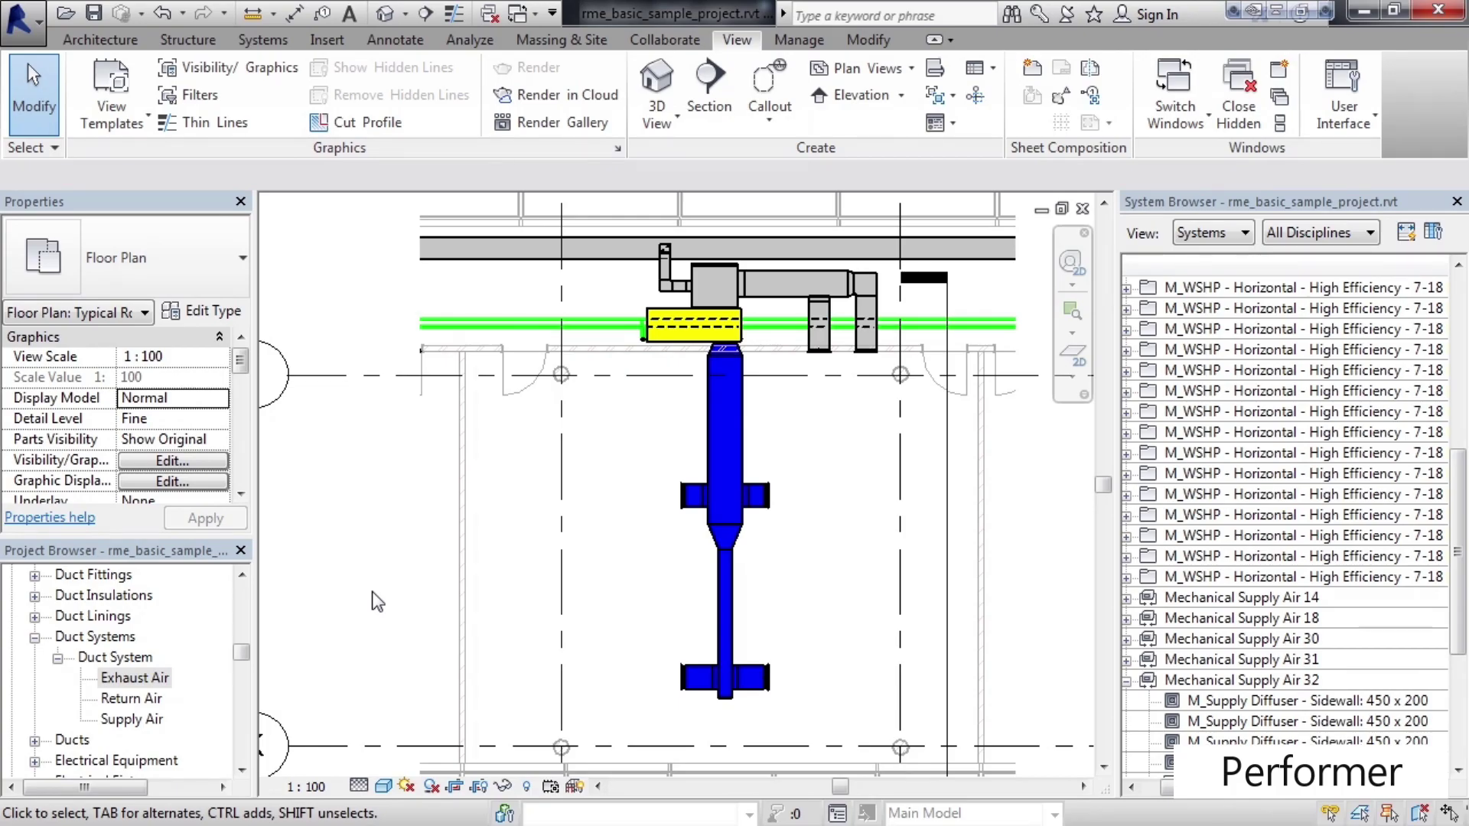
# - Generate a Duct Pressure Loss Report for Mechanical Supply Air 32 using the default report format and fields
pyautogui.click(1227, 681)
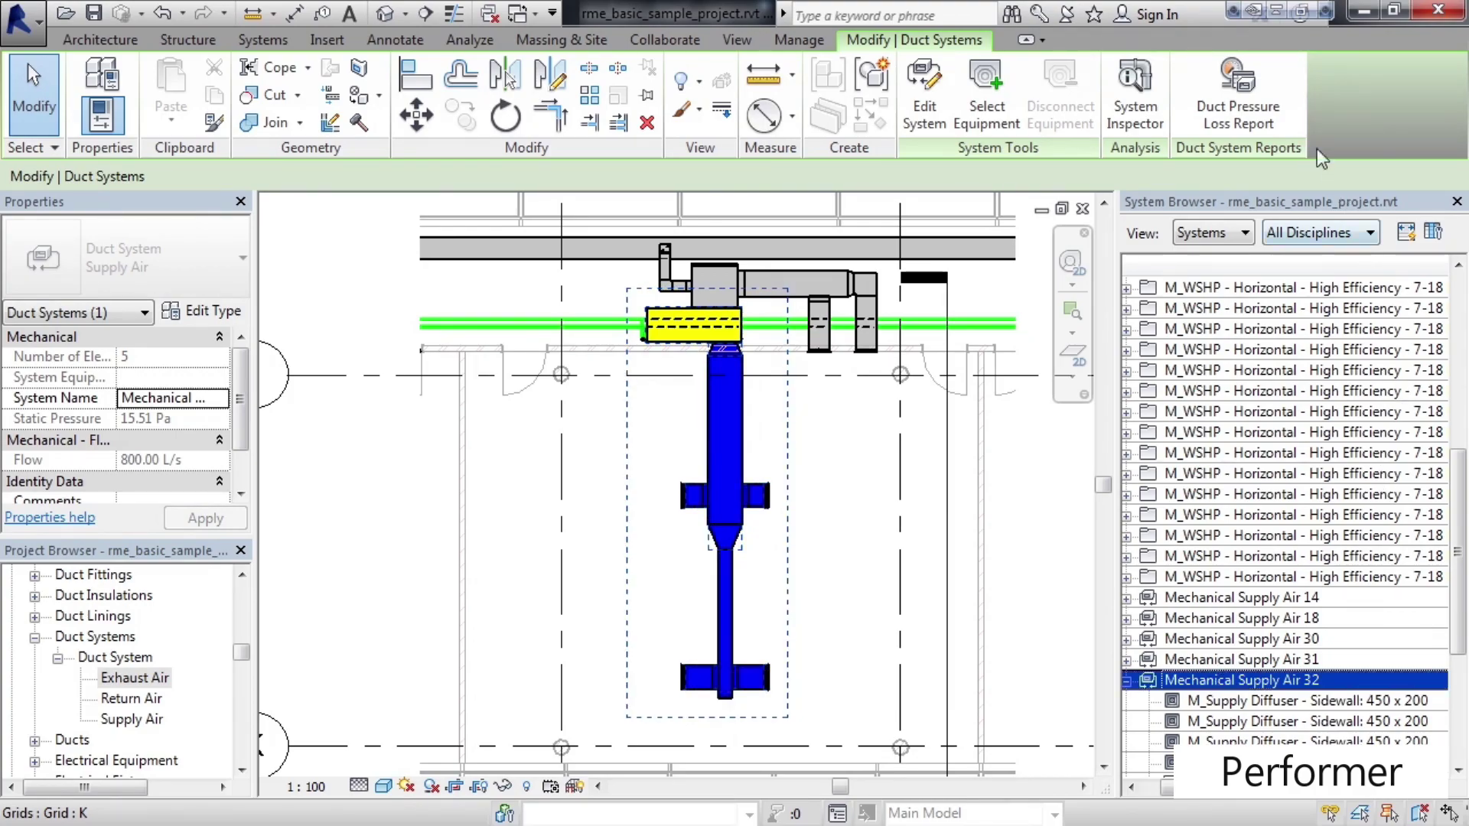
pyautogui.click(1261, 107)
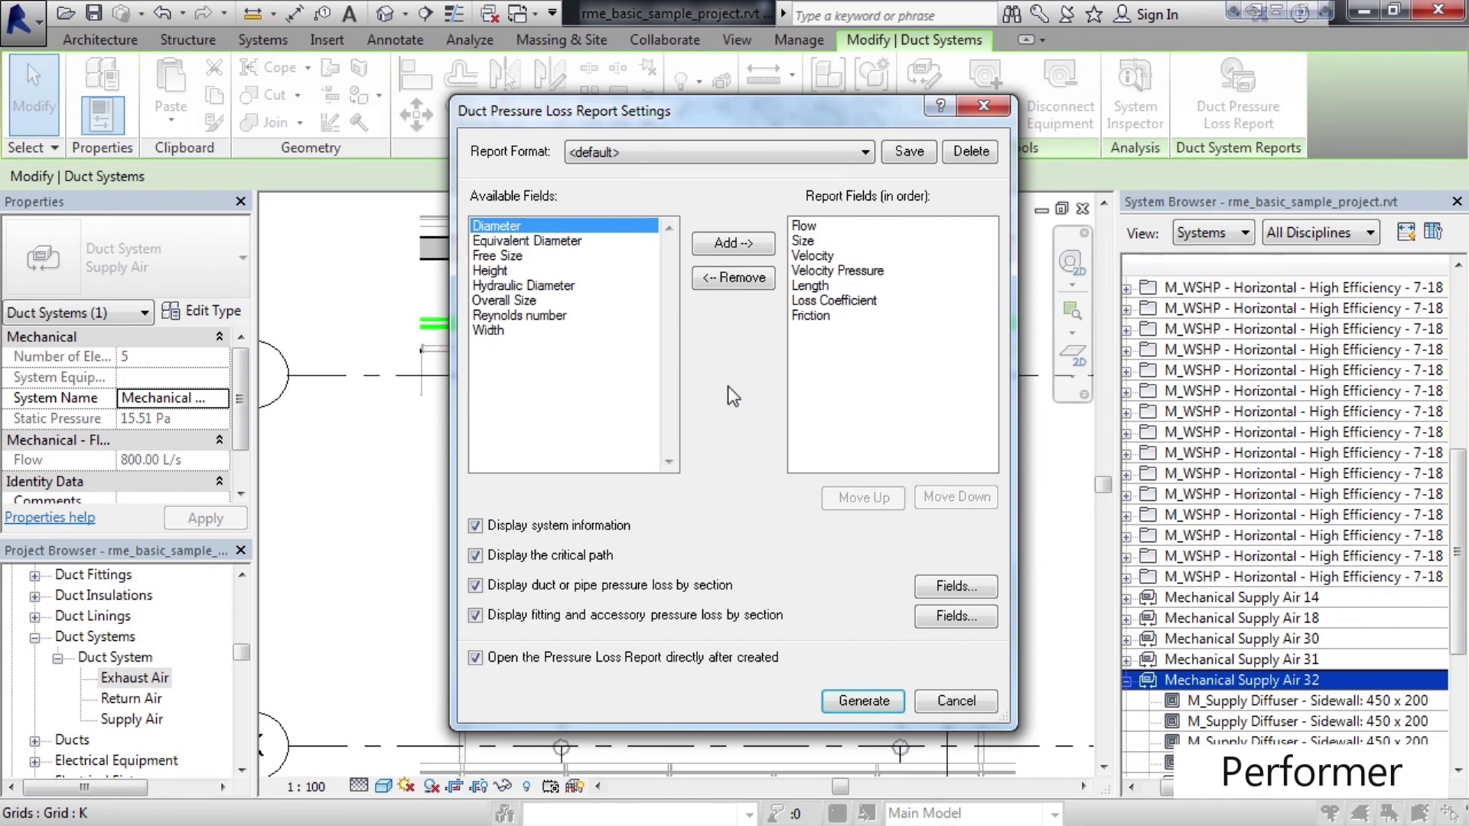
pyautogui.click(846, 700)
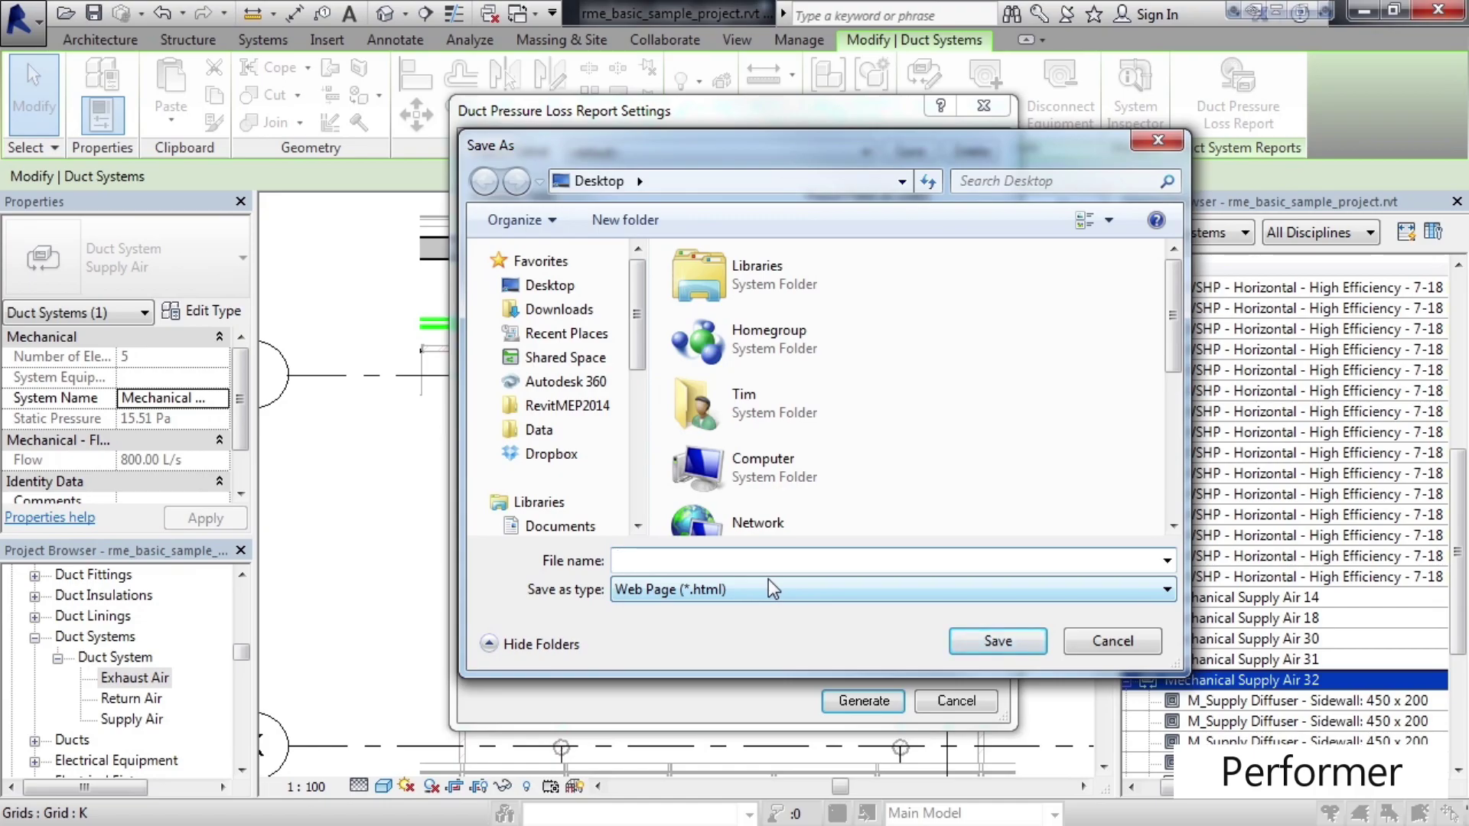
# - Save the pressure loss report in the Documents library as hvac in Web Page (*.html) format
pyautogui.click(570, 527)
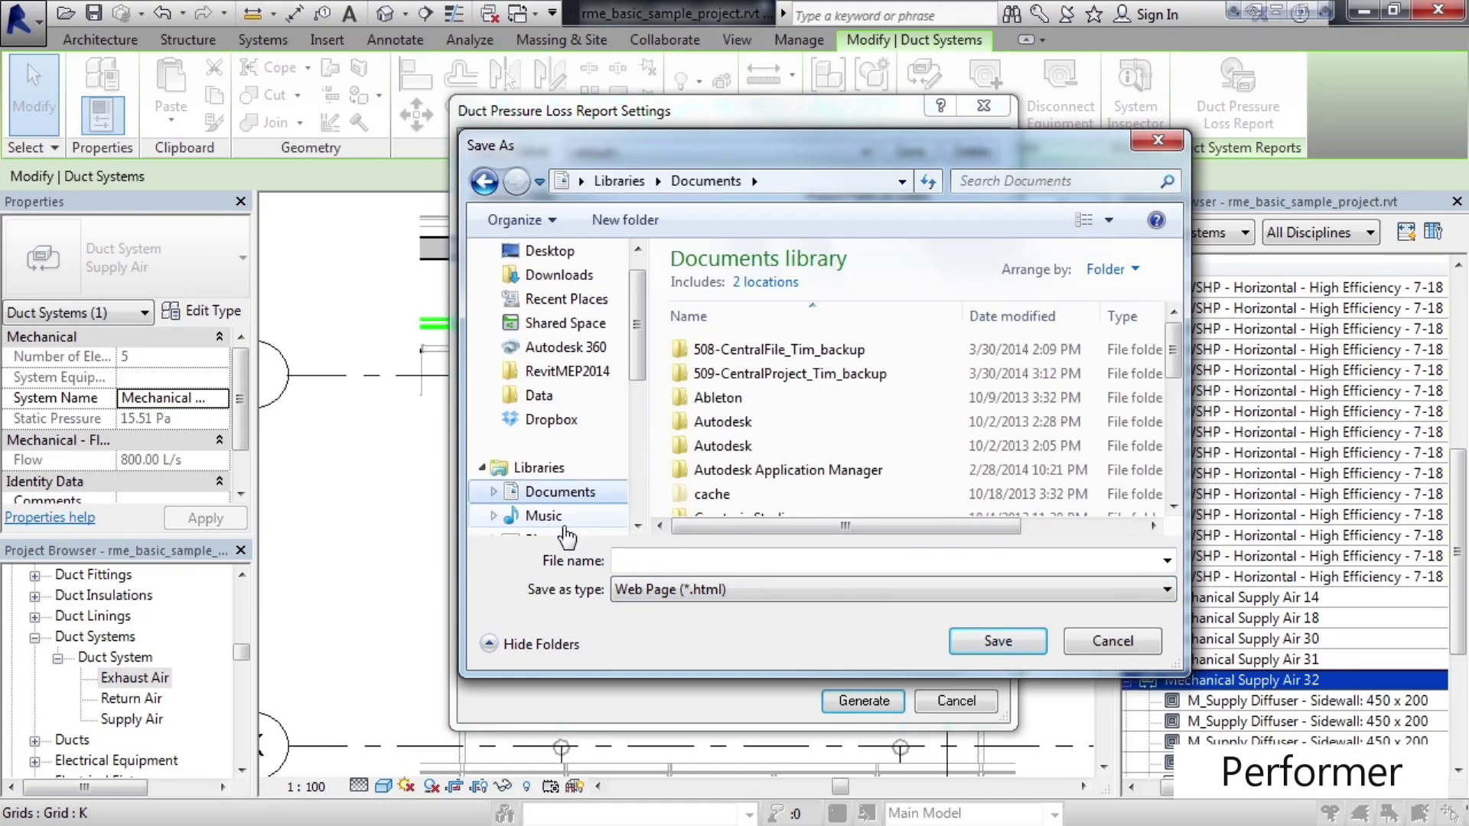
pyautogui.click(670, 566)
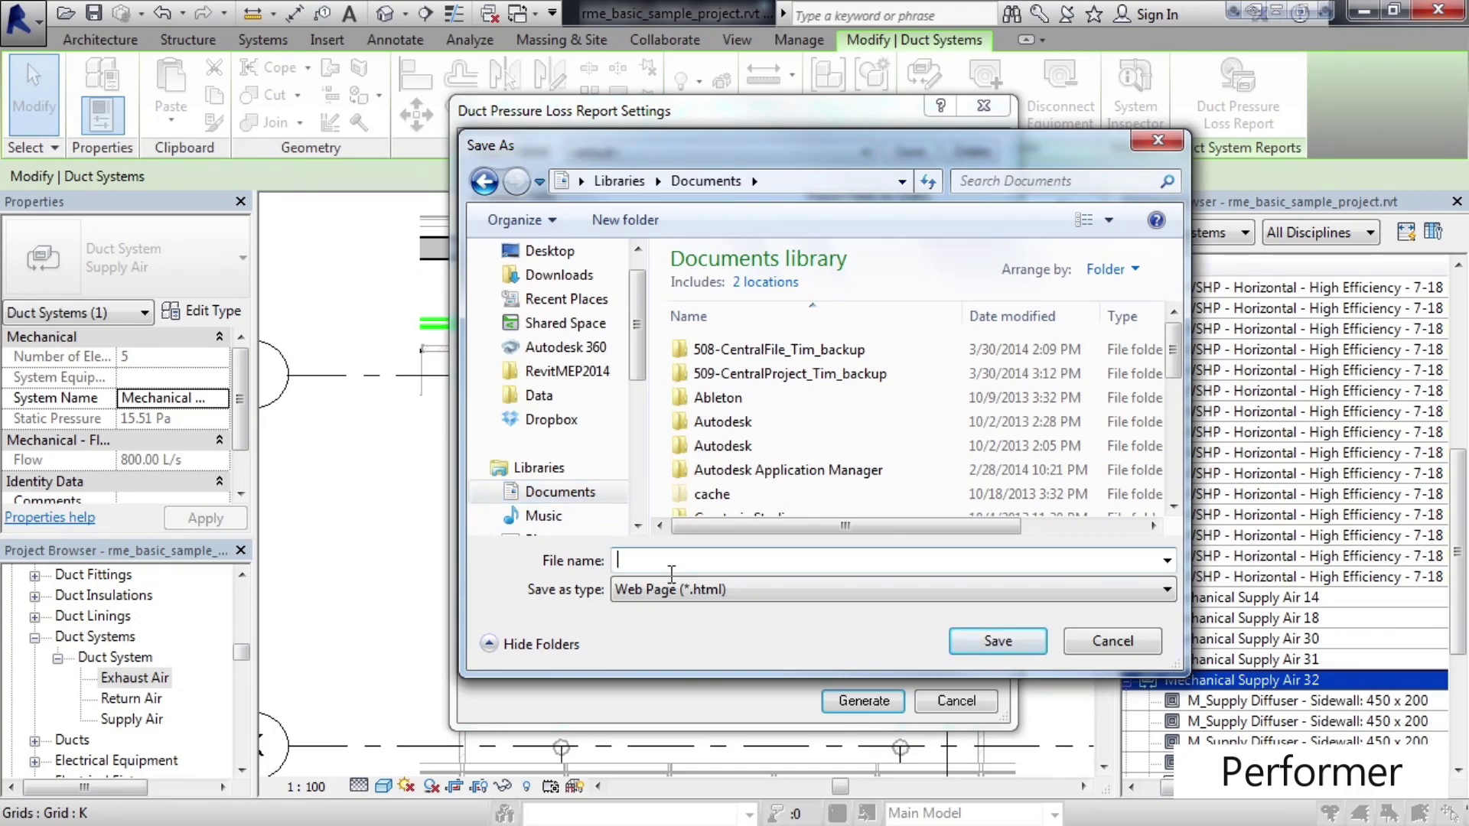
pyautogui.write('hvac')
pyautogui.click(778, 590)
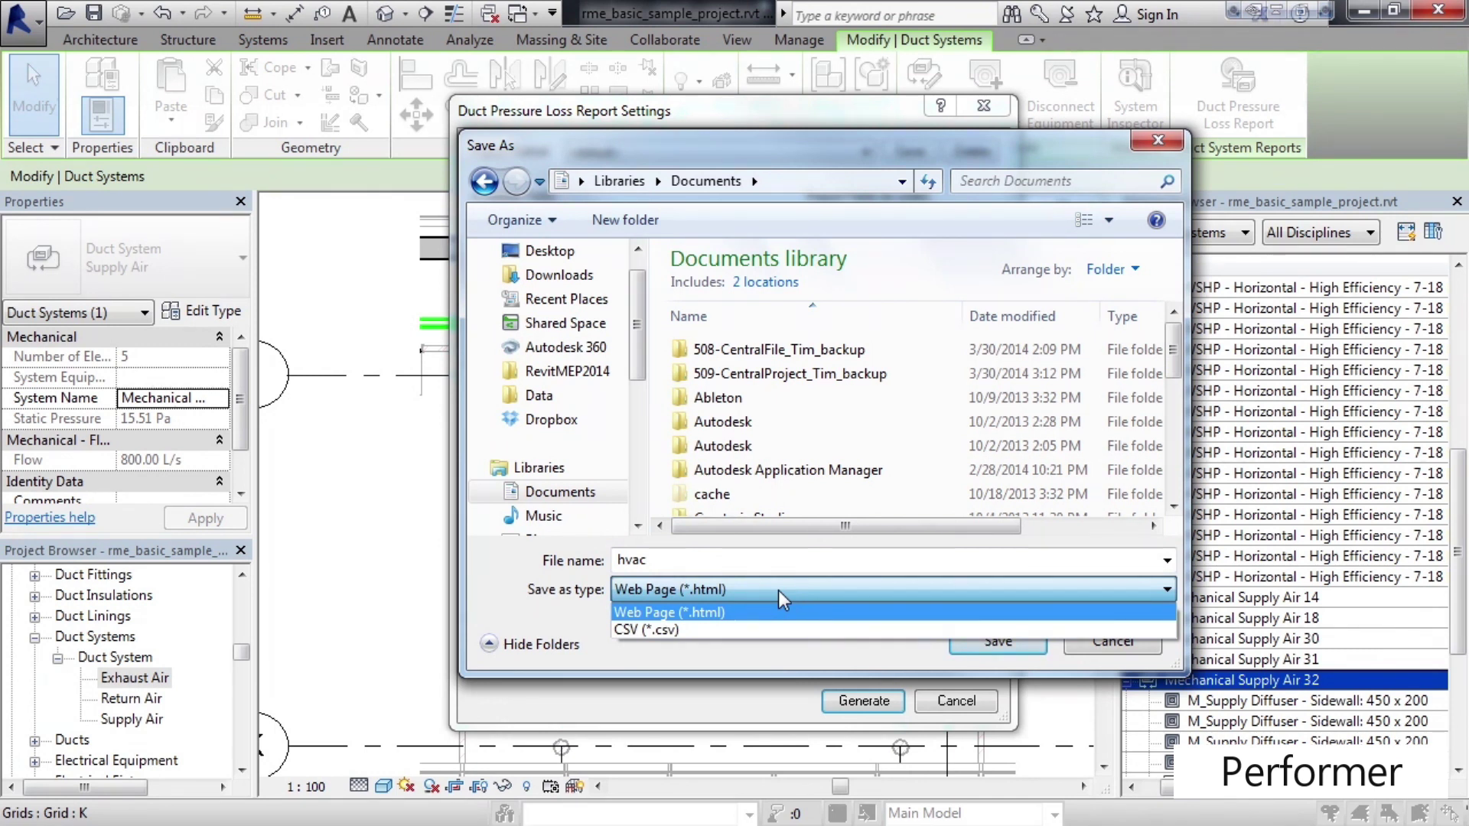
pyautogui.click(778, 590)
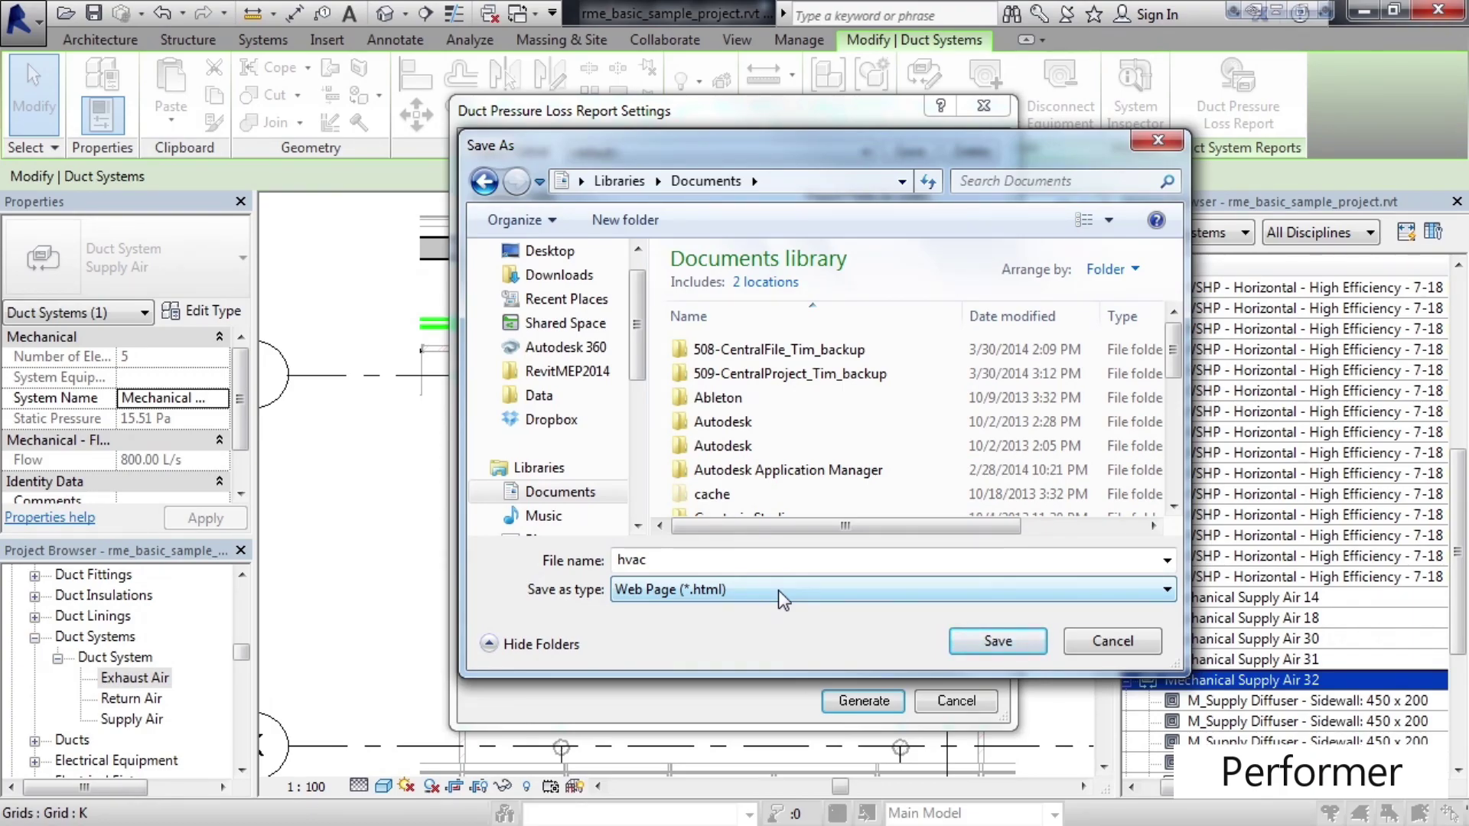
pyautogui.click(996, 642)
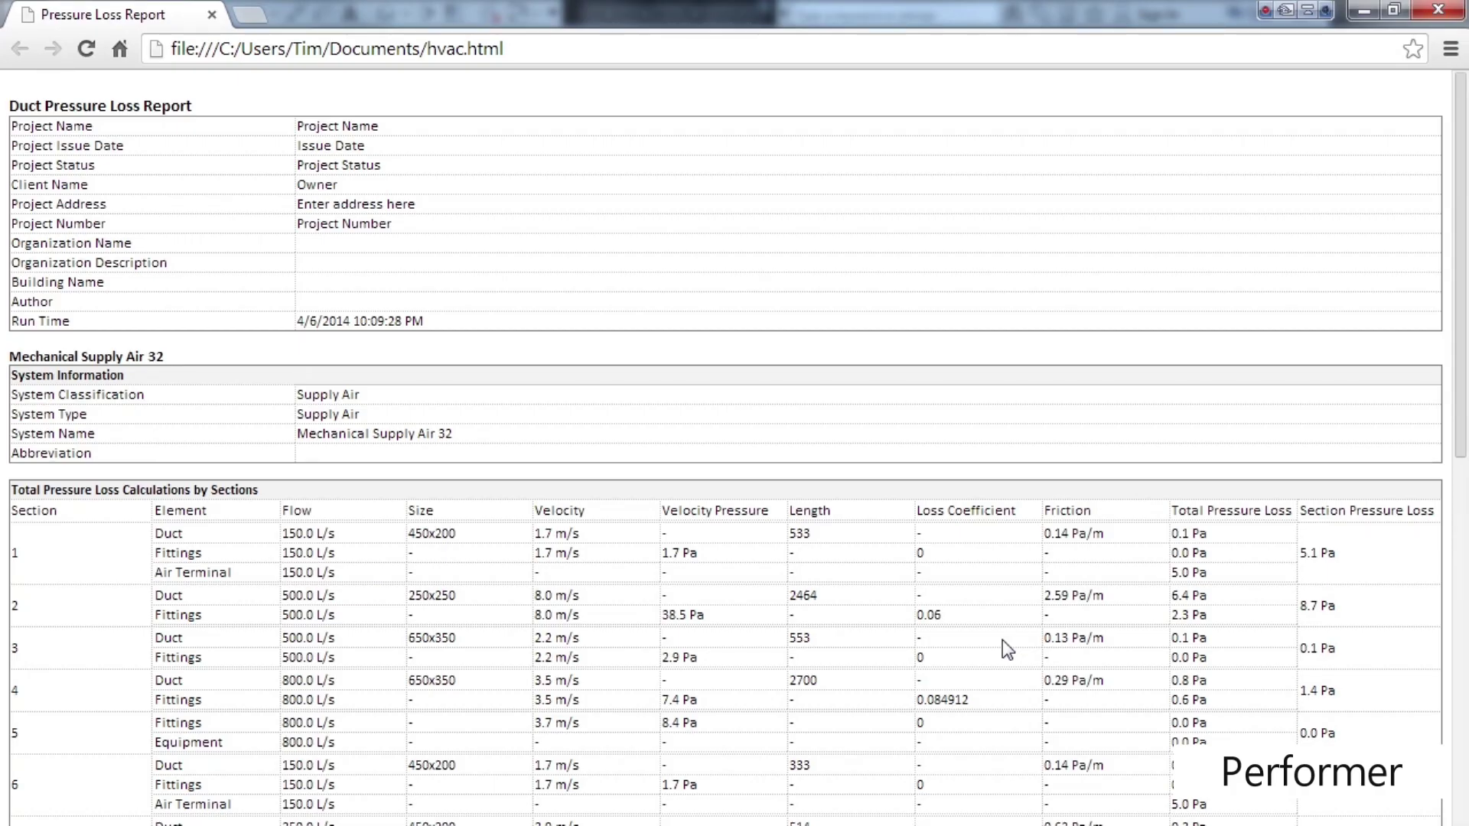
# - Review the report's section calculations, straight segment details and fitting loss coefficients, close it, and deselect the duct system in Revit
pyautogui.scroll(-3, 1002, 640)
pyautogui.scroll(3, 1003, 639)
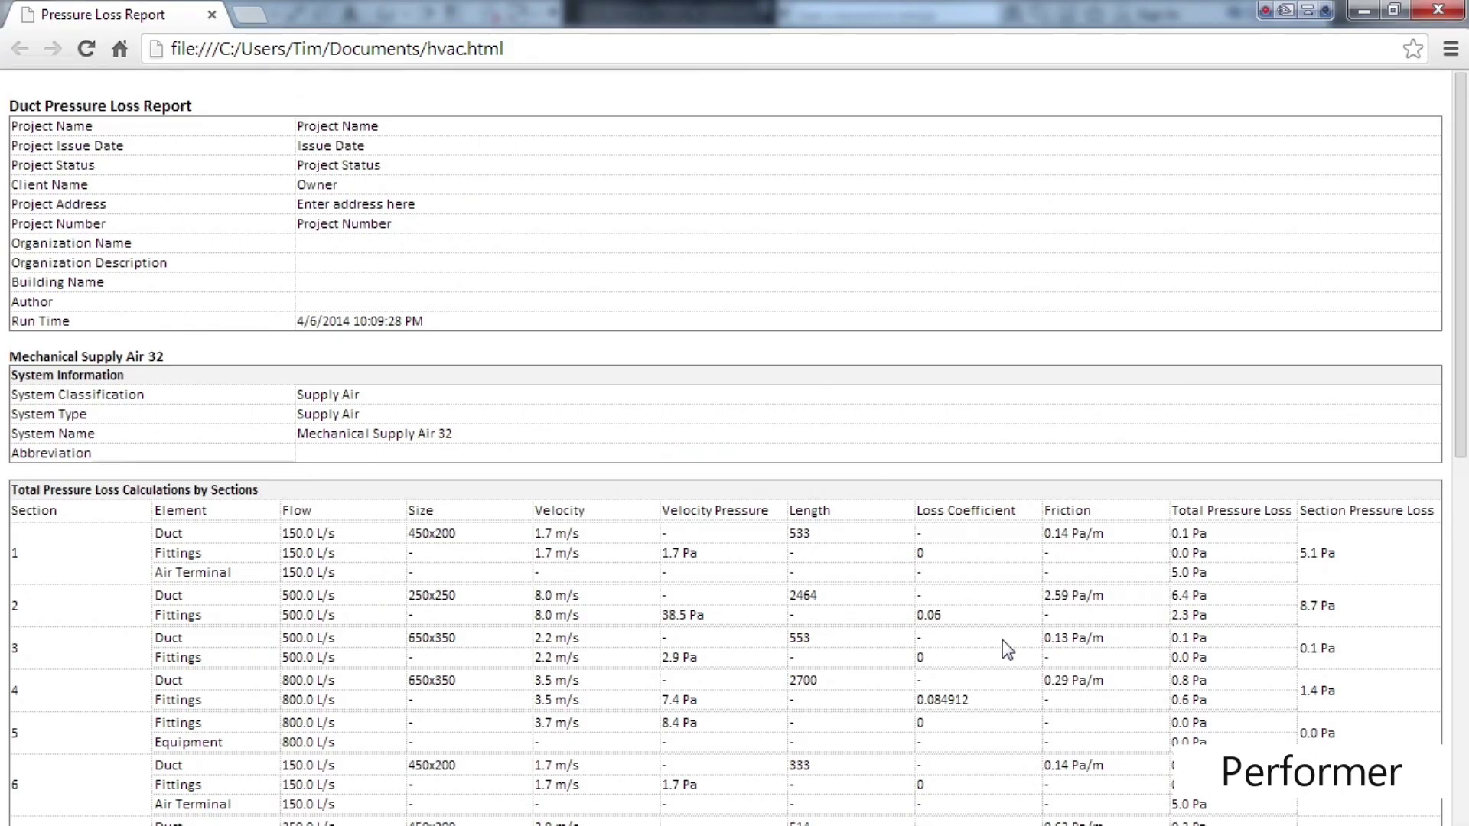
pyautogui.scroll(-2, 1002, 640)
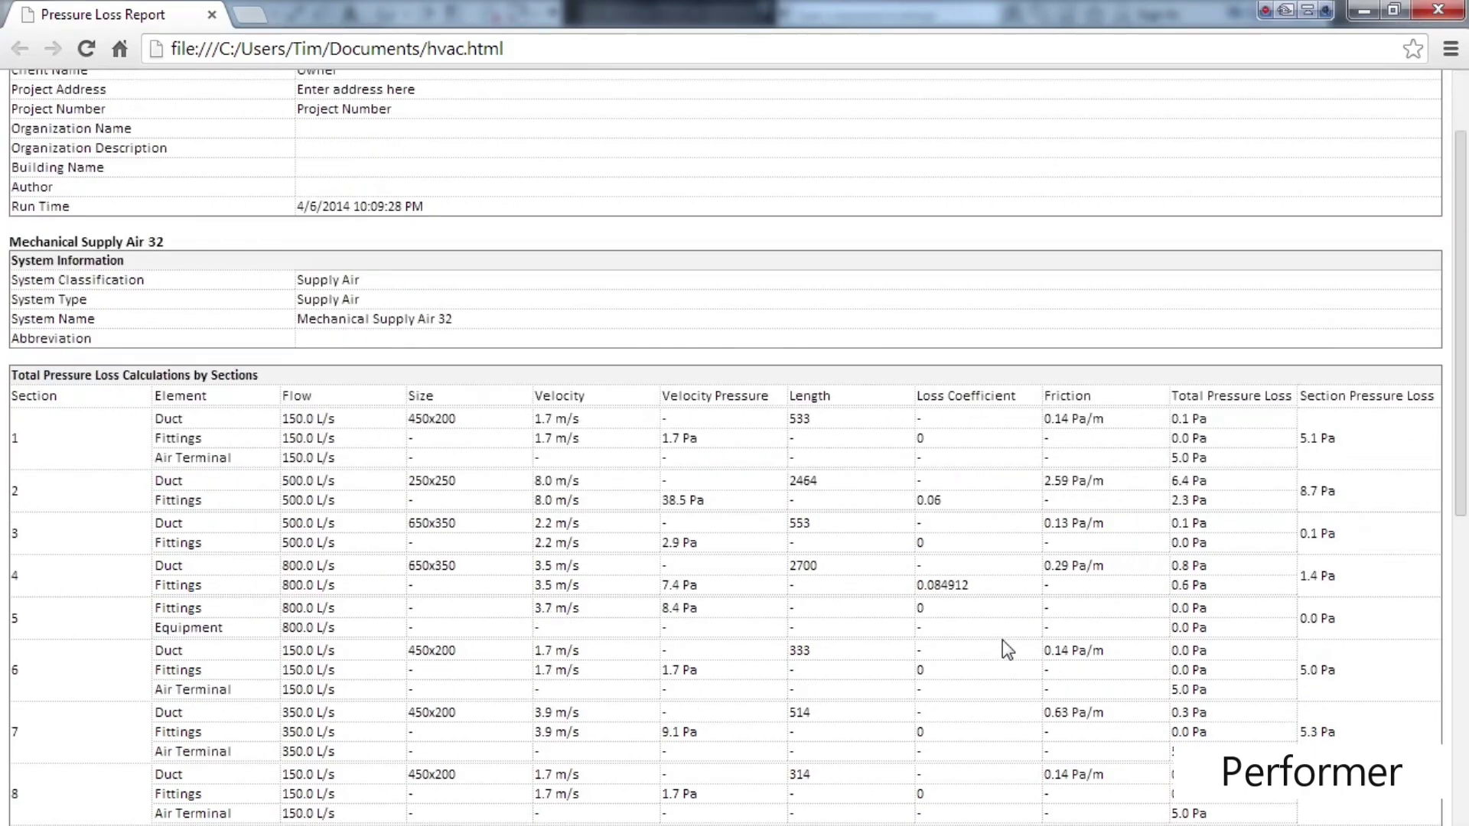
pyautogui.scroll(-1, 1002, 640)
pyautogui.scroll(-2, 1002, 639)
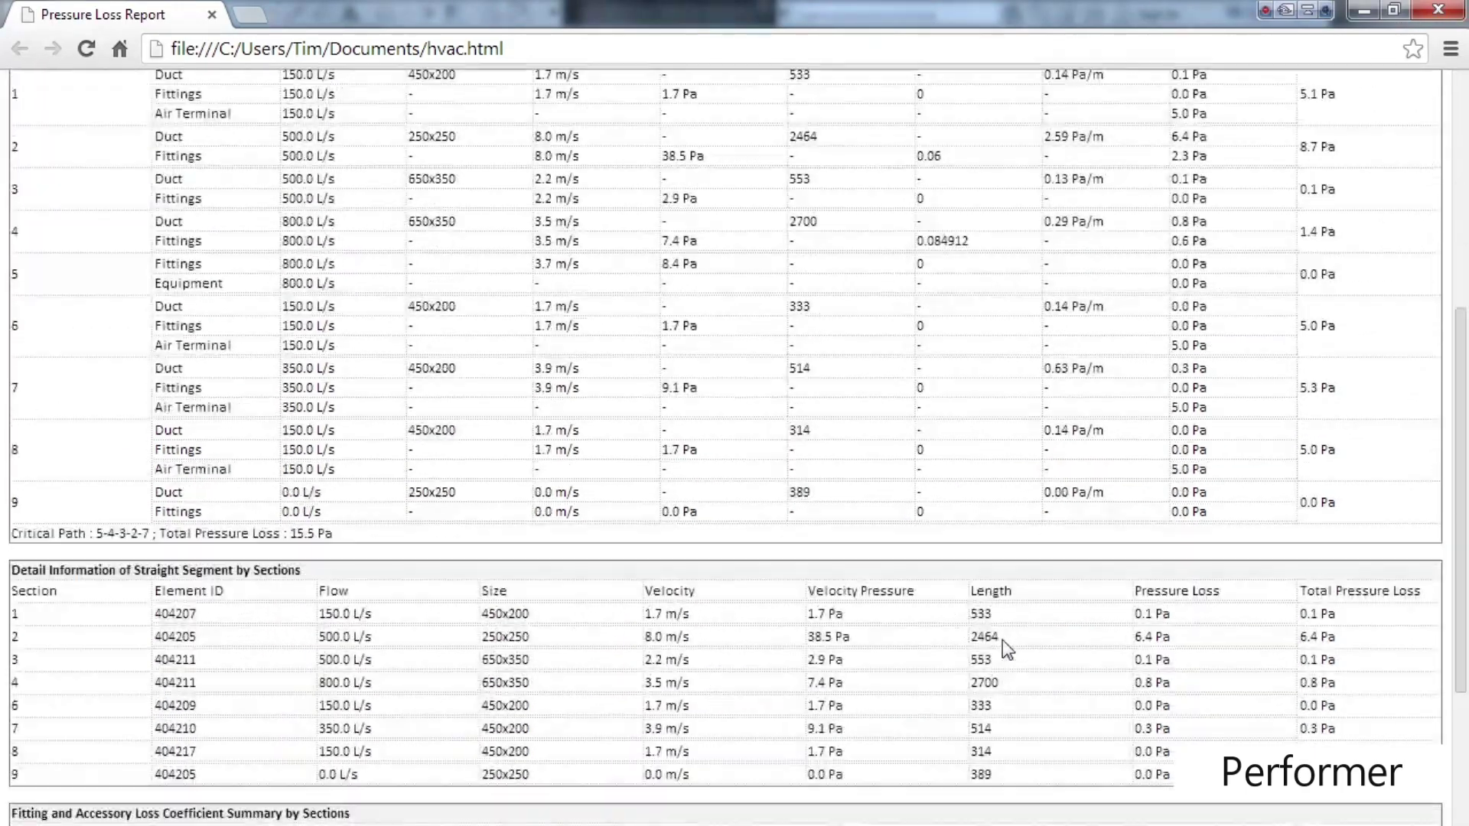
pyautogui.scroll(-1, 1002, 640)
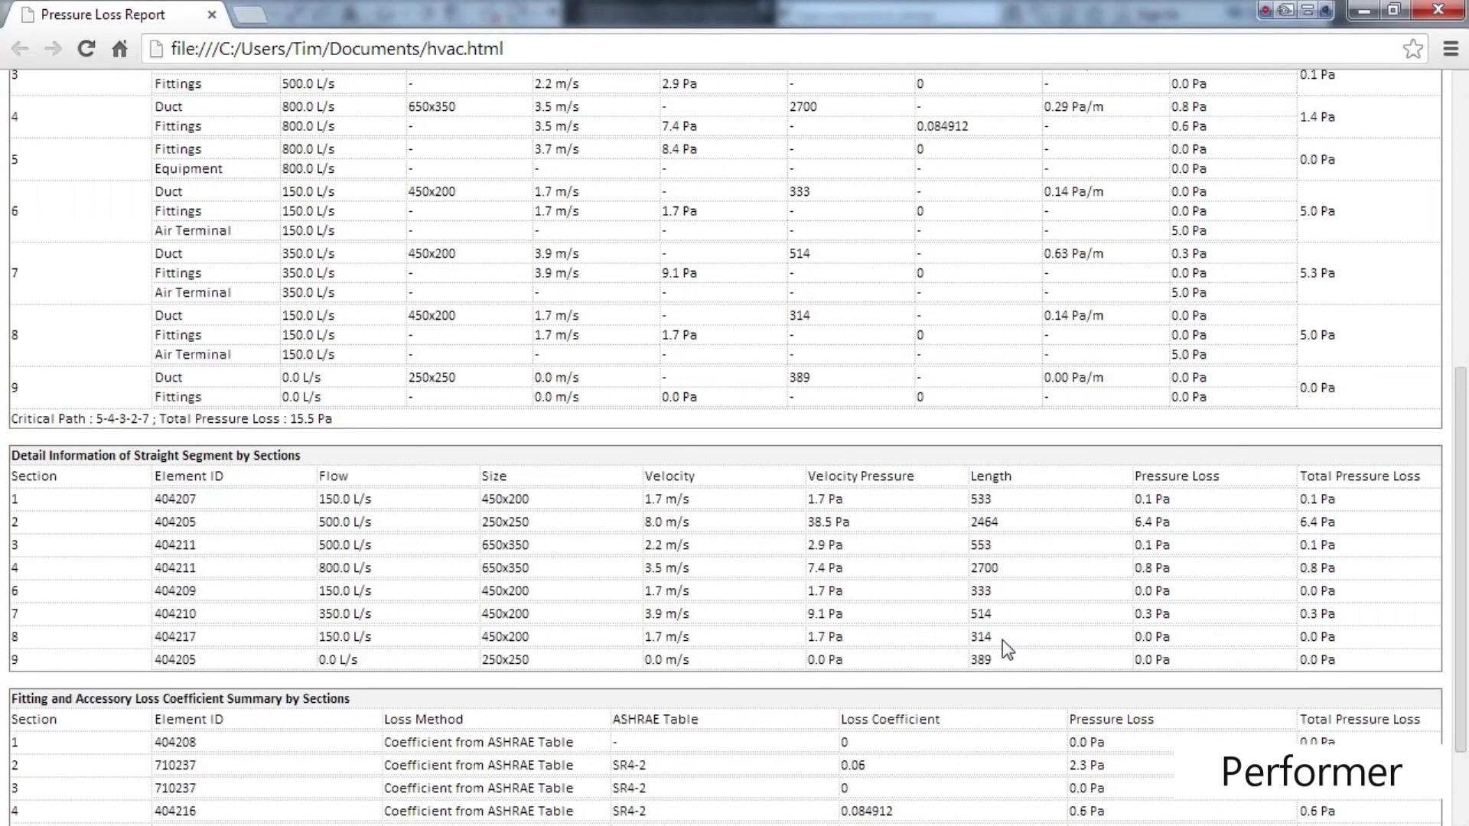
pyautogui.scroll(-1, 1002, 647)
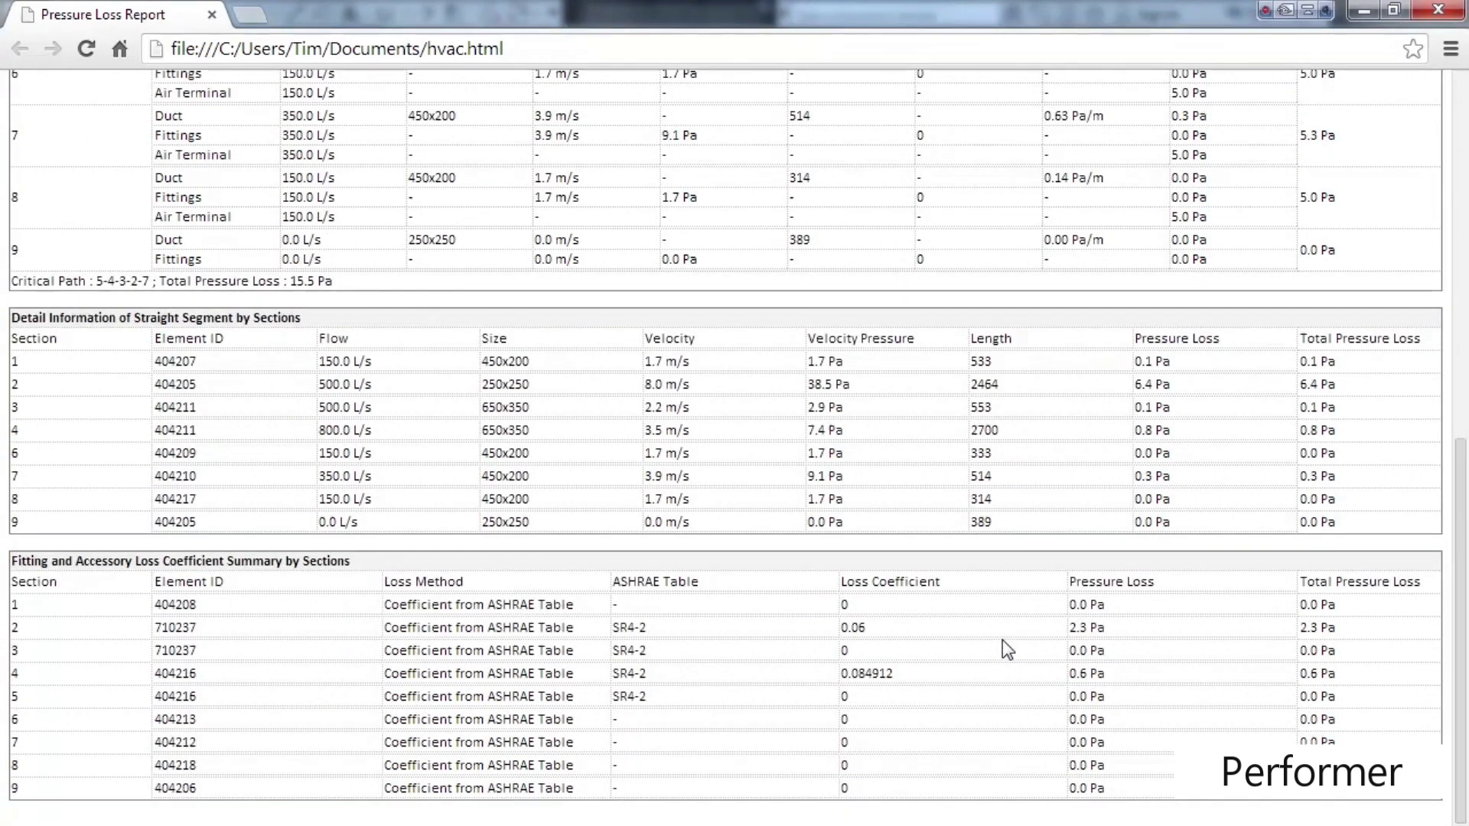
pyautogui.scroll(3, 1002, 643)
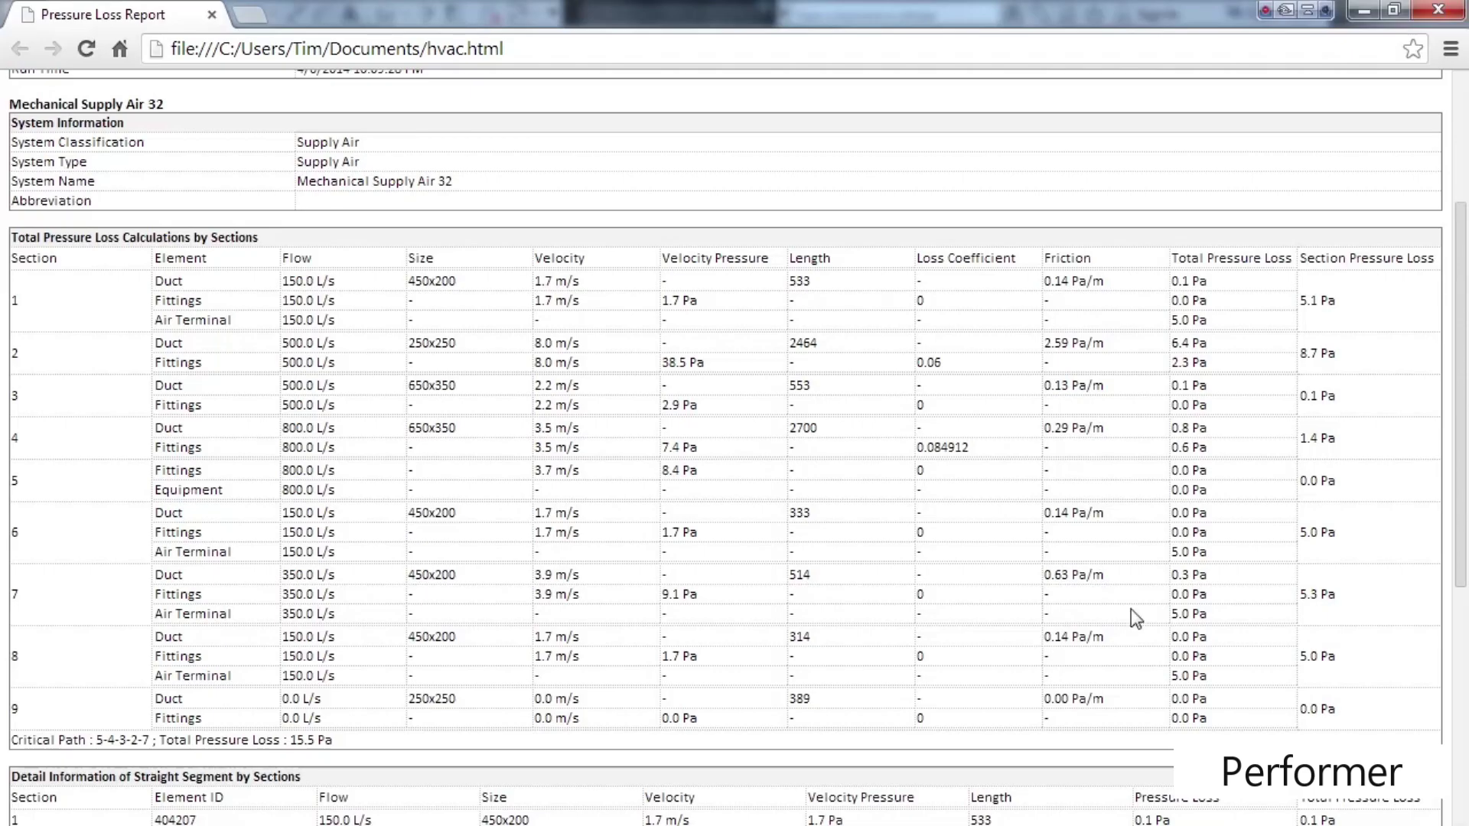
pyautogui.click(1443, 17)
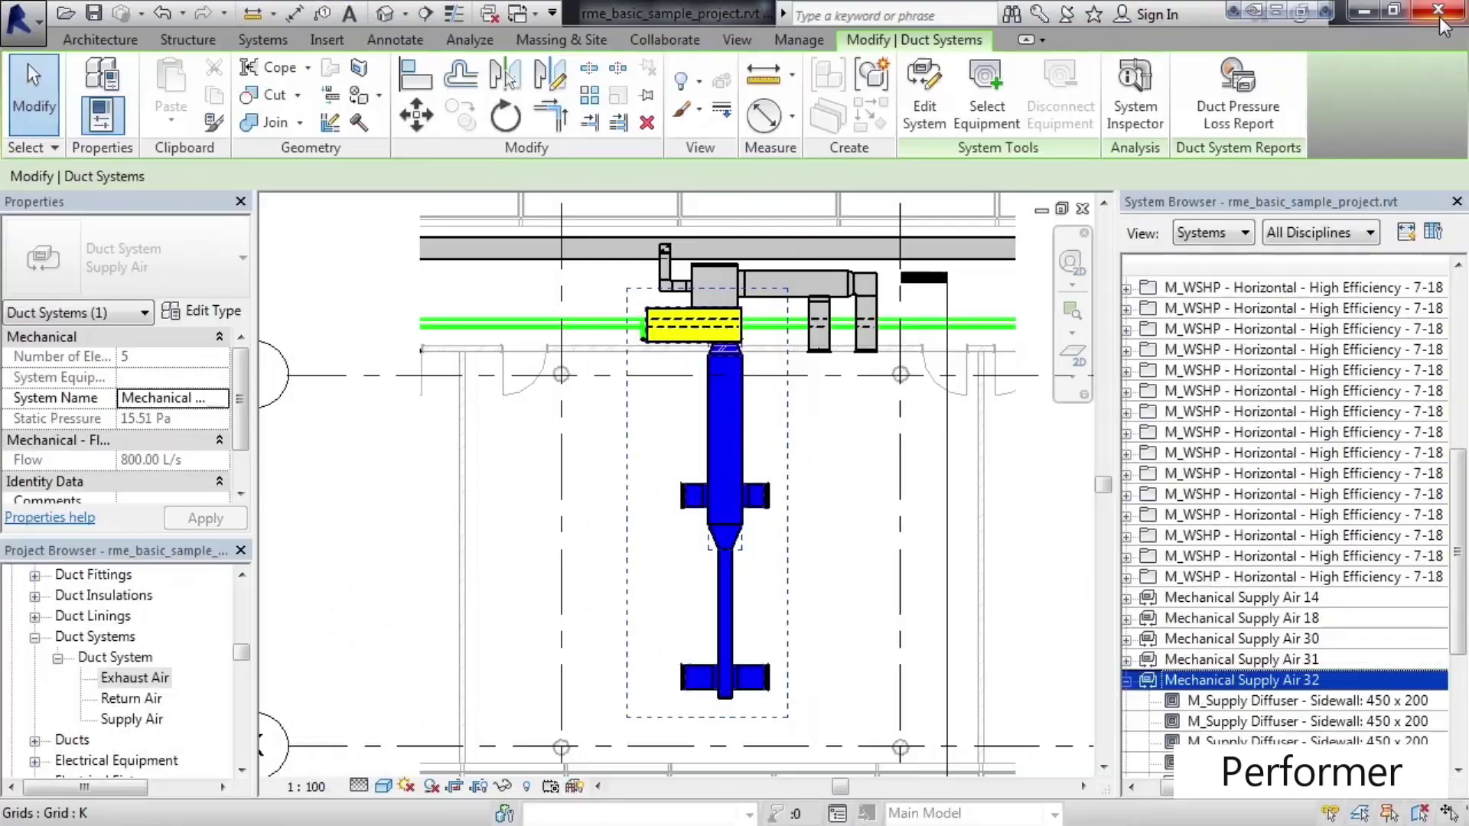
pyautogui.click(1025, 511)
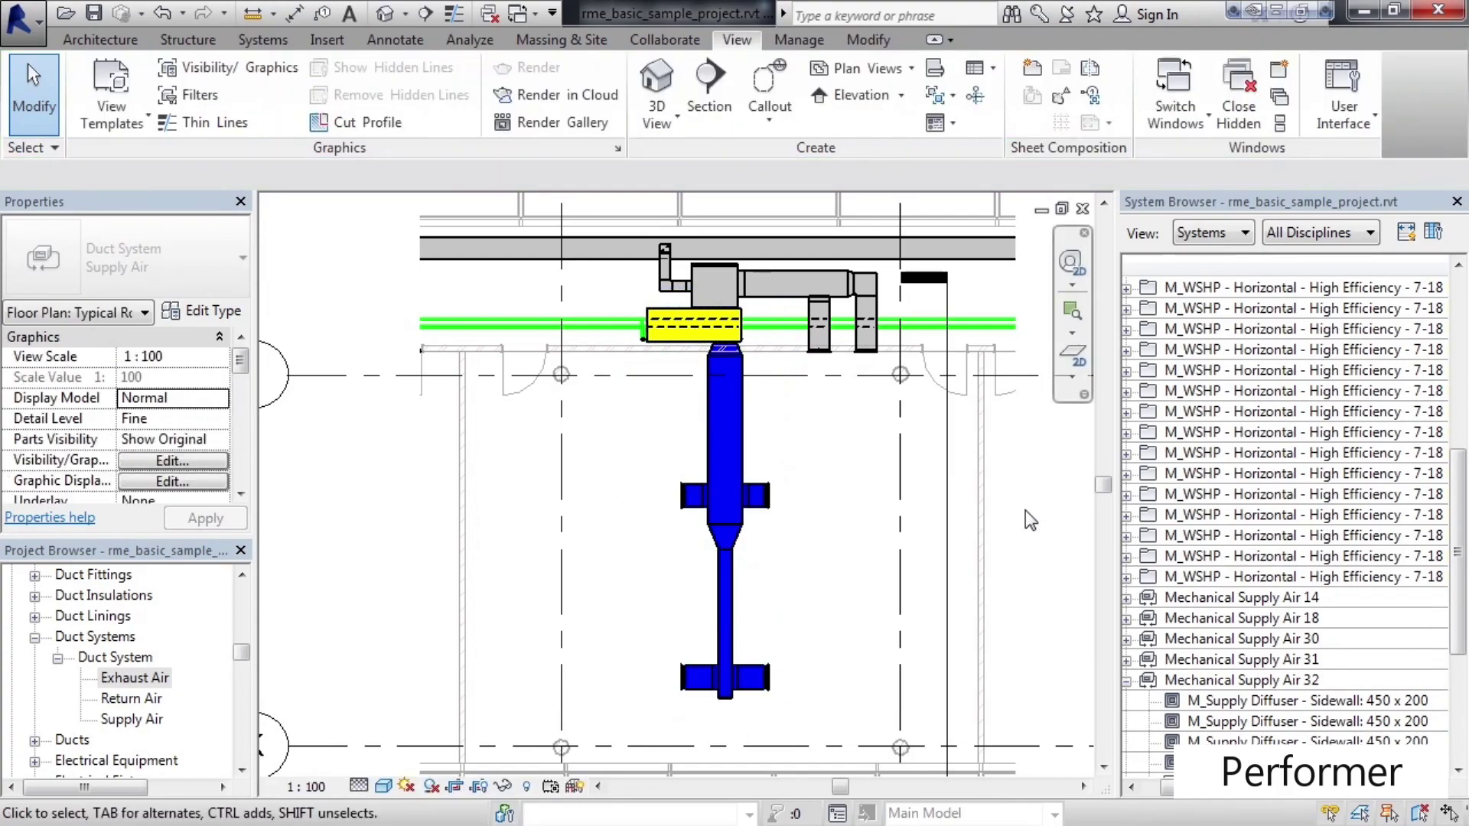